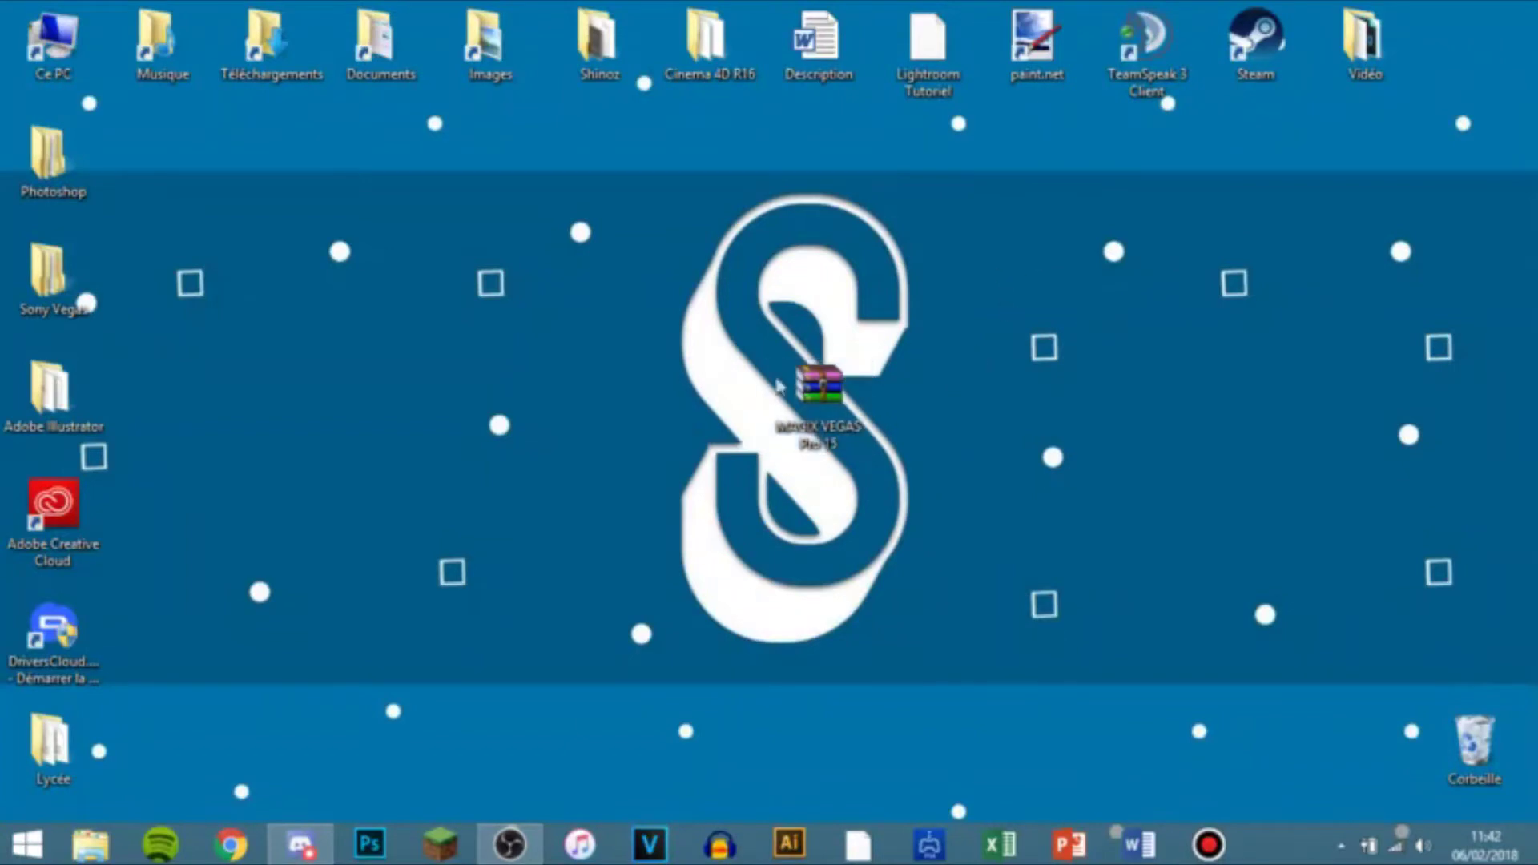
Step: Extract the MAGIX VEGAS Pro 15 archive directly onto the desktop and move the extracted folder clear of the archive
{"action": "right_click", "coordinate": [791, 376]}
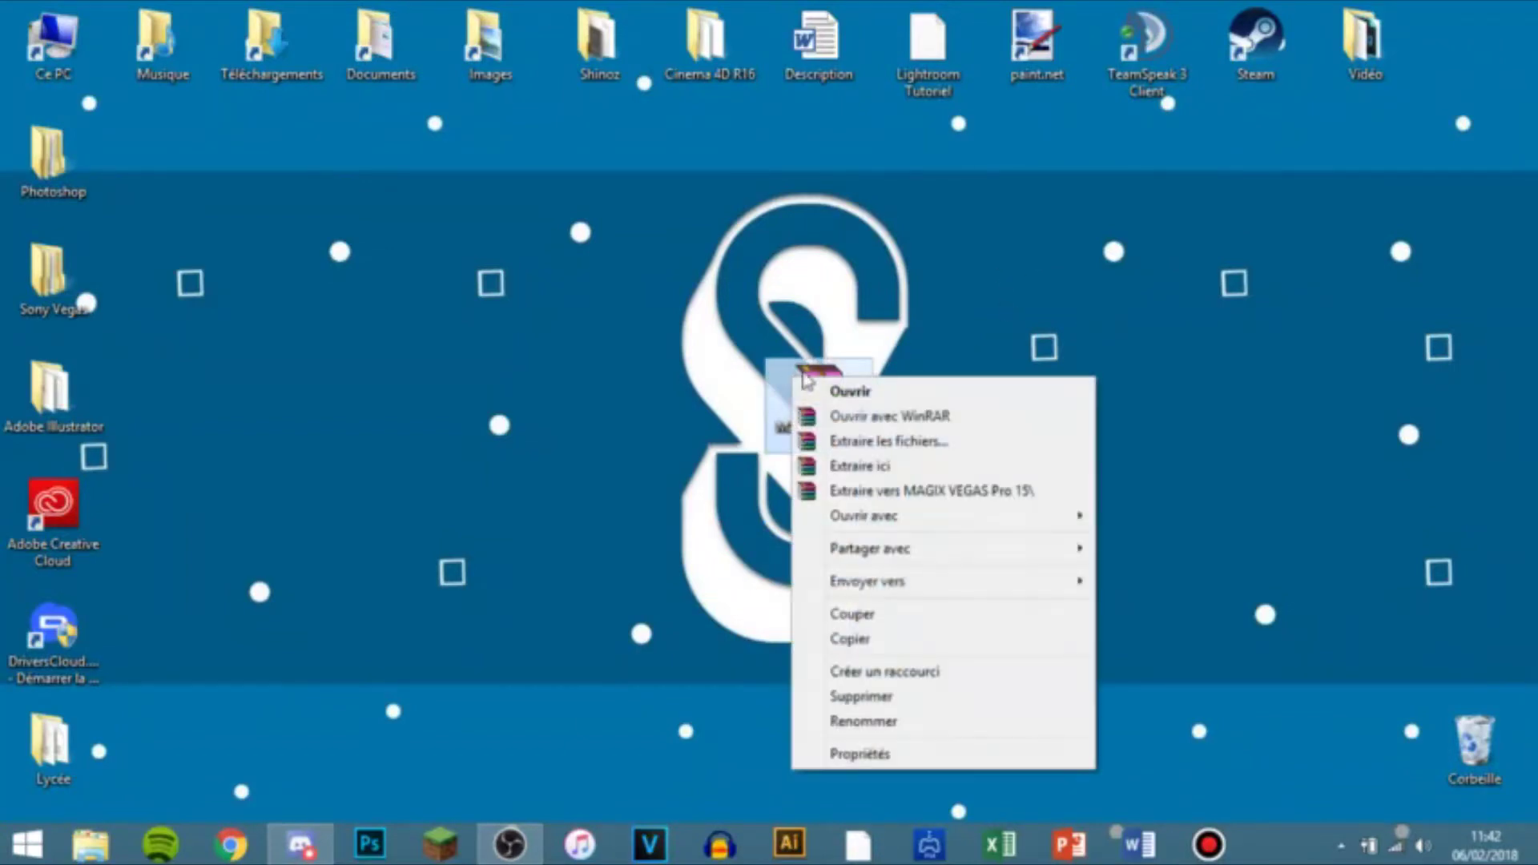
{"action": "left_click", "coordinate": [866, 465]}
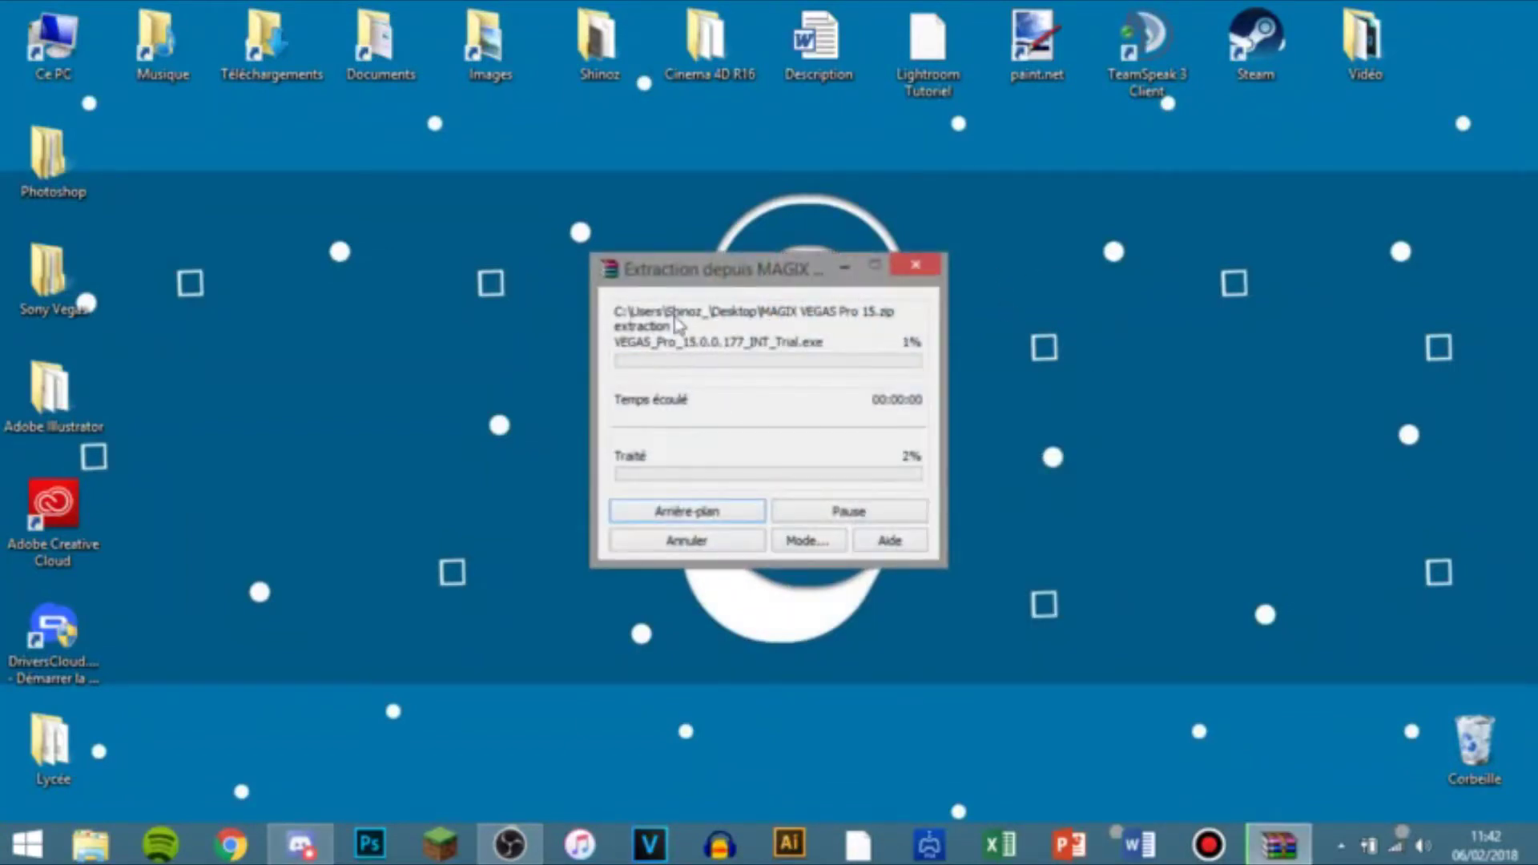
{"action": "left_click_drag", "start_coordinate": [159, 157], "coordinate": [491, 385]}
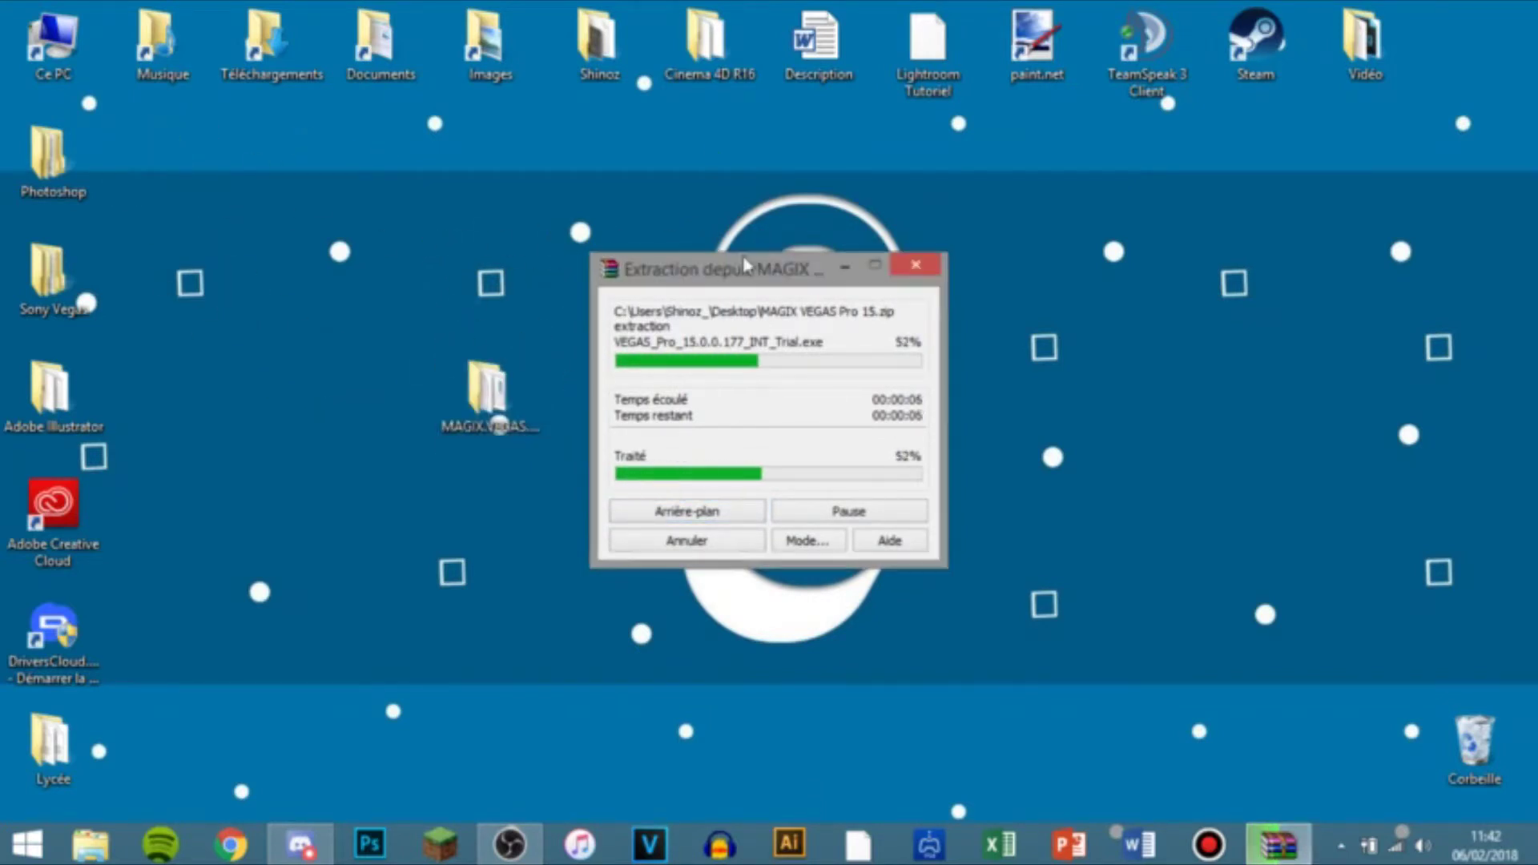
{"action": "left_click_drag", "start_coordinate": [601, 280], "coordinate": [972, 198]}
{"action": "left_click_drag", "start_coordinate": [1066, 193], "coordinate": [1114, 164]}
{"action": "left_click_drag", "start_coordinate": [1216, 154], "coordinate": [1192, 184]}
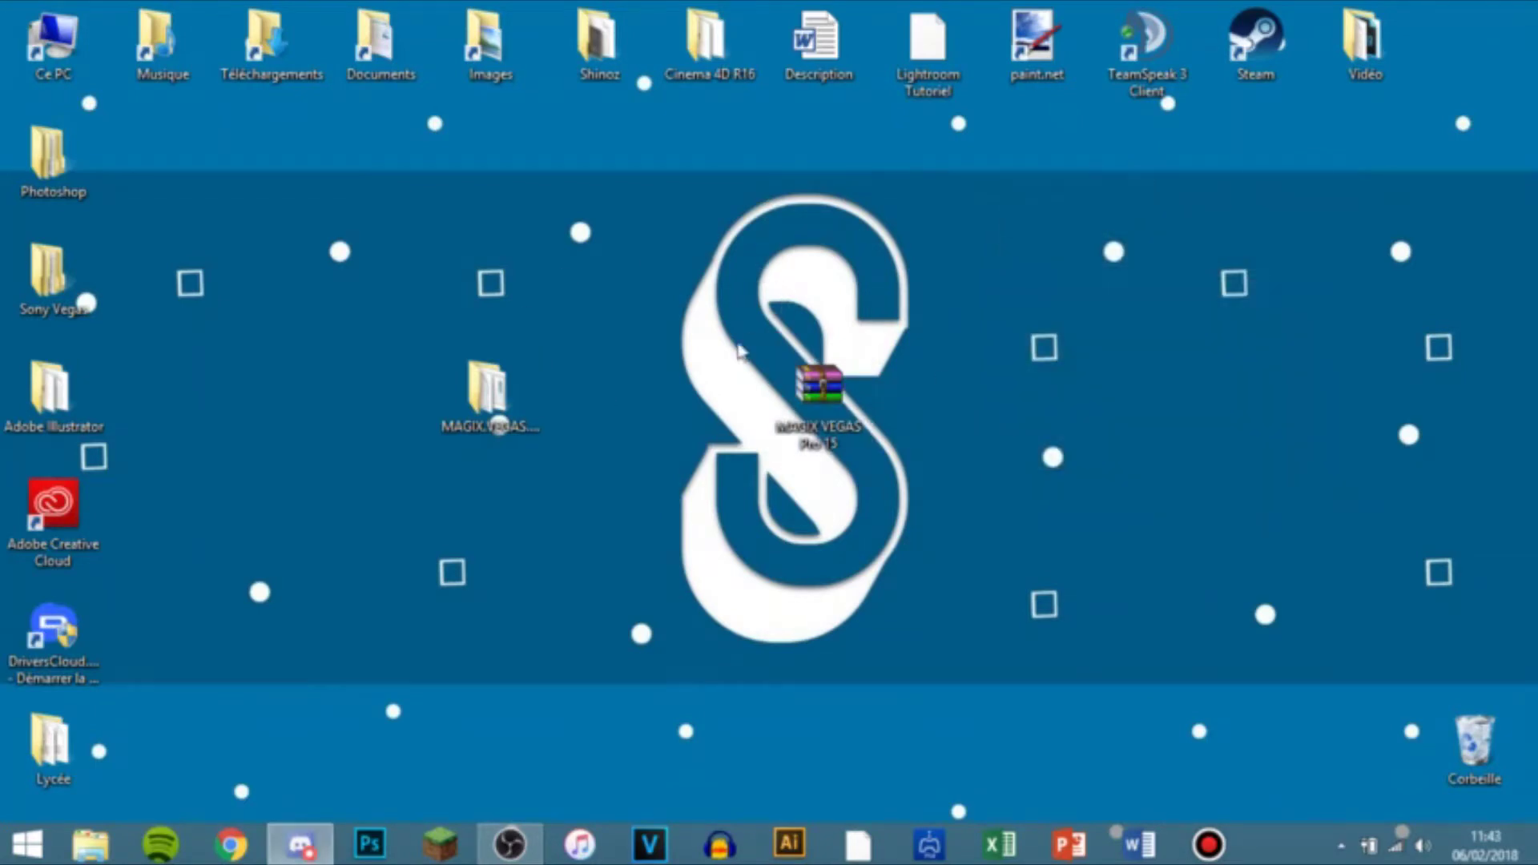
Step: Try to run the VEGAS_Pro_15.0.0.177_INT_Trial installer from the extracted folder
{"action": "double_click", "coordinate": [519, 383]}
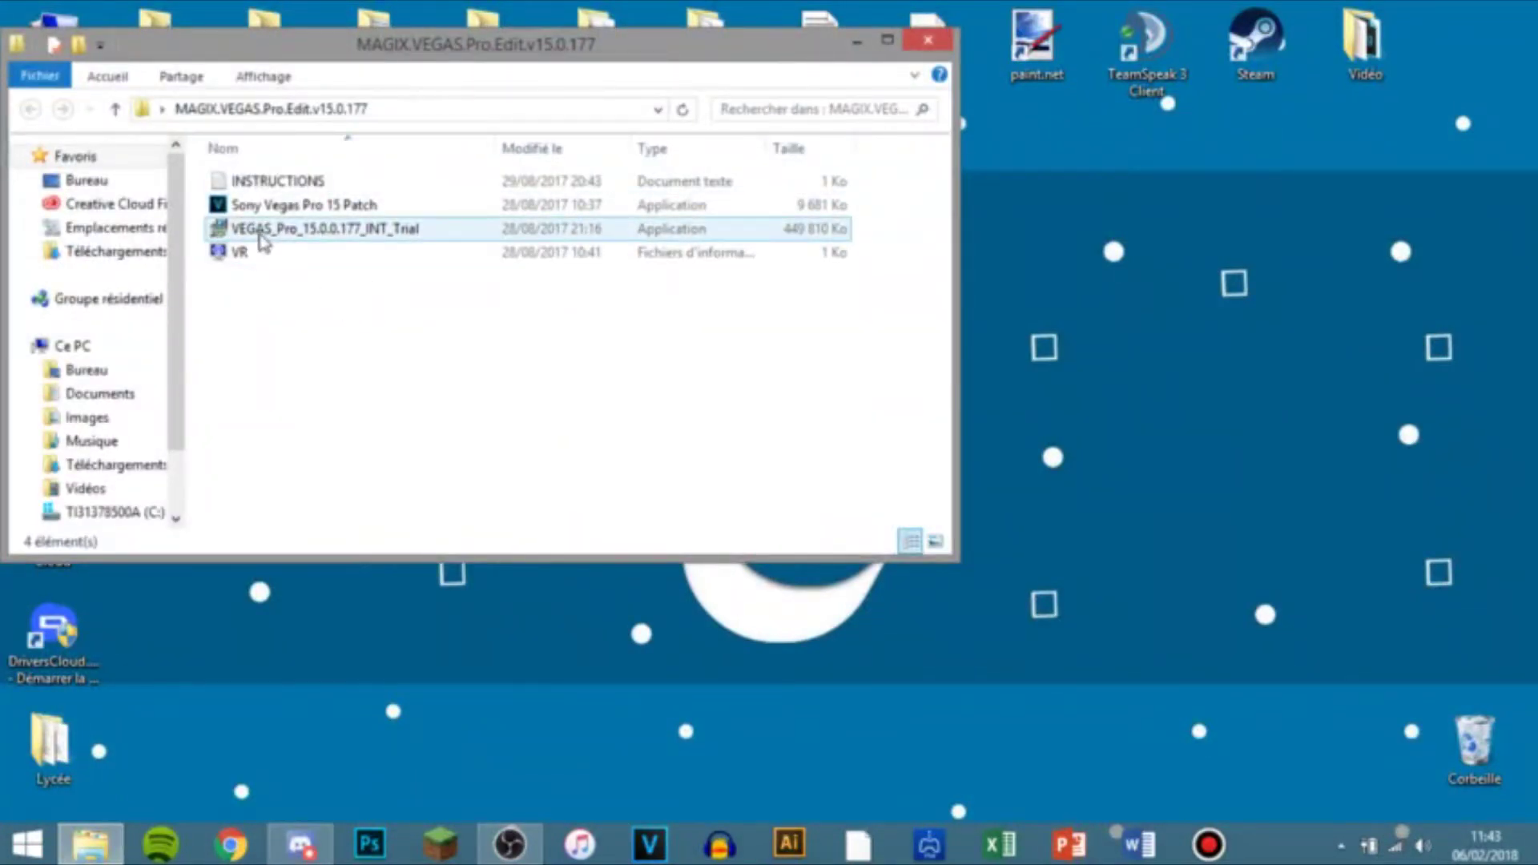
{"action": "double_click", "coordinate": [263, 234]}
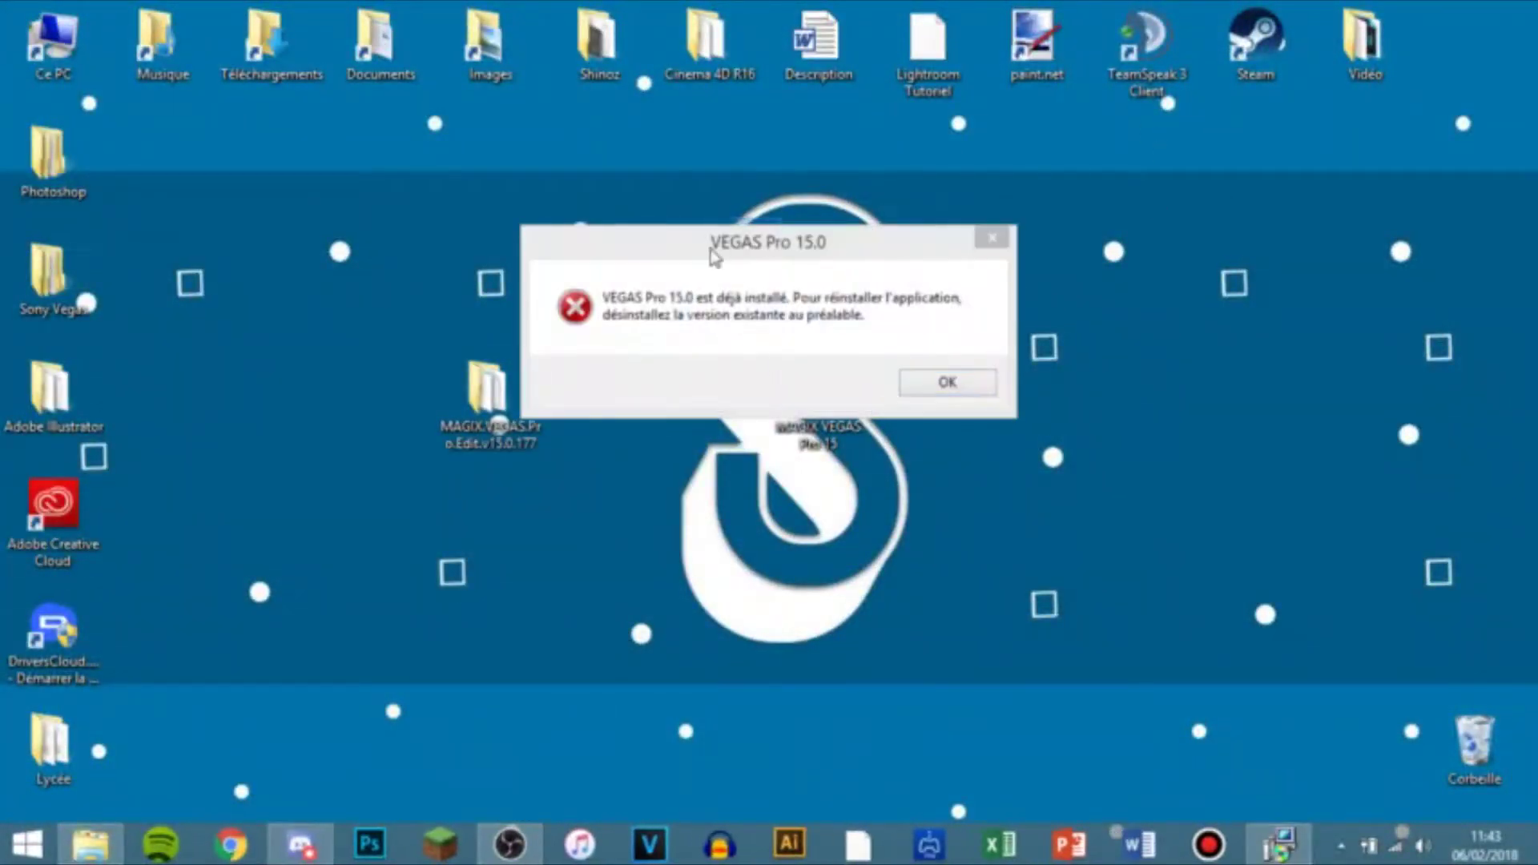
{"action": "left_click_drag", "start_coordinate": [711, 249], "coordinate": [761, 208]}
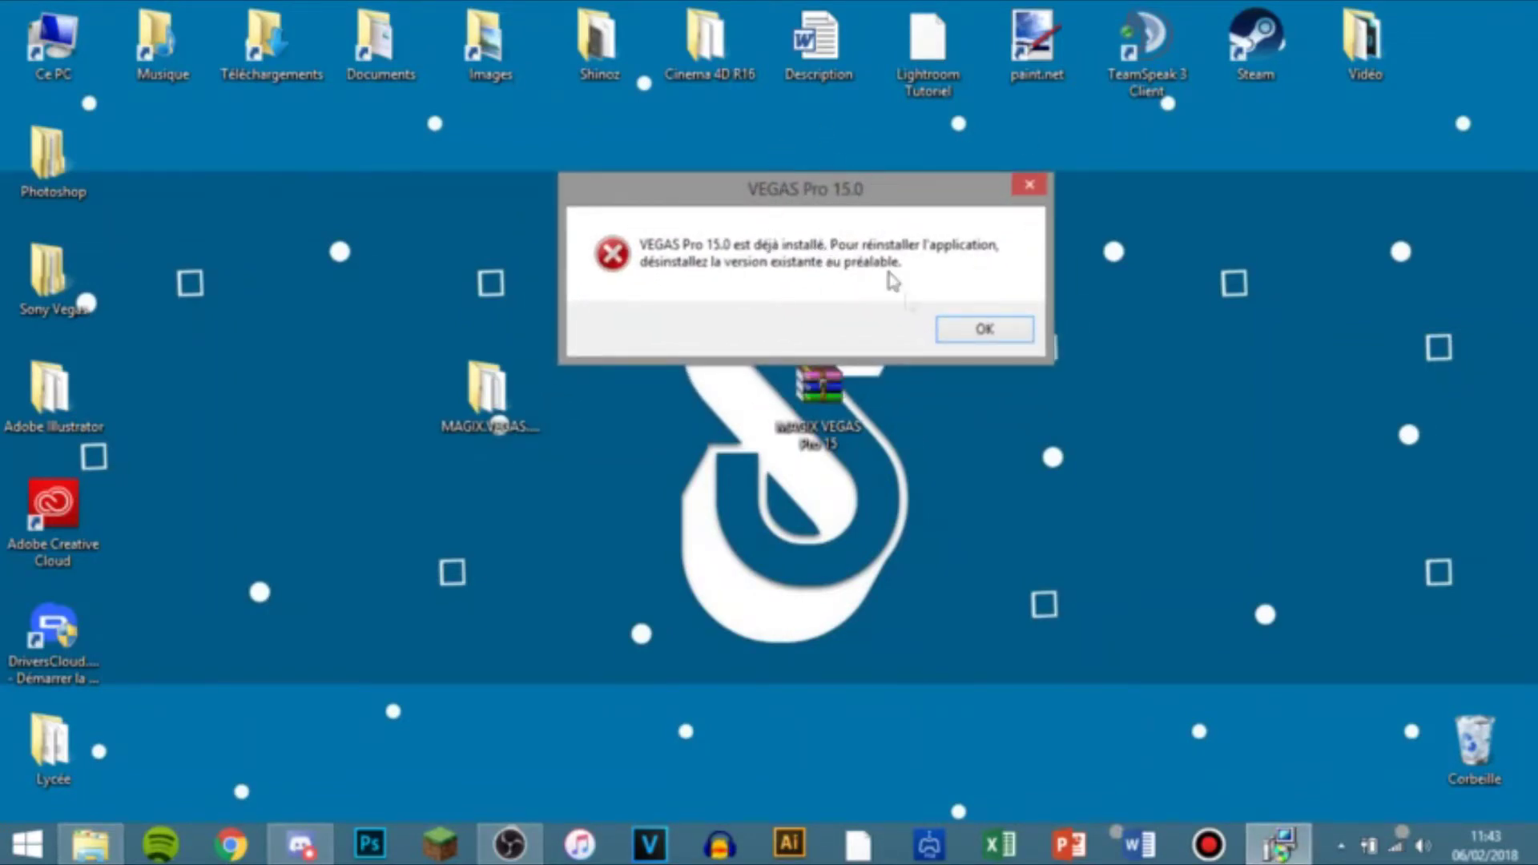
{"action": "left_click", "coordinate": [979, 329]}
Step: Run Sony Vegas Pro 15 Patch from the extracted folder and install it to the default VEGAS Pro 15.0 location
{"action": "double_click", "coordinate": [486, 392]}
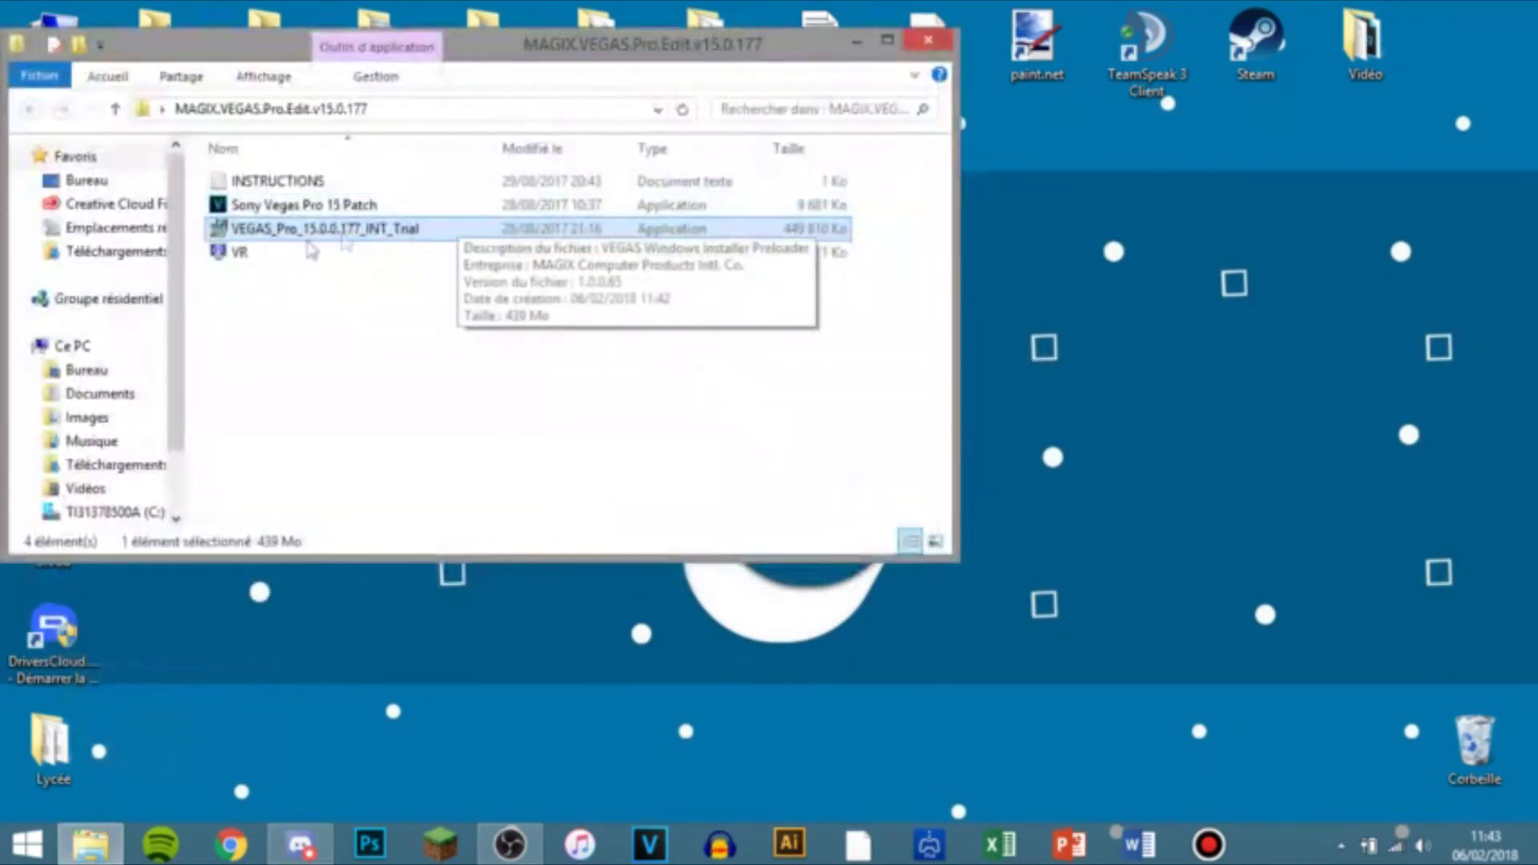
{"action": "double_click", "coordinate": [377, 207]}
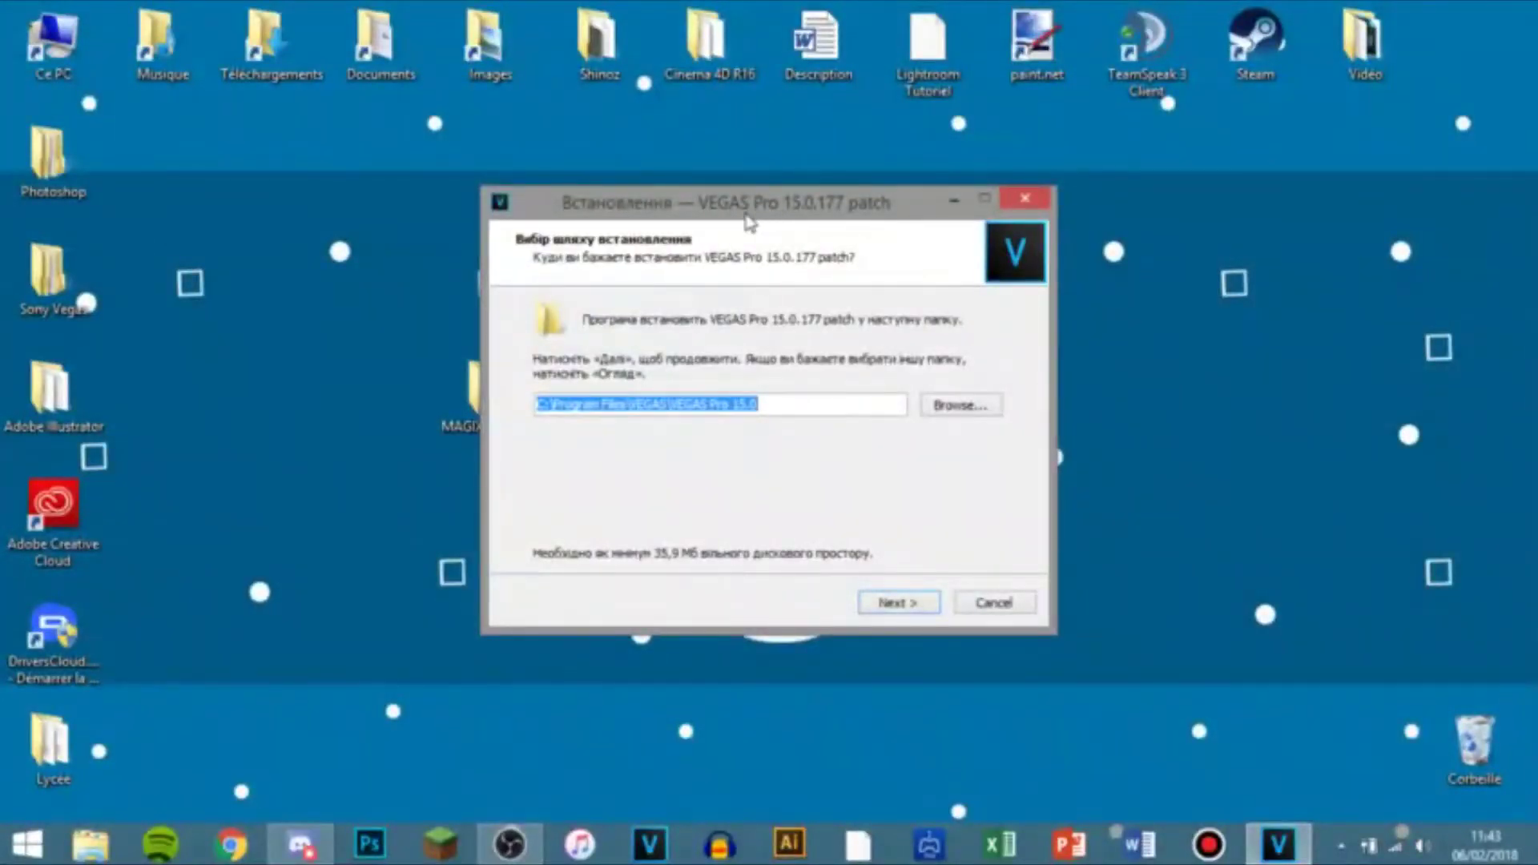
{"action": "left_click_drag", "start_coordinate": [741, 213], "coordinate": [708, 141]}
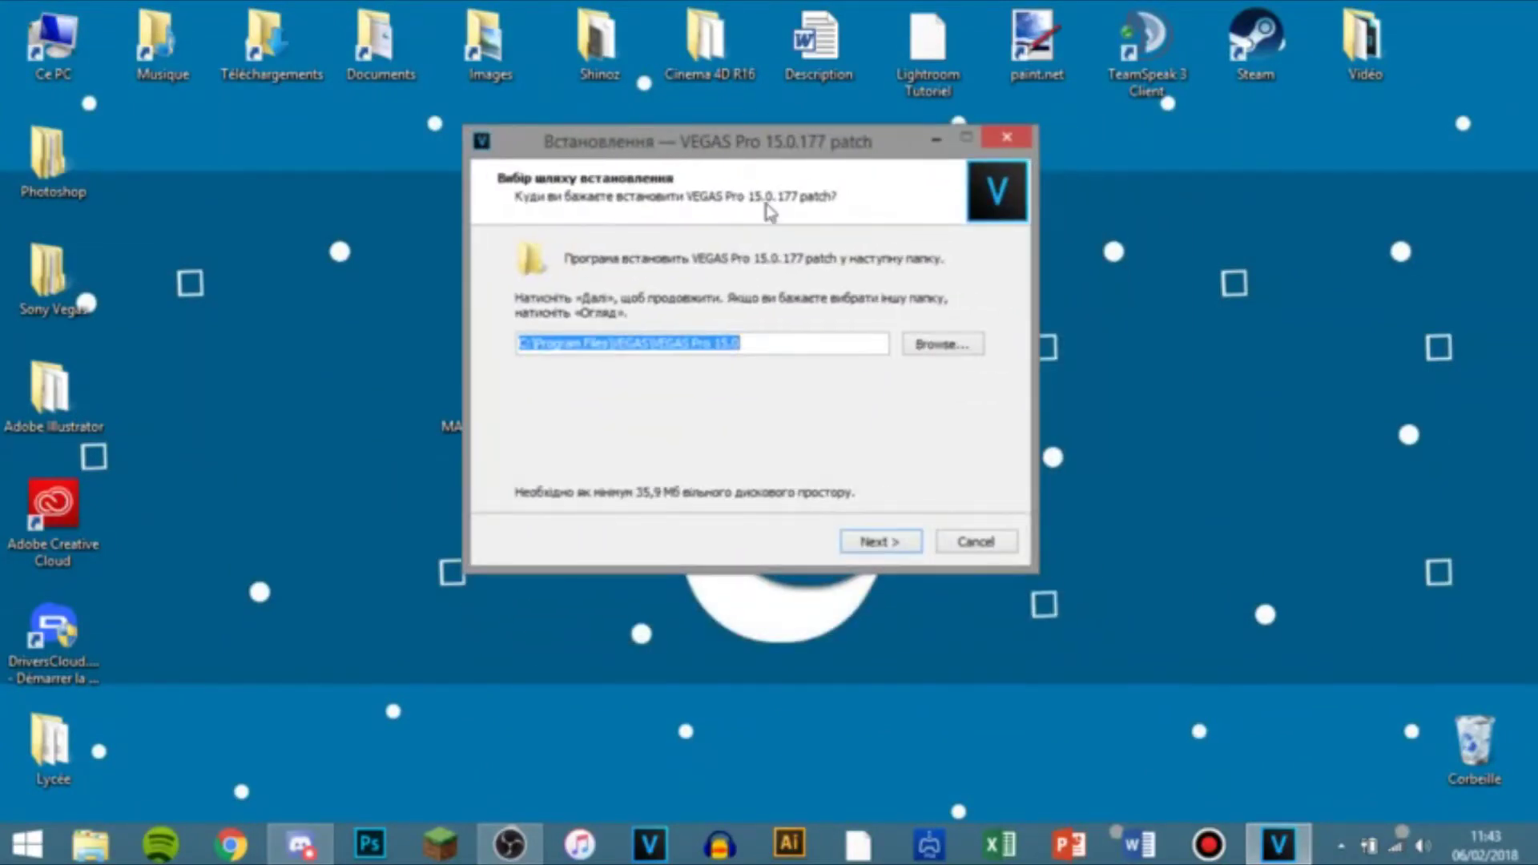
{"action": "left_click", "coordinate": [864, 541]}
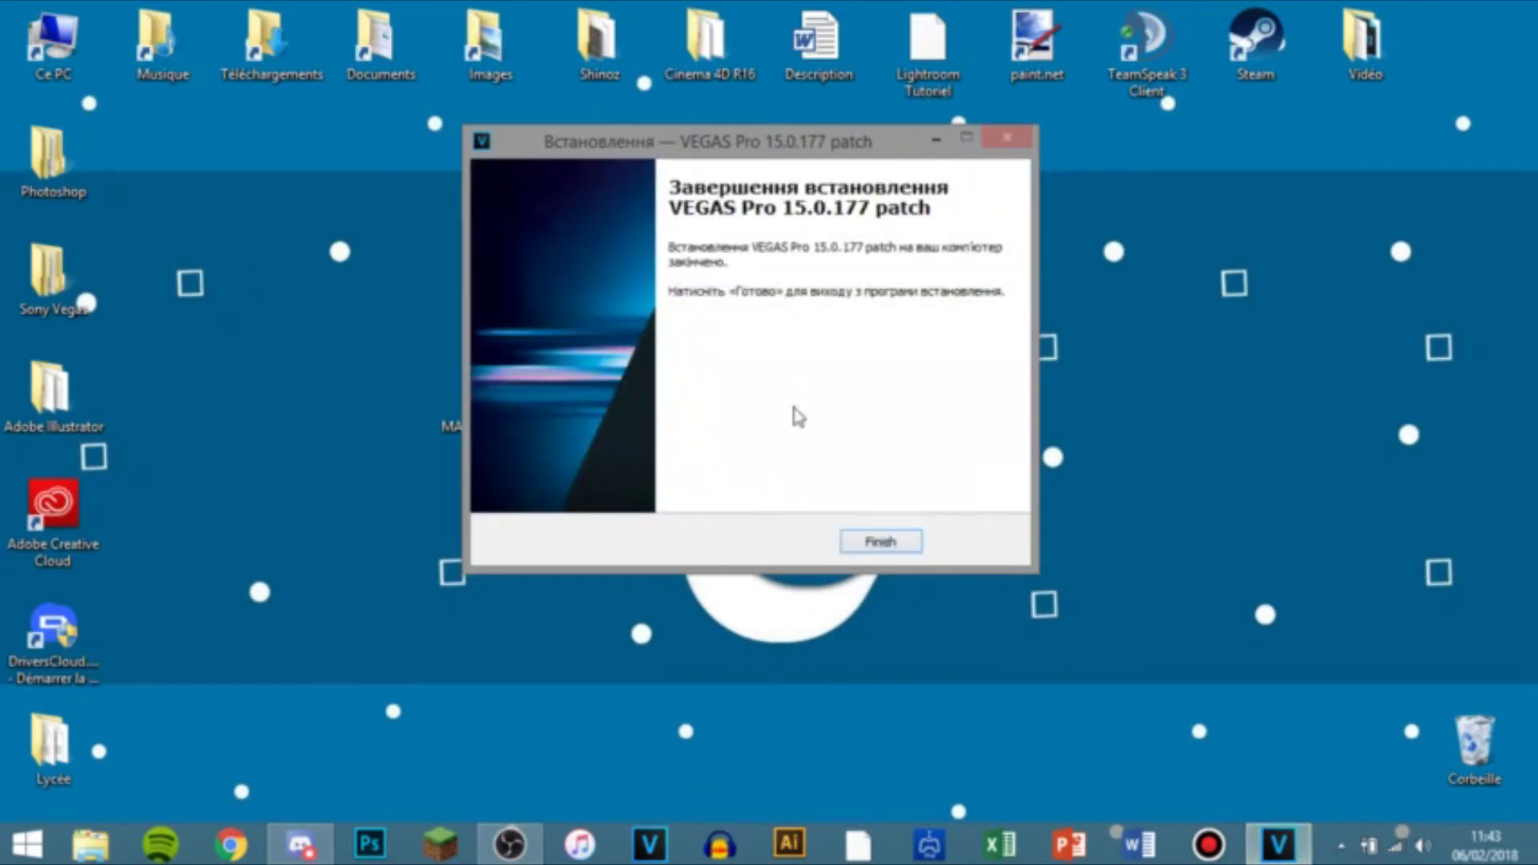
{"action": "left_click", "coordinate": [881, 541]}
Step: Switch to VEGAS Pro 15 and close the new version notice without updating
{"action": "left_click_drag", "start_coordinate": [819, 385], "coordinate": [1411, 260]}
{"action": "left_click_drag", "start_coordinate": [490, 393], "coordinate": [695, 478]}
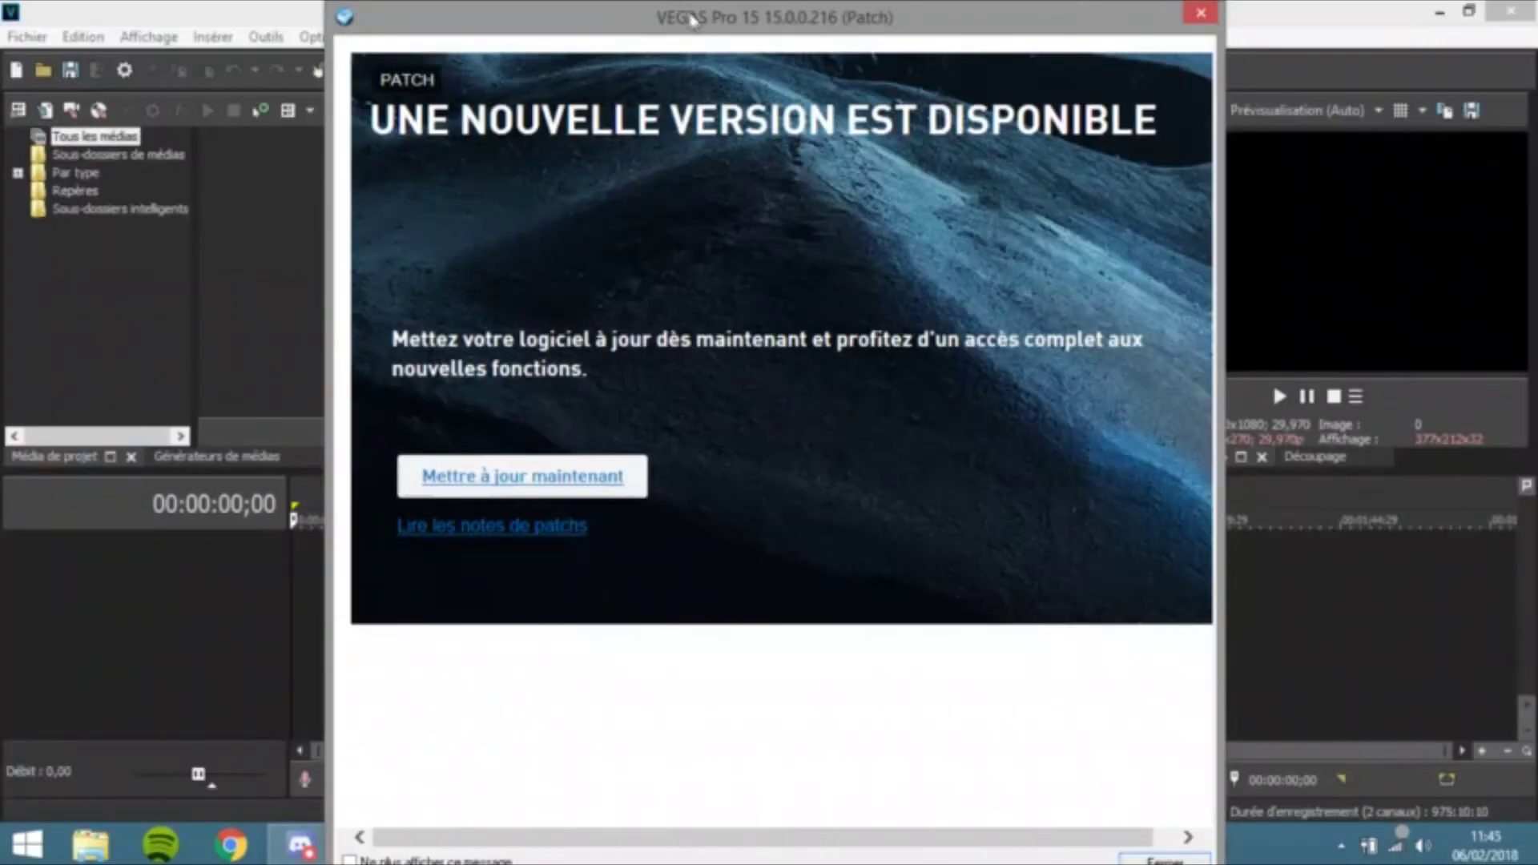
{"action": "left_click_drag", "start_coordinate": [736, 24], "coordinate": [755, 61]}
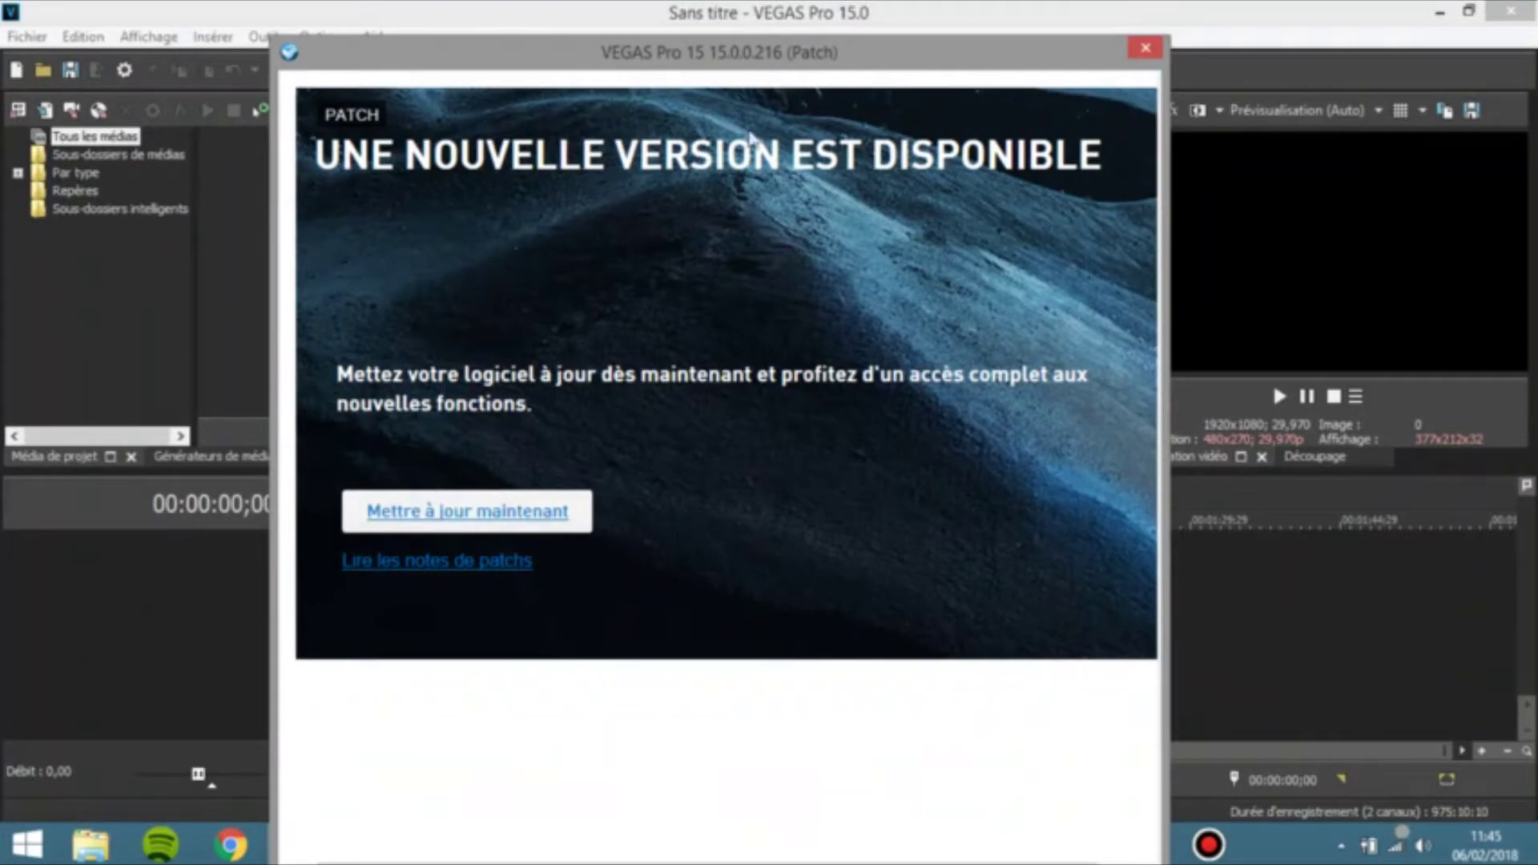
{"action": "left_click", "coordinate": [1132, 56]}
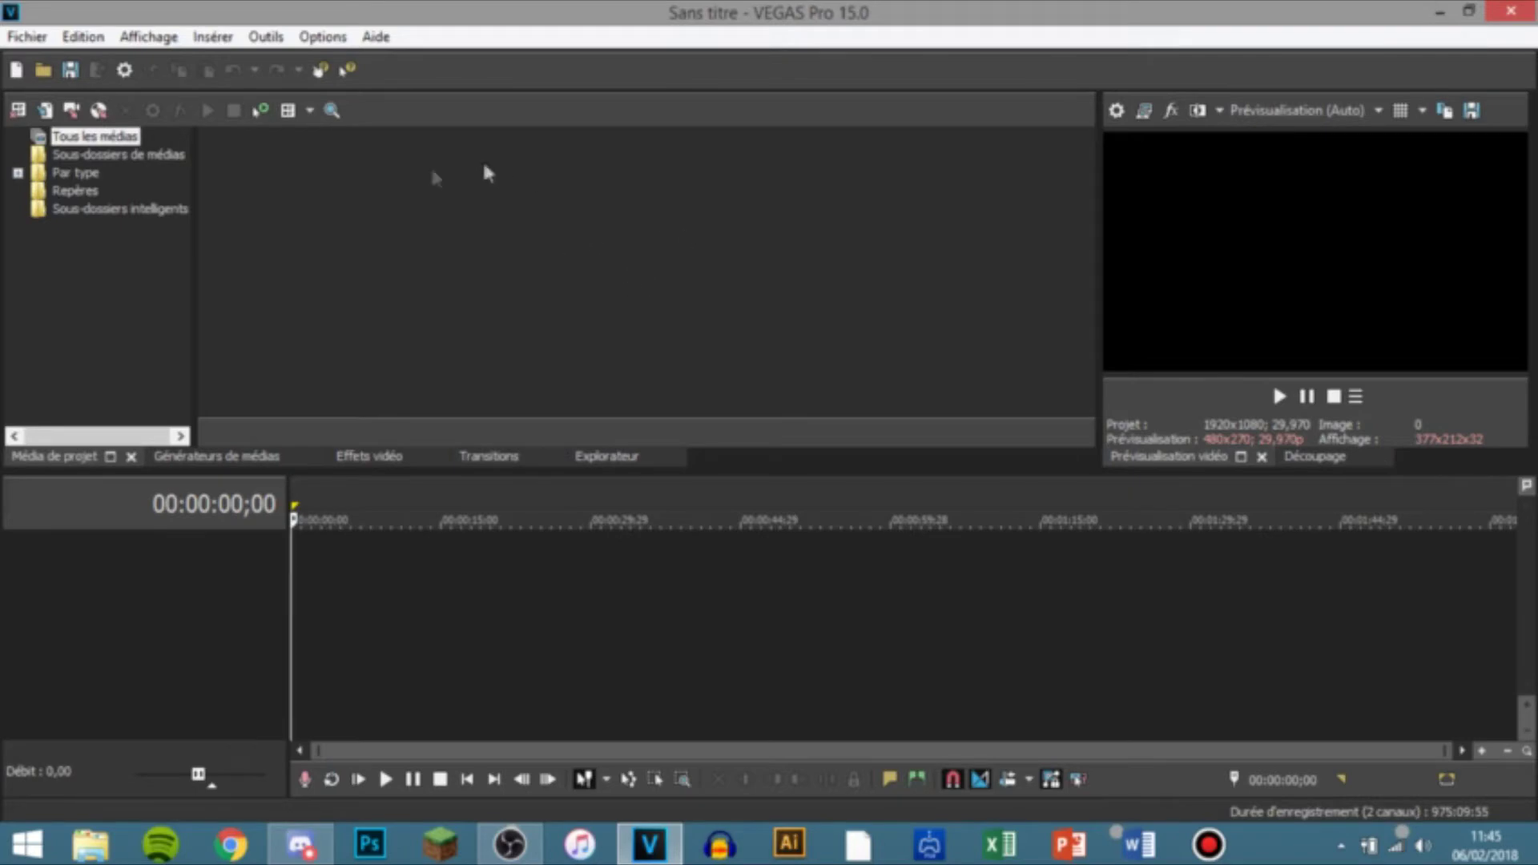
Step: Test starting, pausing and stopping playback on the empty timeline, and return the cursor to the start
{"action": "left_click", "coordinate": [360, 780]}
{"action": "left_click", "coordinate": [386, 780]}
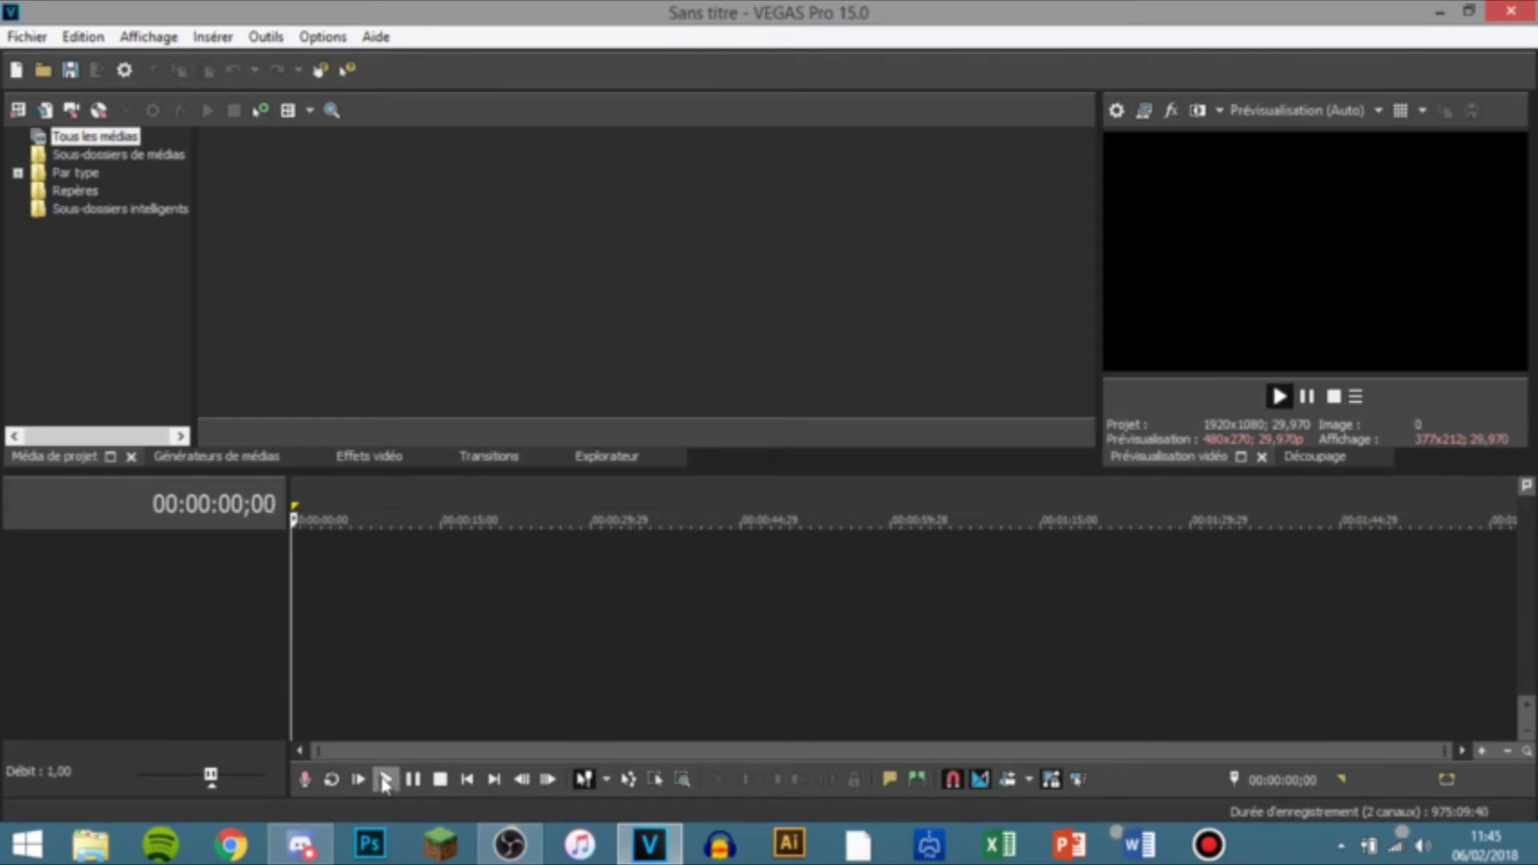
{"action": "left_click", "coordinate": [412, 779]}
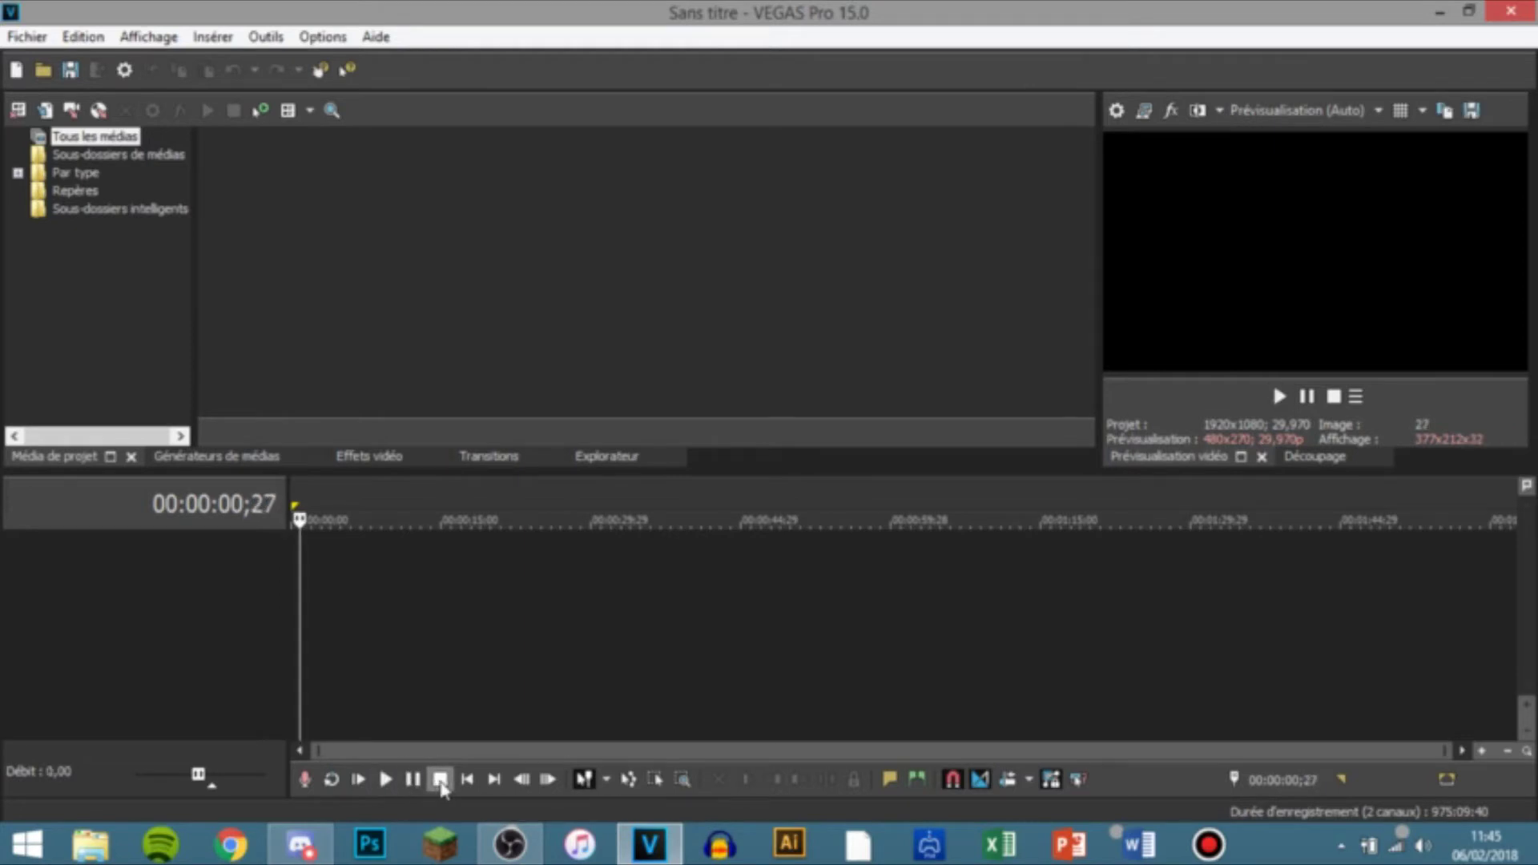
{"action": "left_click", "coordinate": [468, 782]}
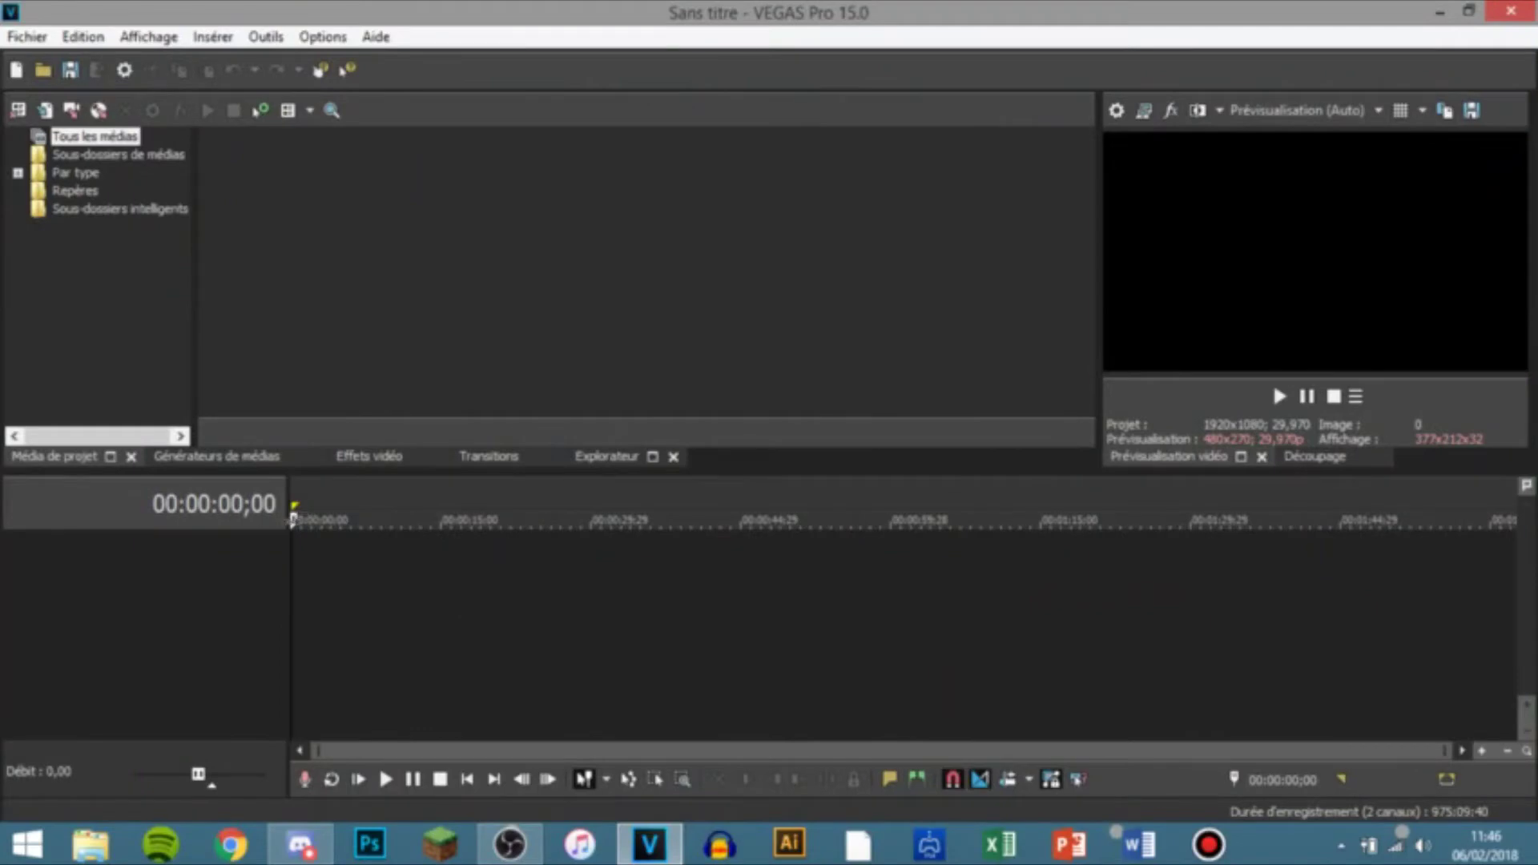
{"action": "key", "text": "space"}
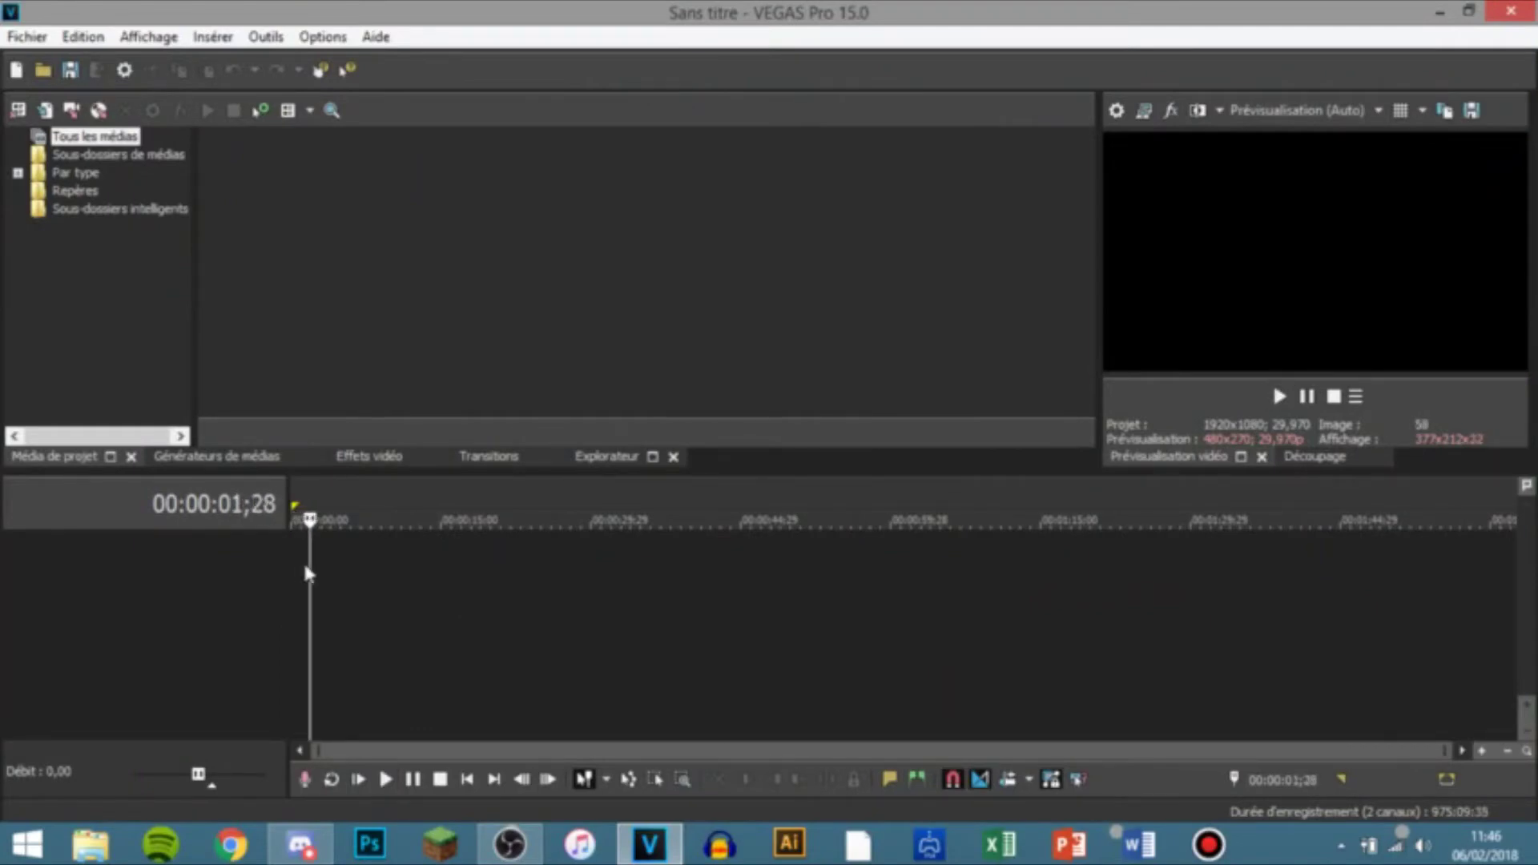
{"action": "left_click_drag", "start_coordinate": [310, 521], "coordinate": [7, 533]}
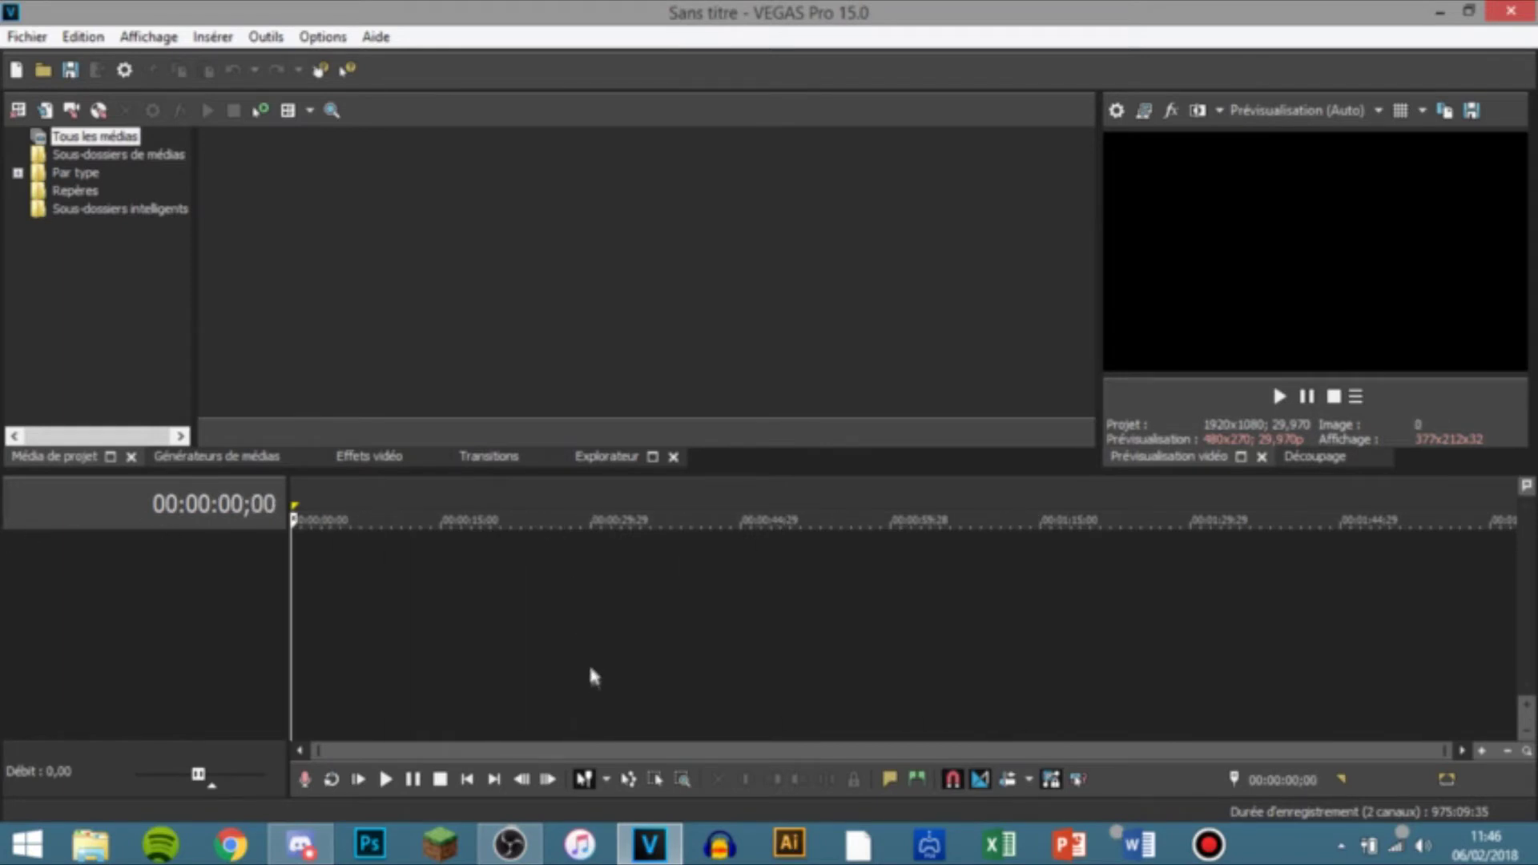
Step: Select a time range of about 1 minute 3 seconds on the empty timeline, restore the normal edit tool and return the cursor to the start
{"action": "left_click_drag", "start_coordinate": [355, 604], "coordinate": [989, 605]}
{"action": "left_click", "coordinate": [865, 617]}
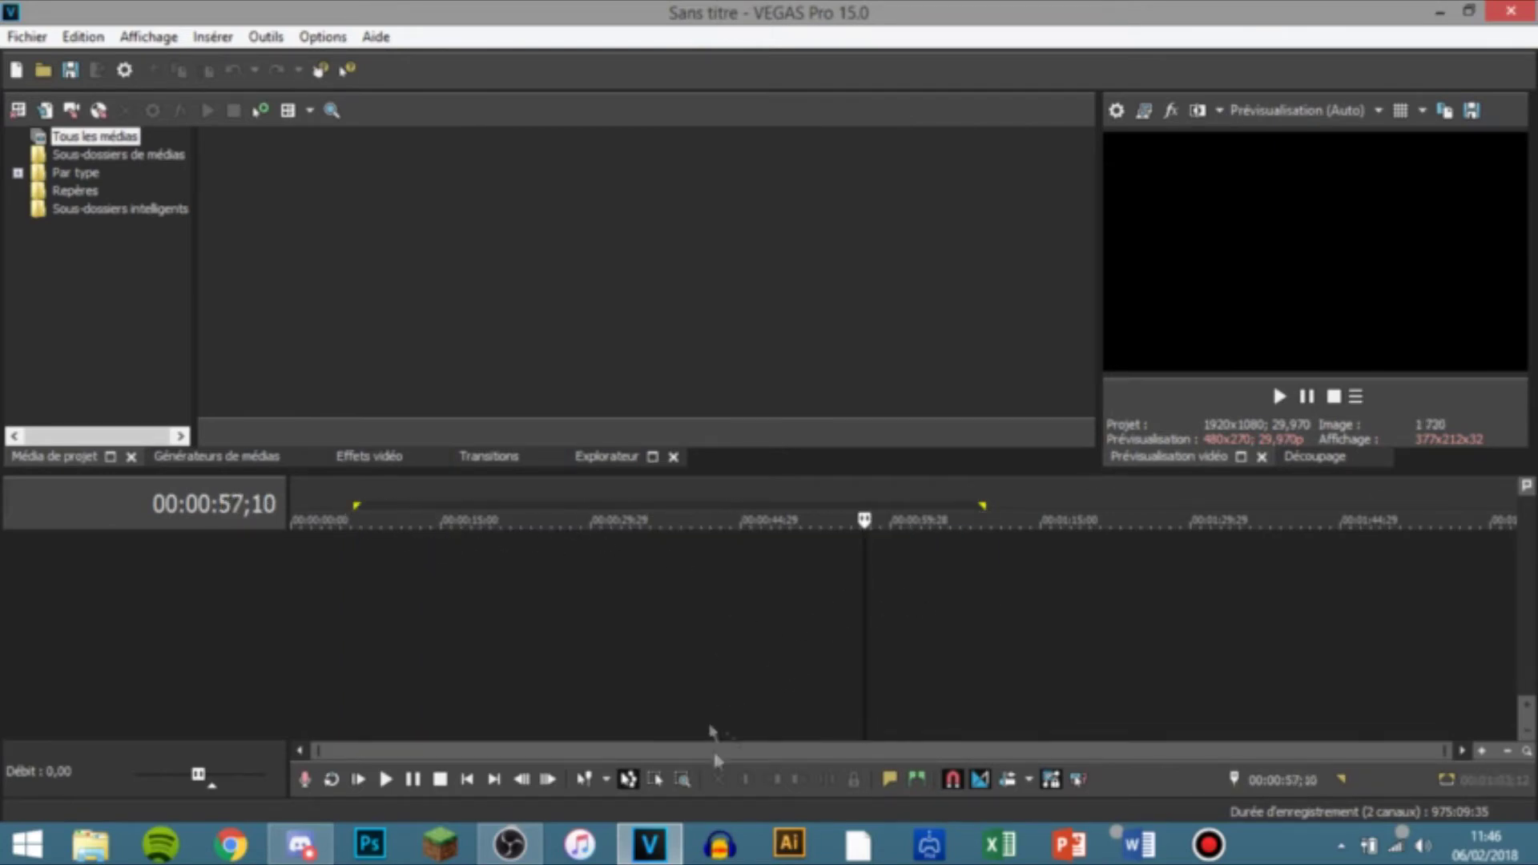
{"action": "left_click", "coordinate": [584, 778]}
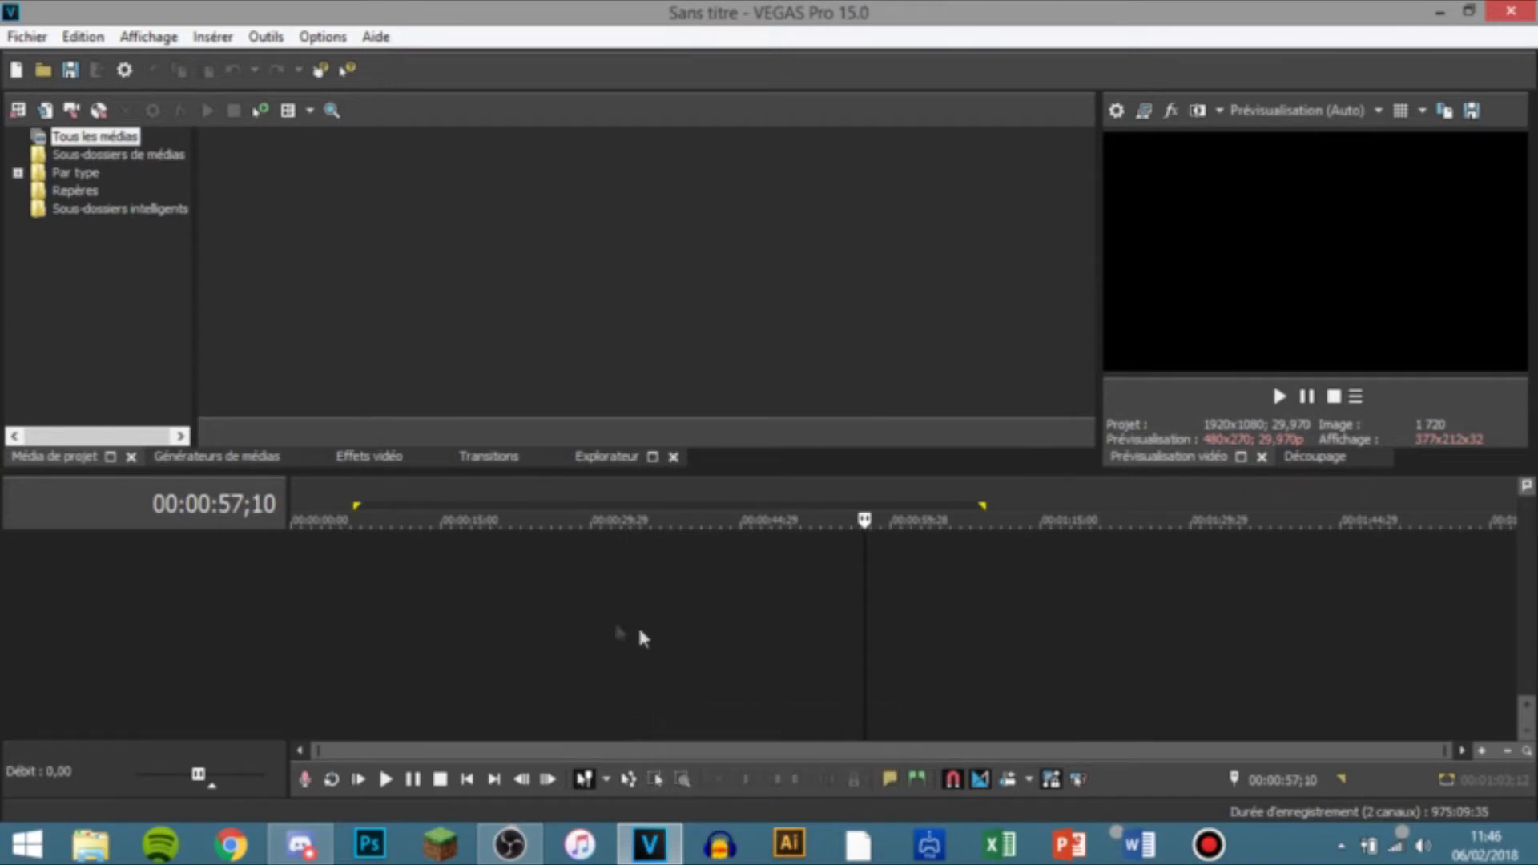
{"action": "key", "text": "ctrl+Home"}
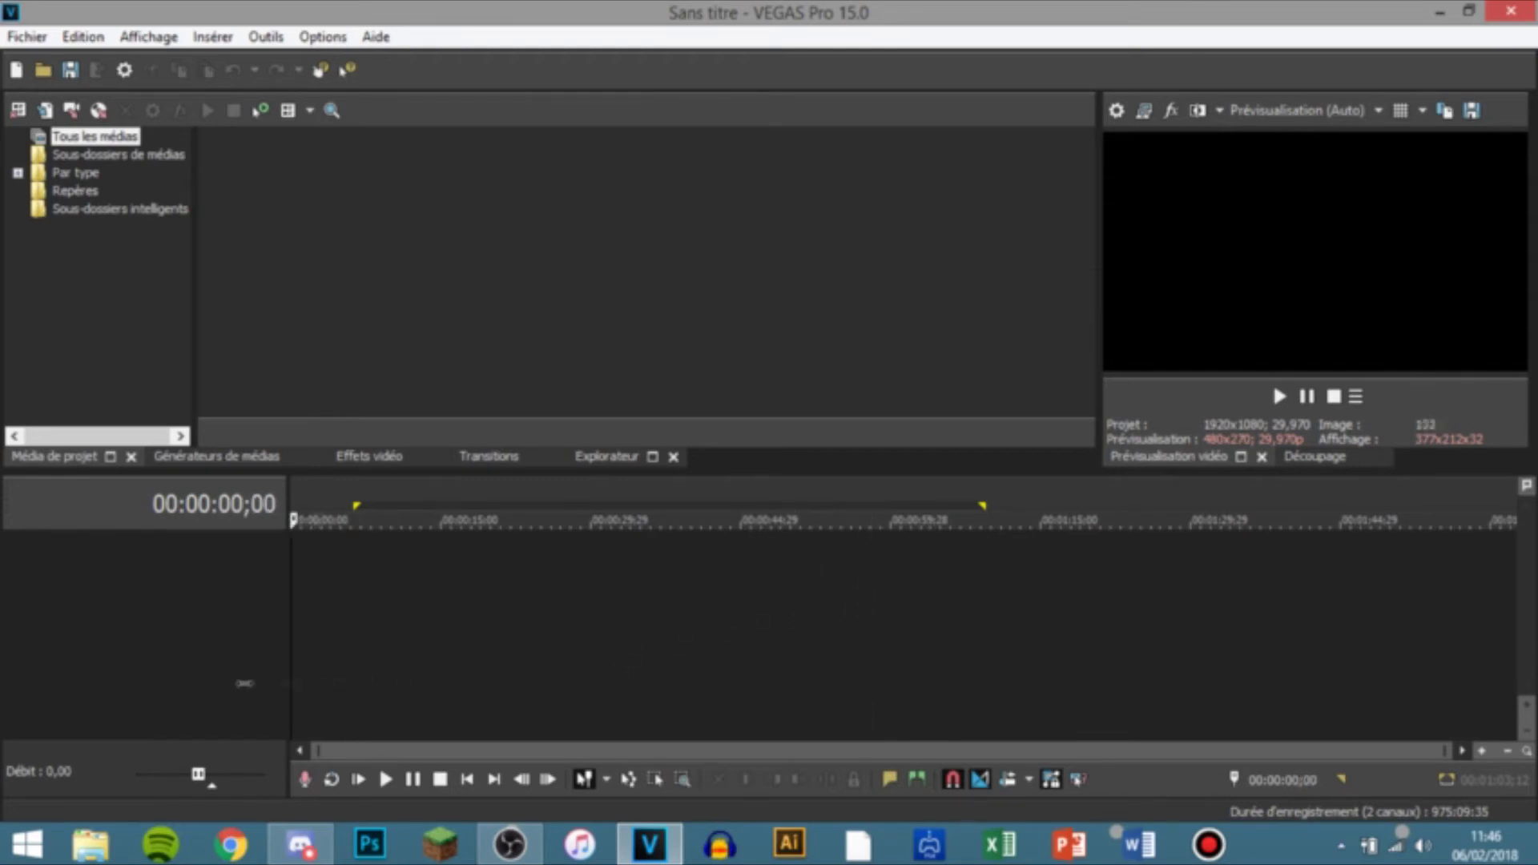
Step: Insert a marker at the start of the timeline and an unnamed region over the selected time range
{"action": "left_click", "coordinate": [890, 779]}
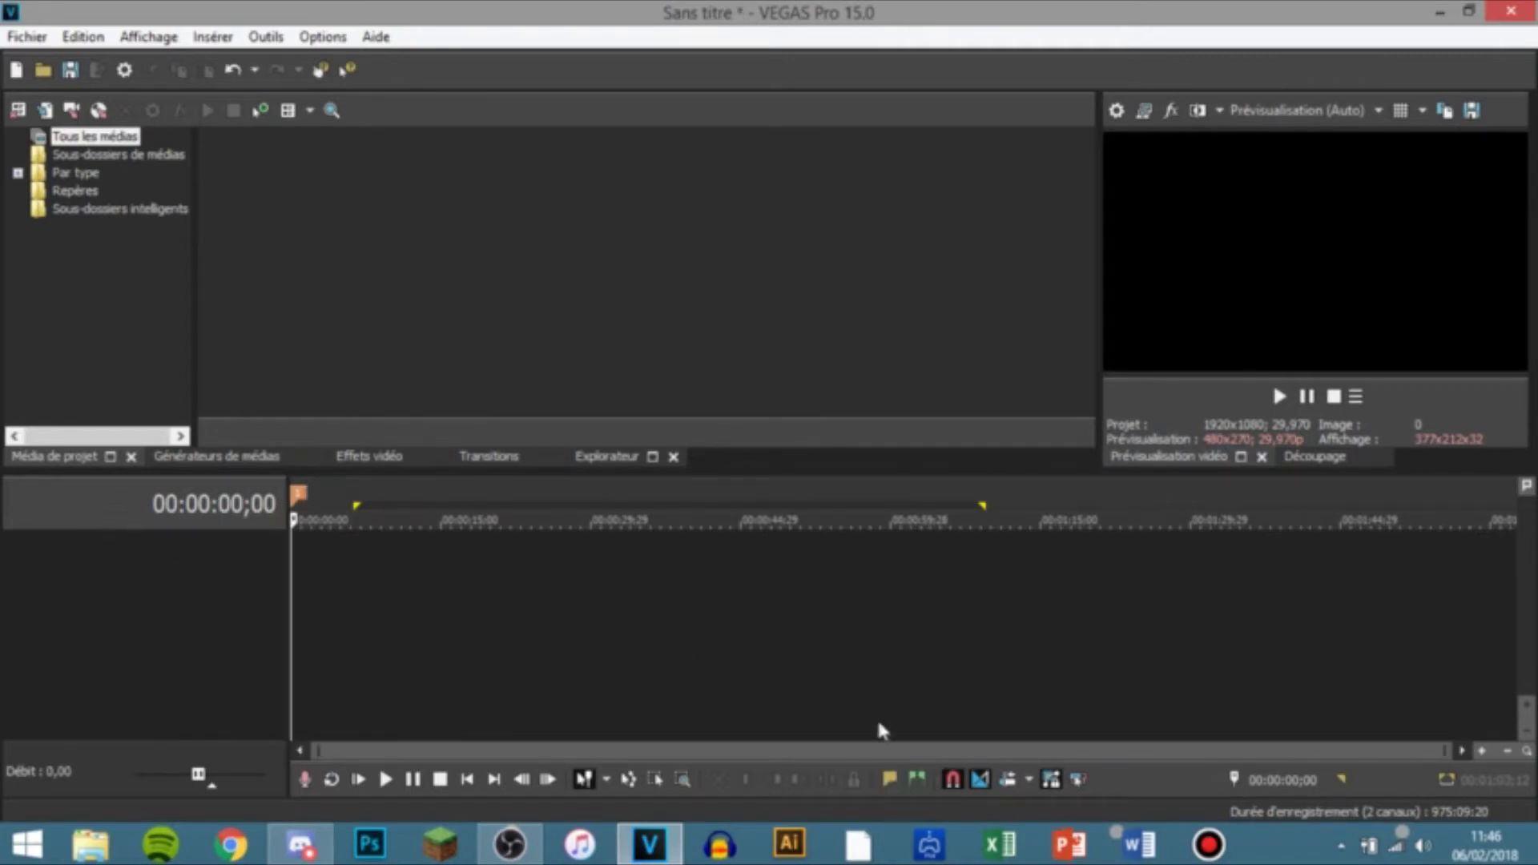
{"action": "left_click", "coordinate": [916, 780]}
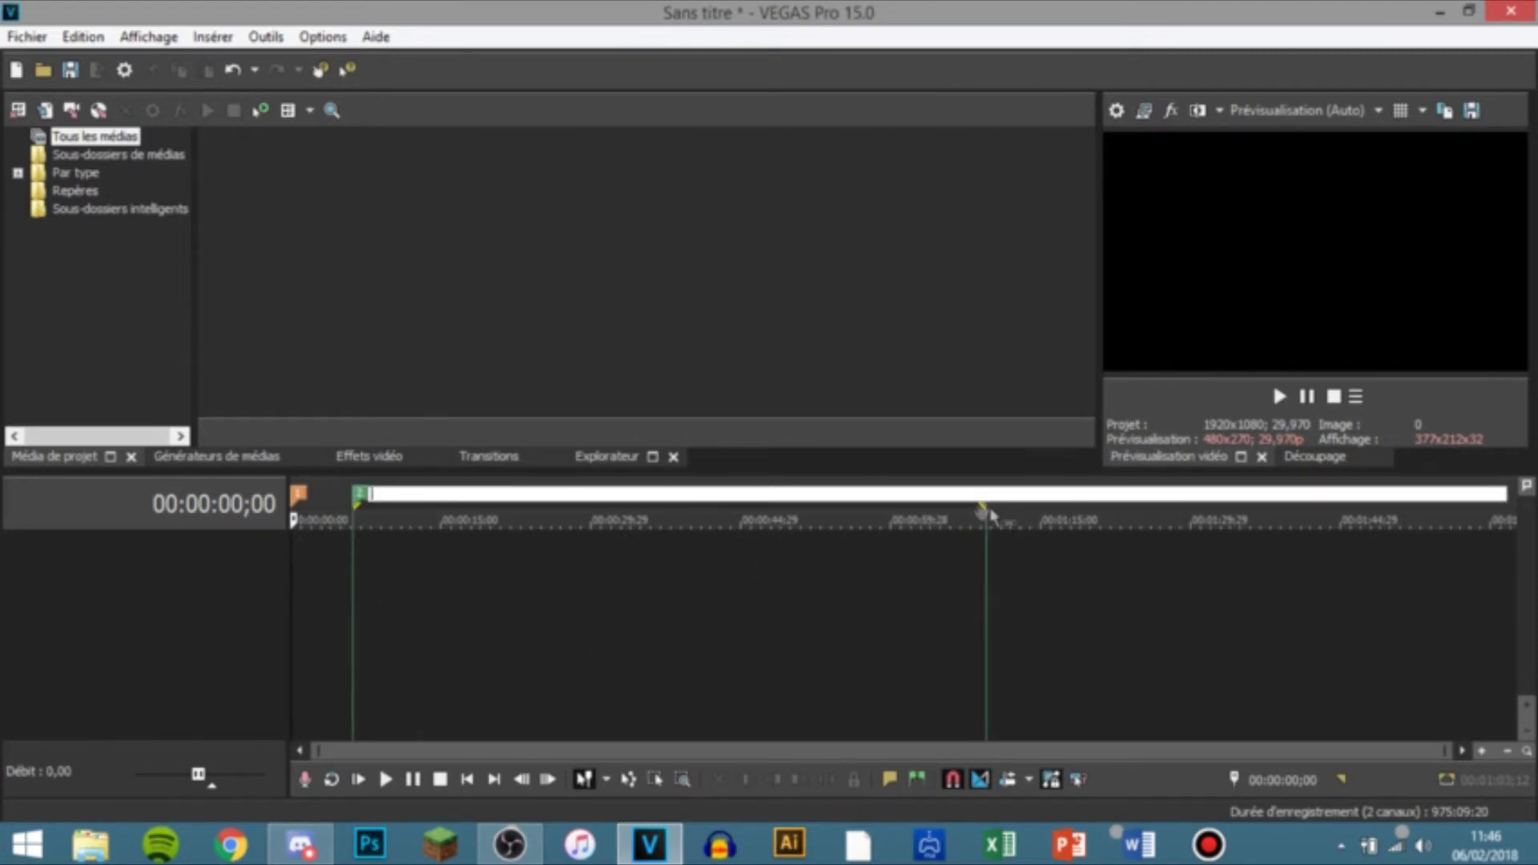
{"action": "left_click", "coordinate": [994, 511]}
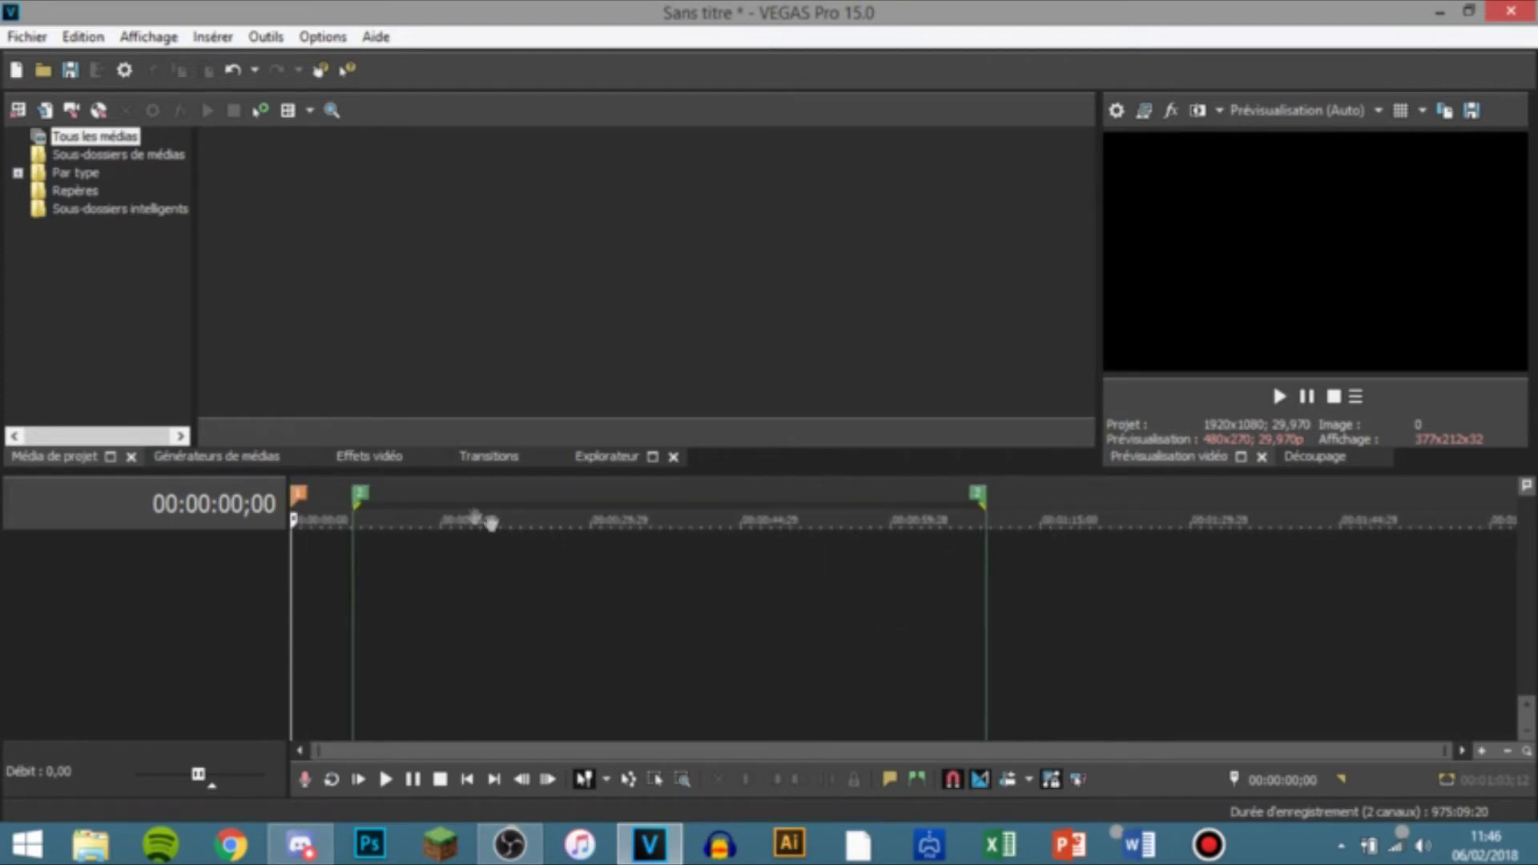
Step: Delete the region and the marker from the timeline
{"action": "right_click", "coordinate": [358, 492]}
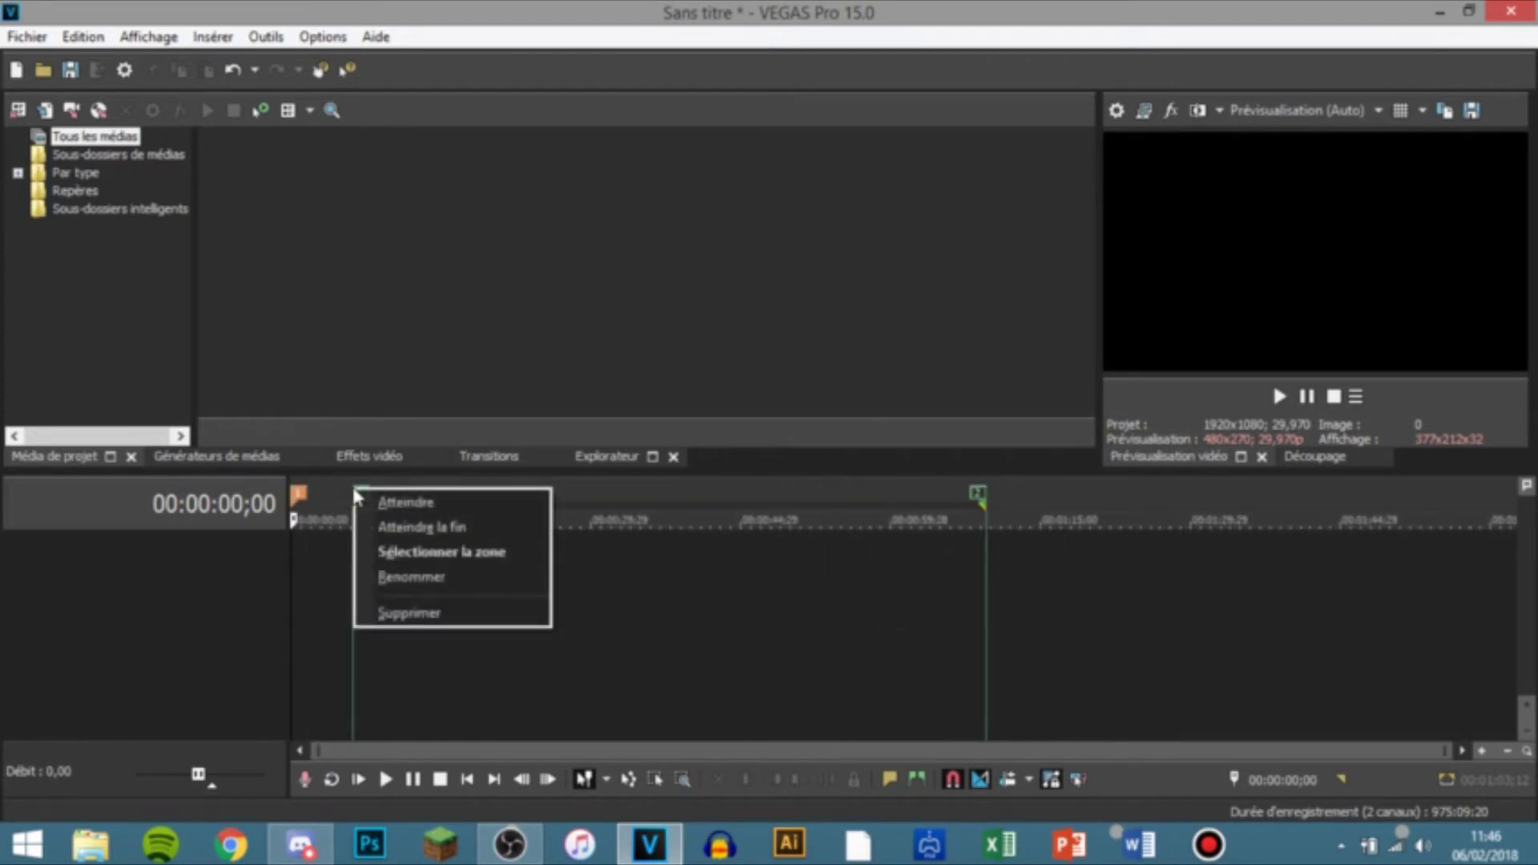
{"action": "left_click", "coordinate": [404, 617]}
{"action": "right_click", "coordinate": [298, 493]}
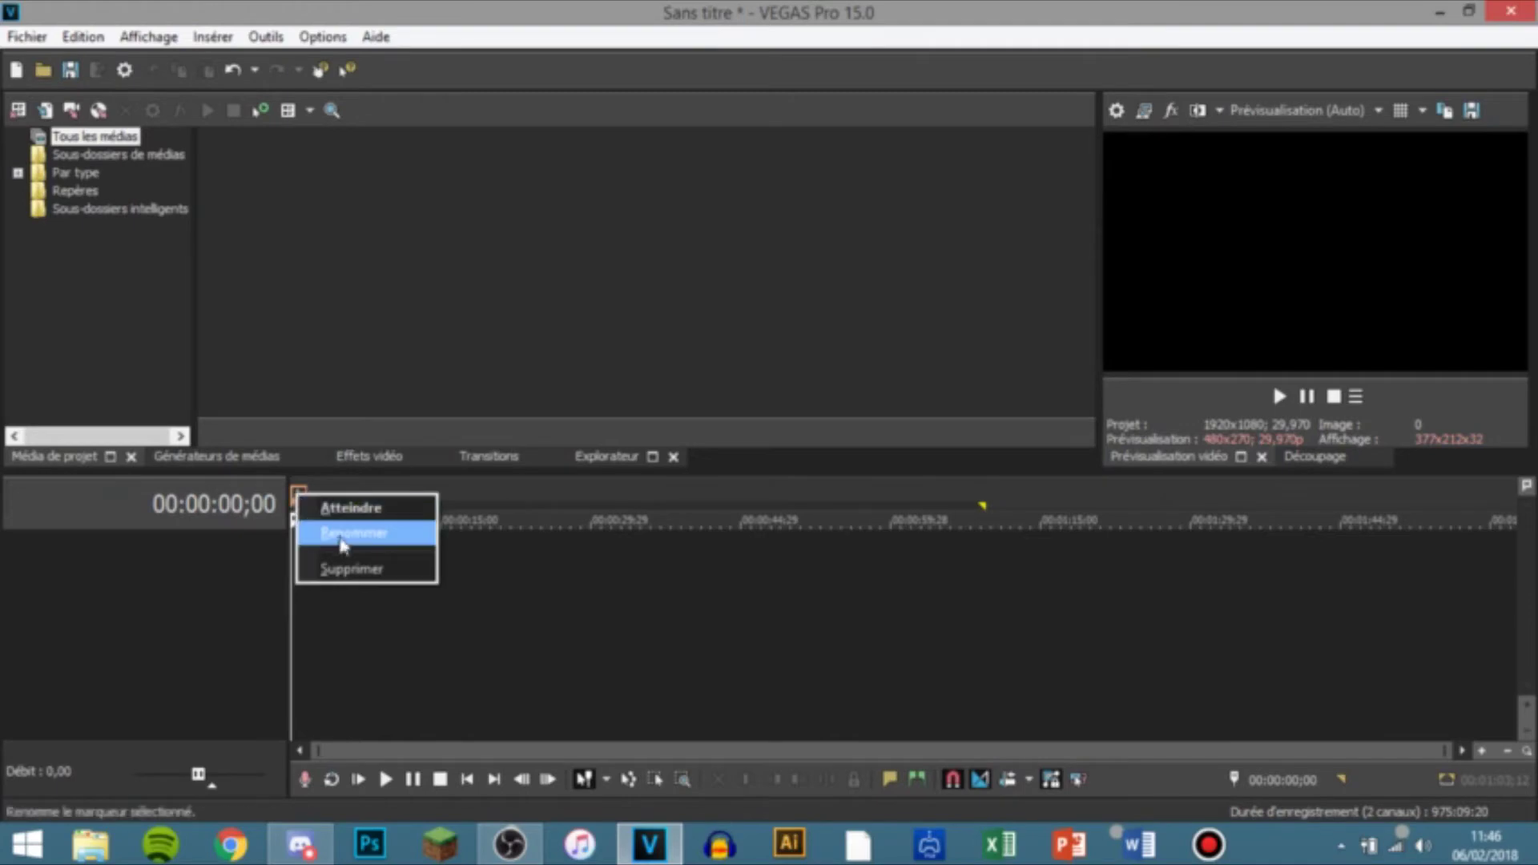
{"action": "left_click", "coordinate": [343, 571]}
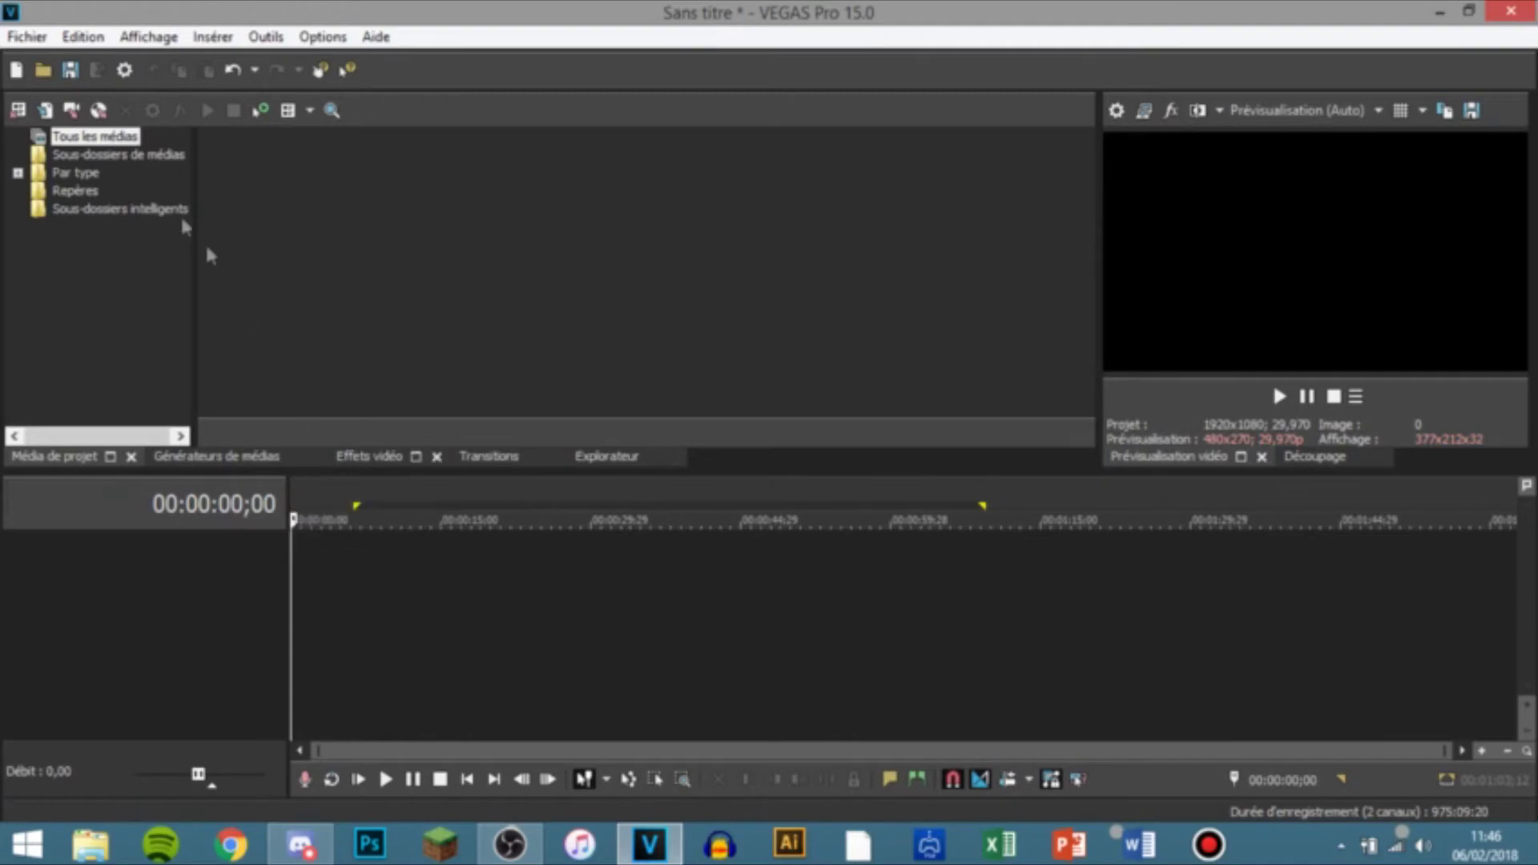
Step: Open the Speed Art MP4 video from the creator's folder on the desktop to add it to the project
{"action": "left_click", "coordinate": [44, 70]}
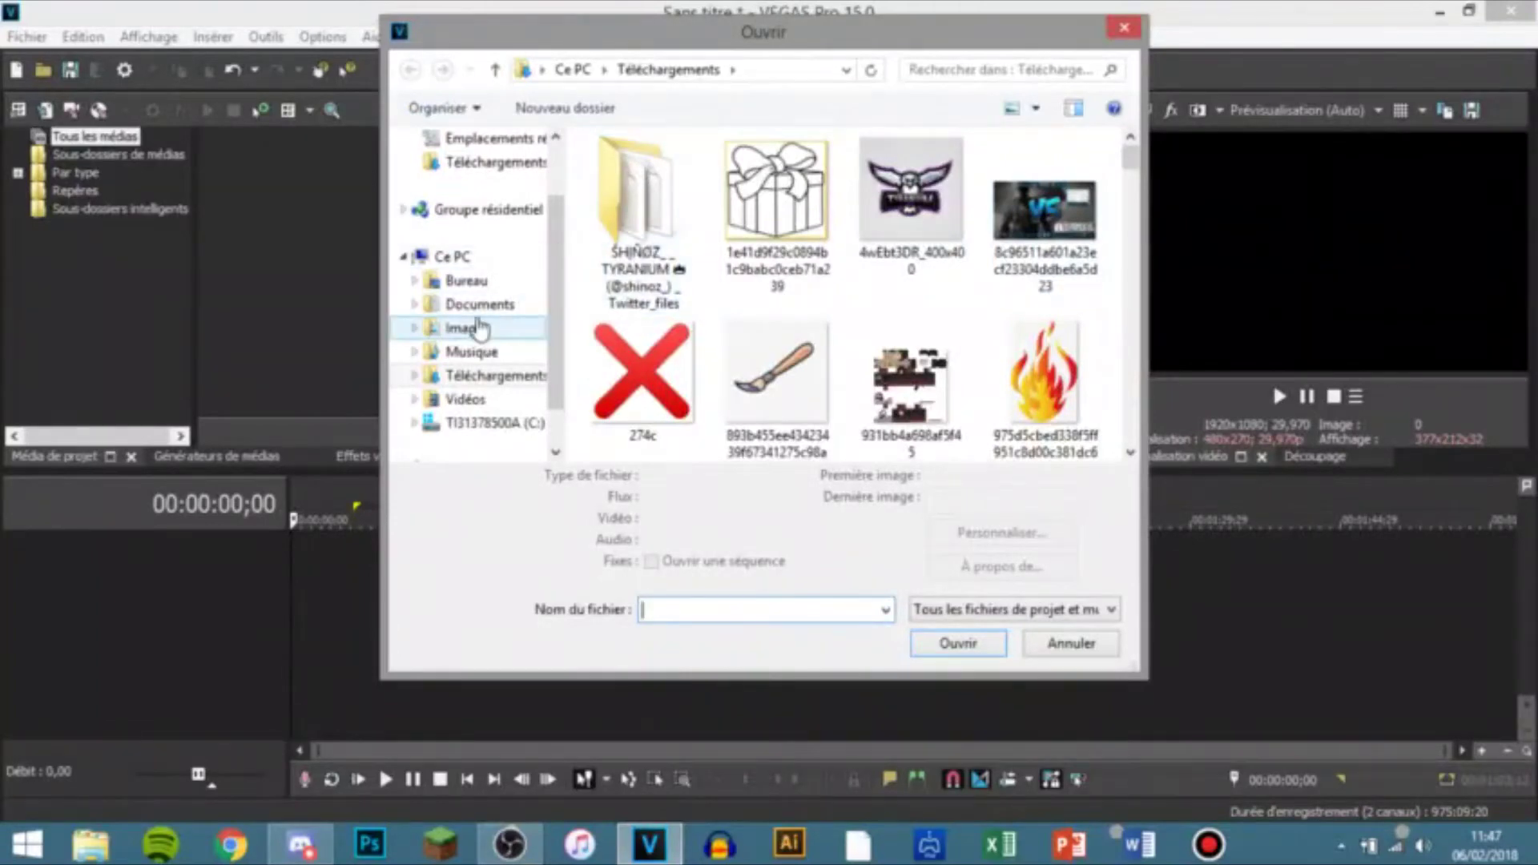
{"action": "left_click", "coordinate": [473, 281]}
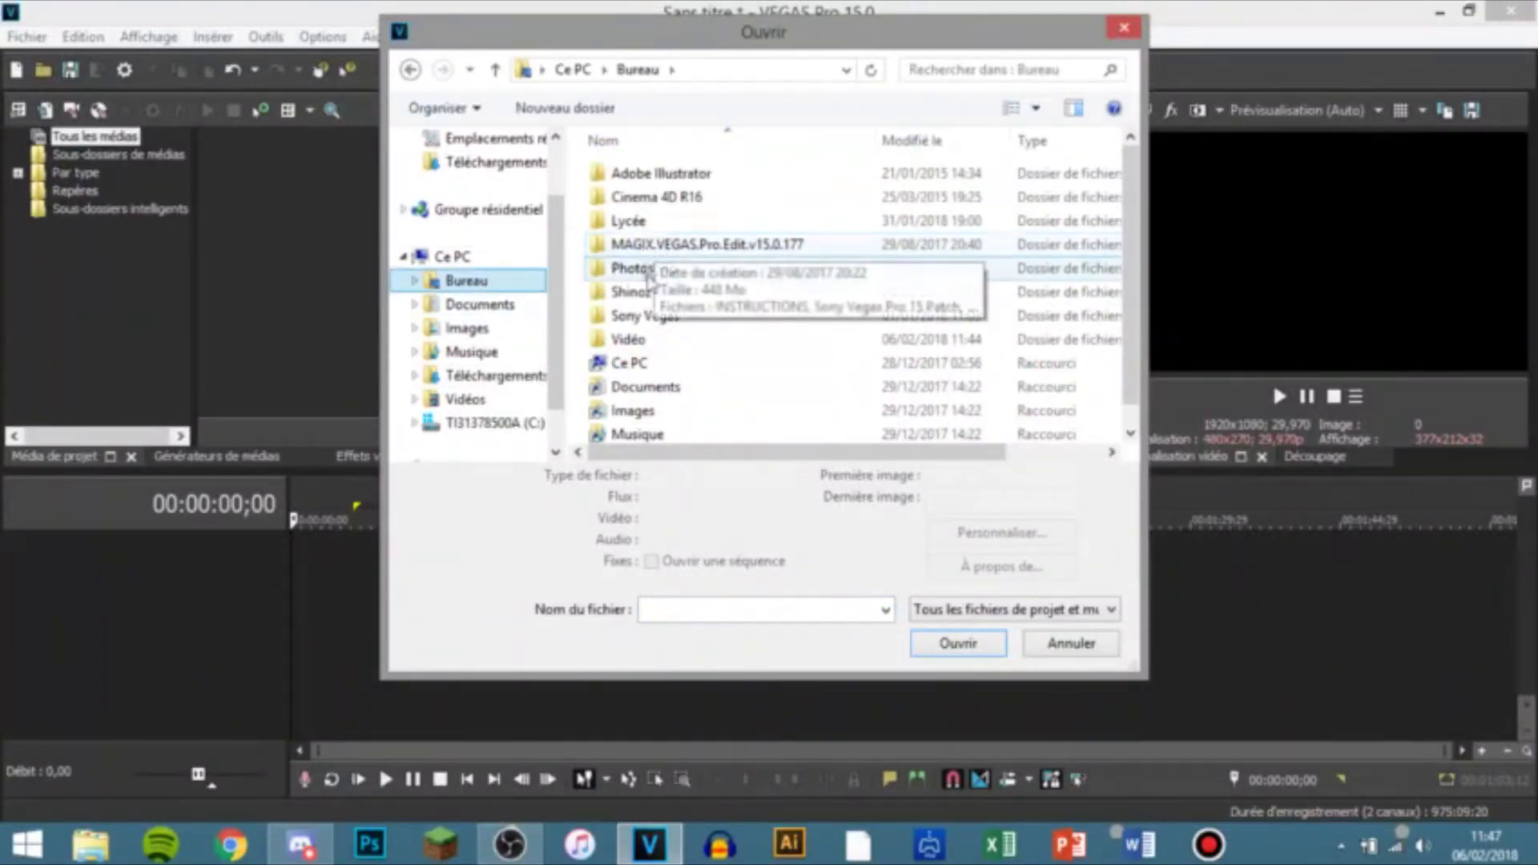
{"action": "double_click", "coordinate": [646, 292]}
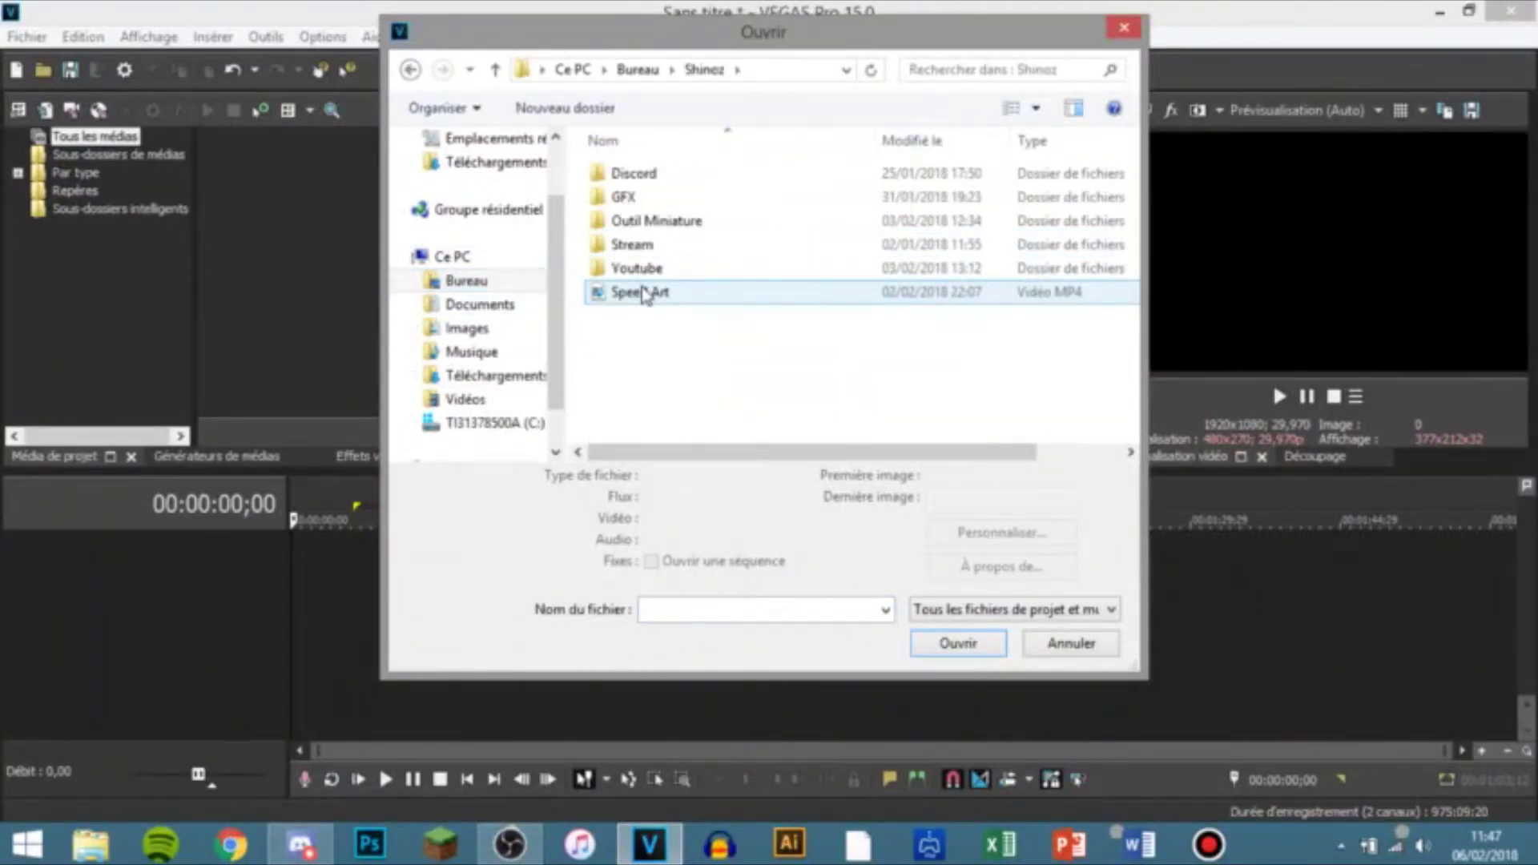
{"action": "left_click", "coordinate": [646, 291]}
{"action": "left_click", "coordinate": [955, 646]}
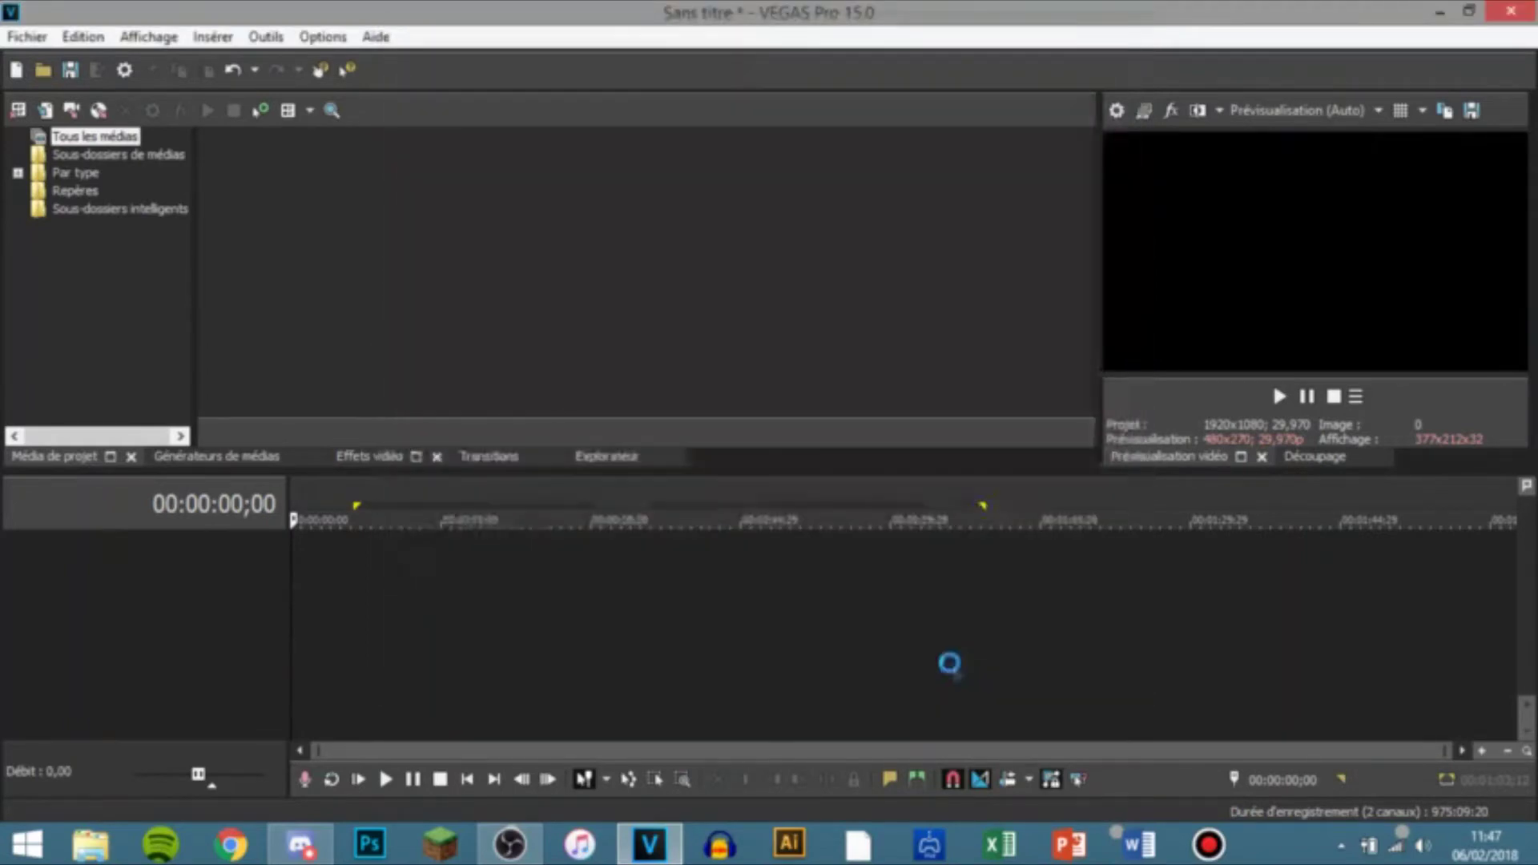
{"action": "left_click", "coordinate": [1017, 351]}
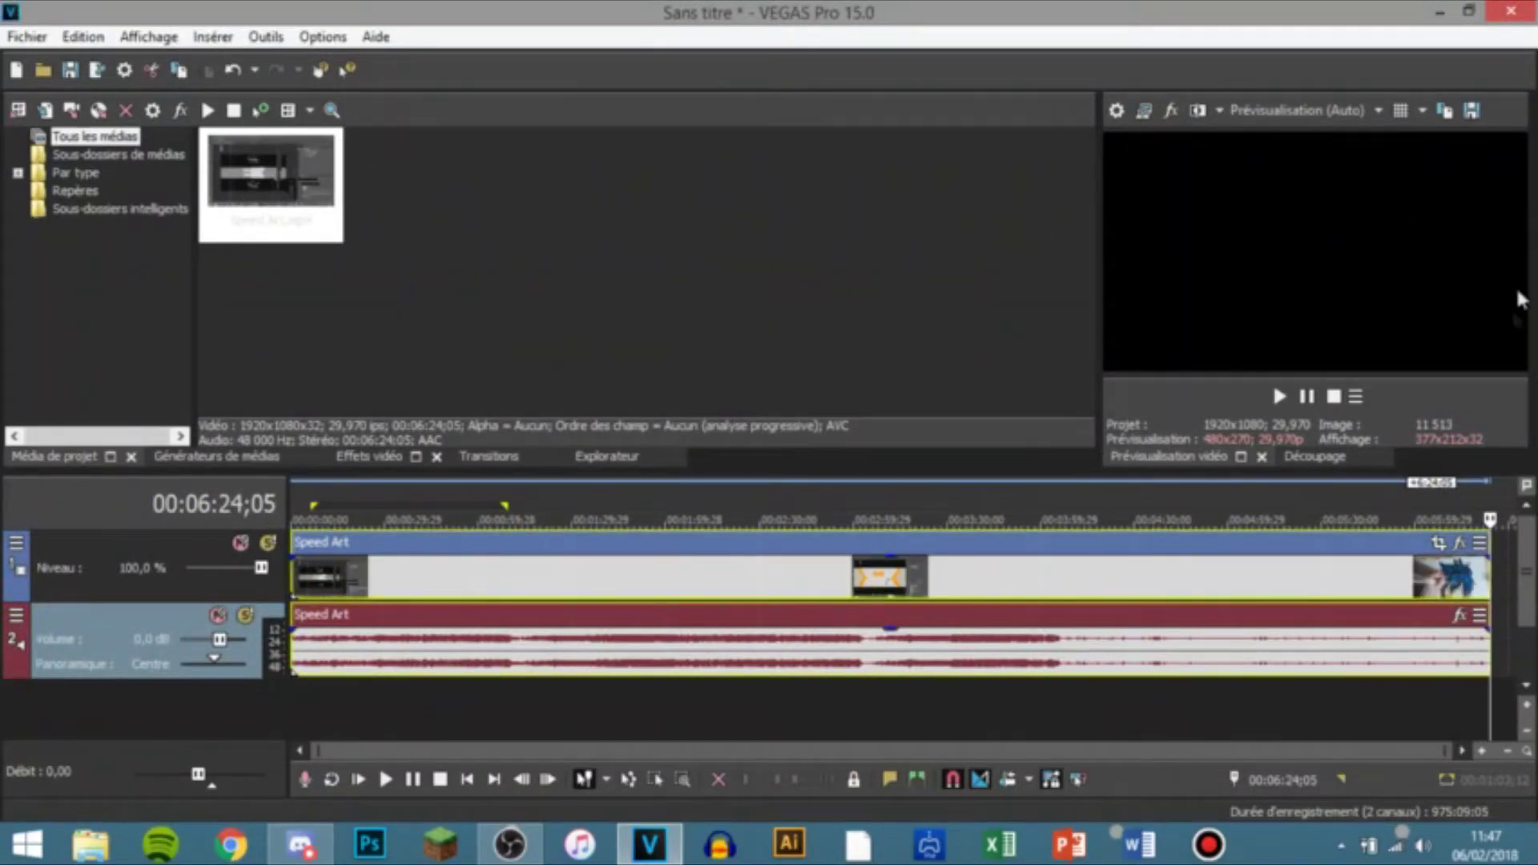
Step: Preview the Speed Art clip at 00:05:28;27 and at 00:01:03;27 on the timeline
{"action": "left_click", "coordinate": [1318, 713]}
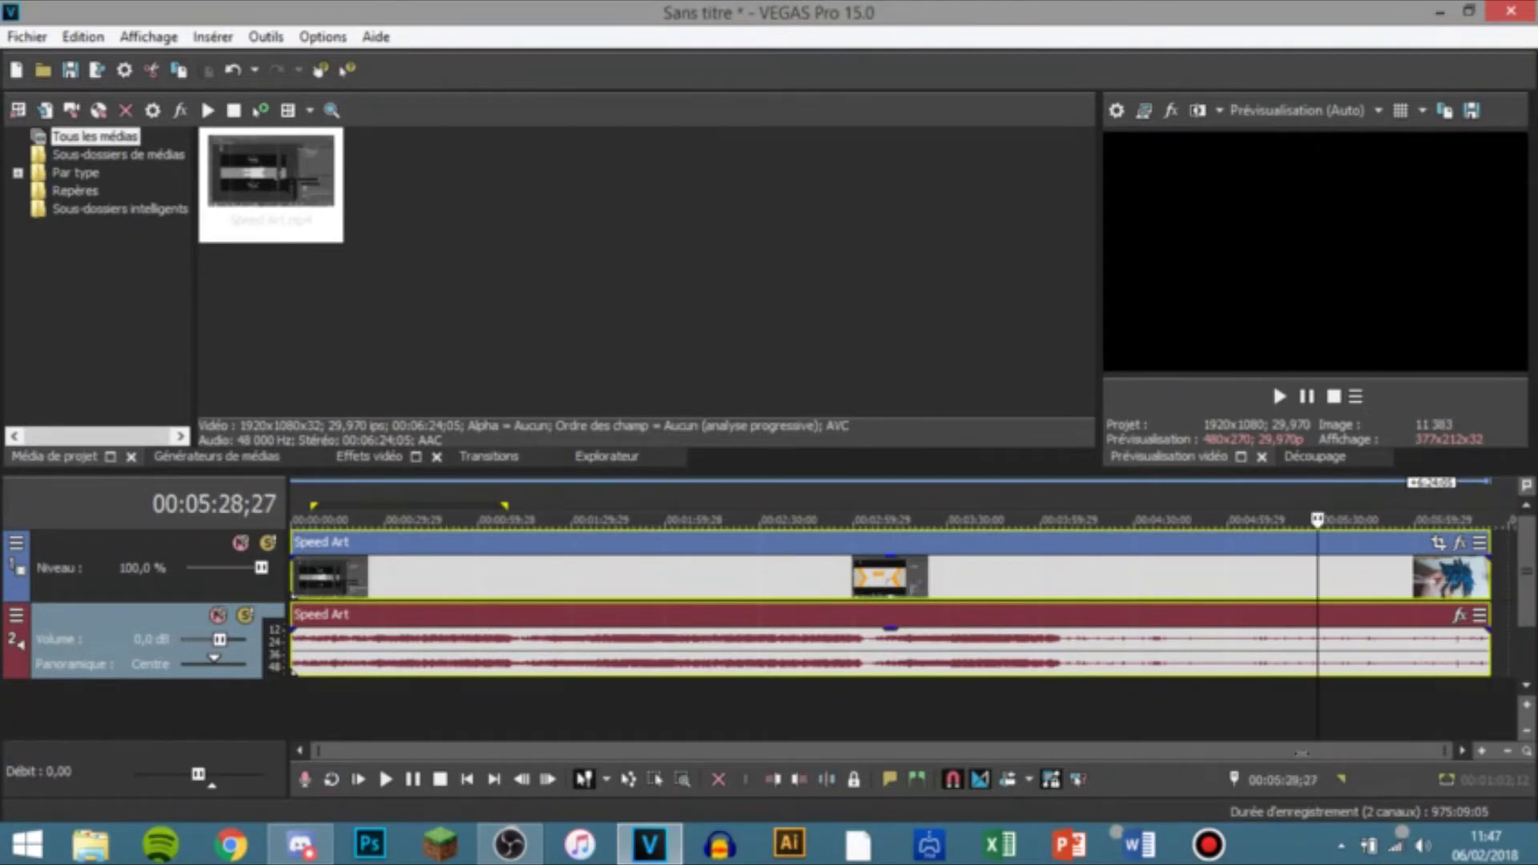
{"action": "left_click", "coordinate": [491, 577]}
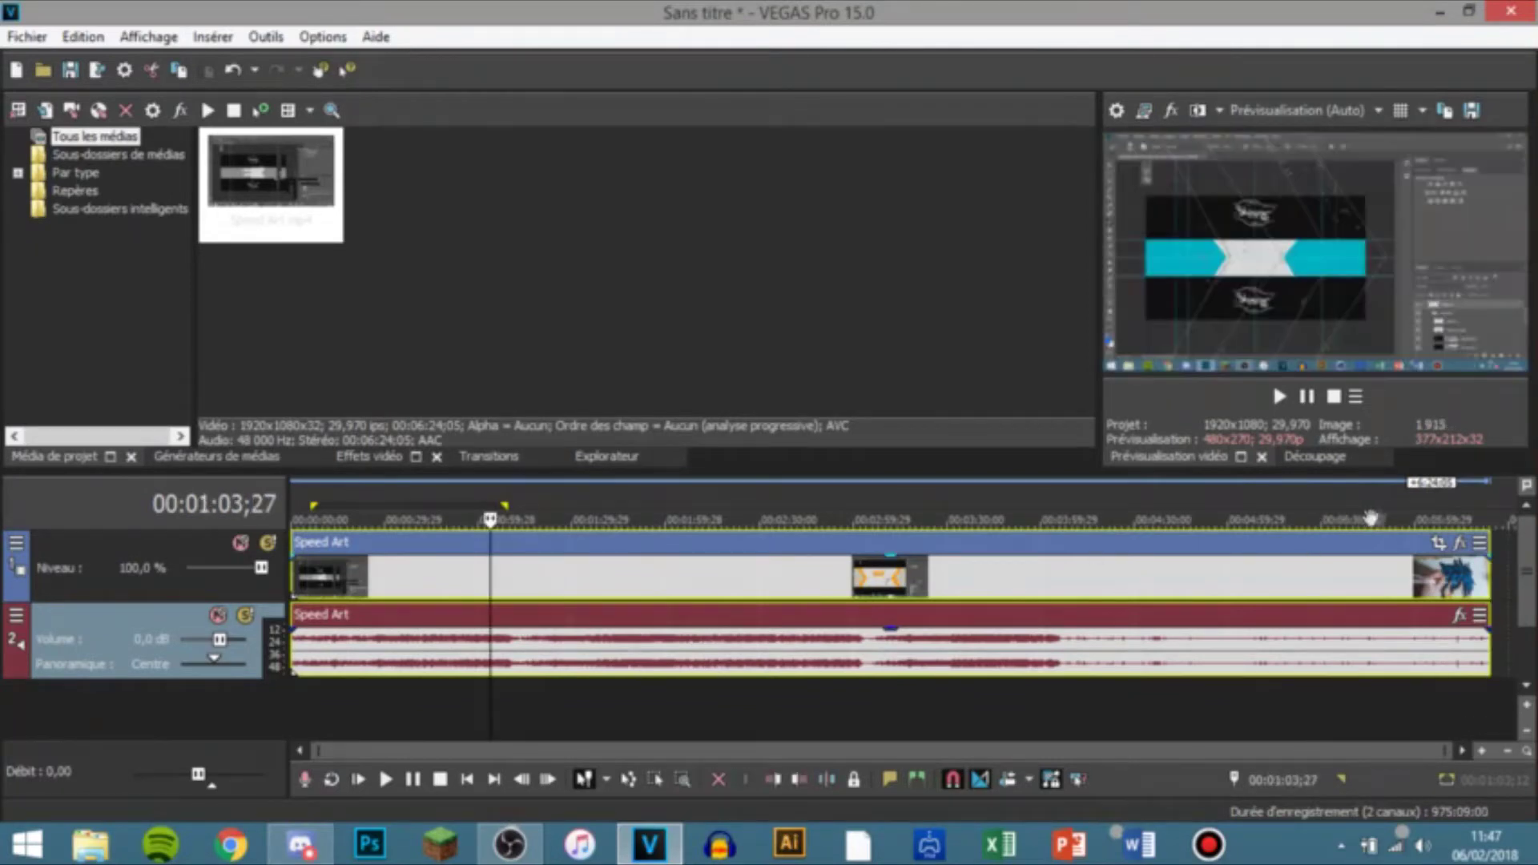
Step: Try enlarging the Speed Art clip's pan/crop frame to 2154.7 by 1231.8 at 00:01:03;27, and undo the change
{"action": "left_click", "coordinate": [1439, 543]}
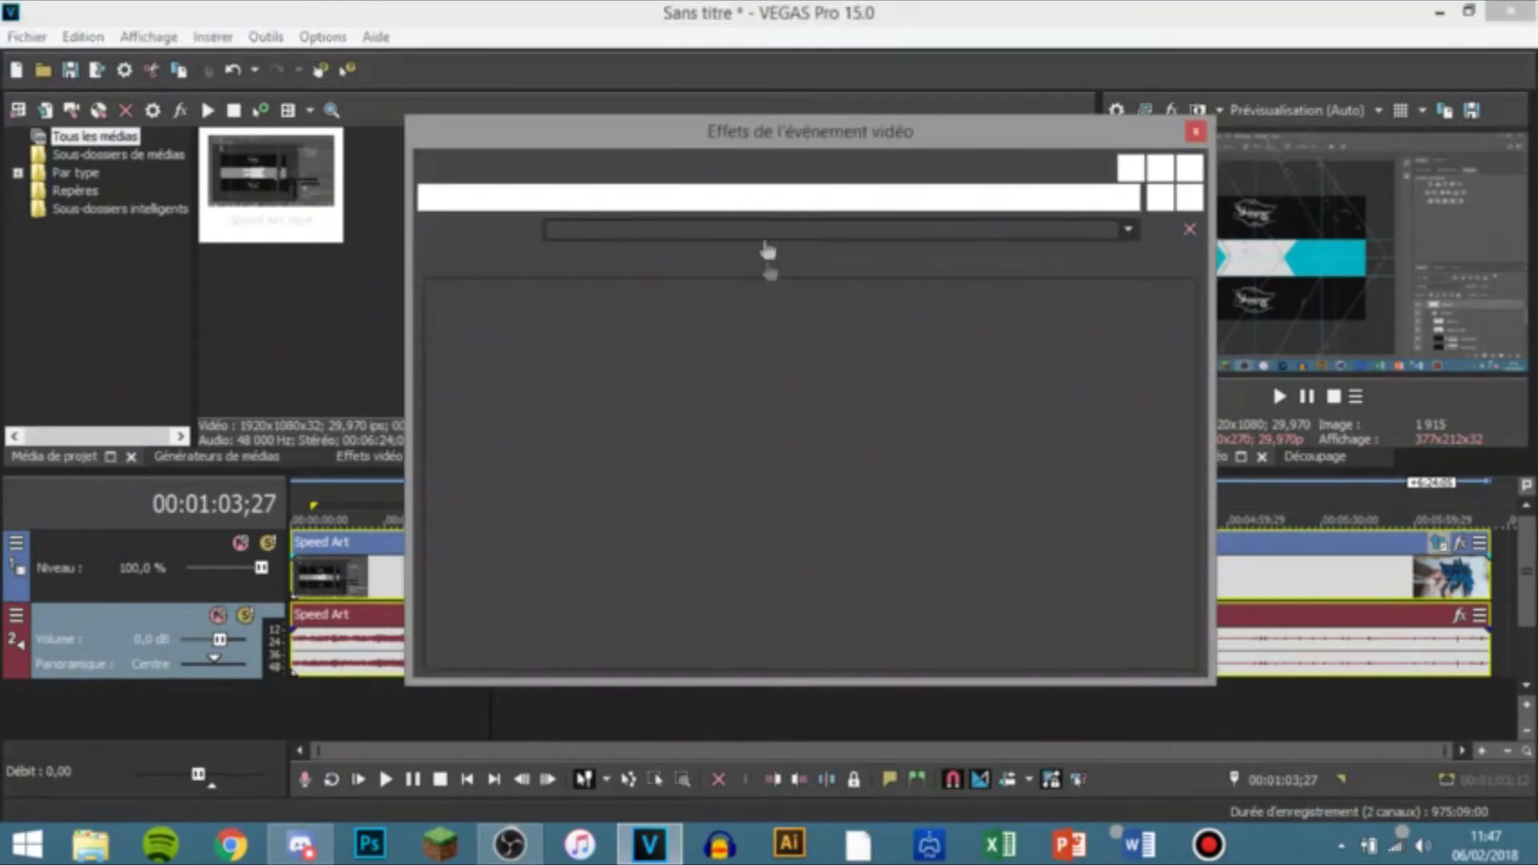
{"action": "left_click_drag", "start_coordinate": [703, 274], "coordinate": [645, 234]}
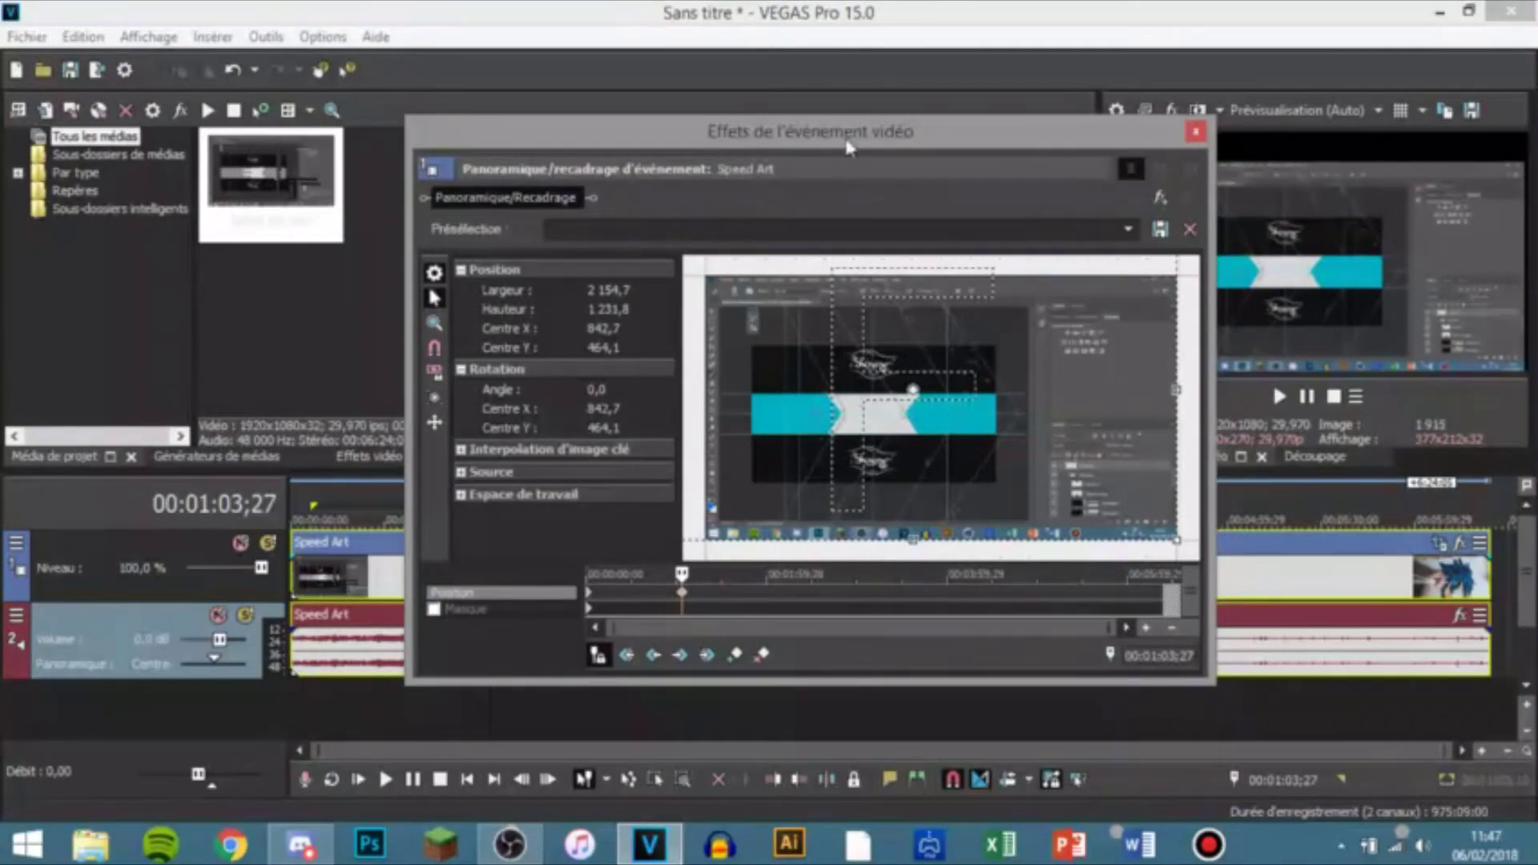
{"action": "left_click_drag", "start_coordinate": [846, 140], "coordinate": [348, 138]}
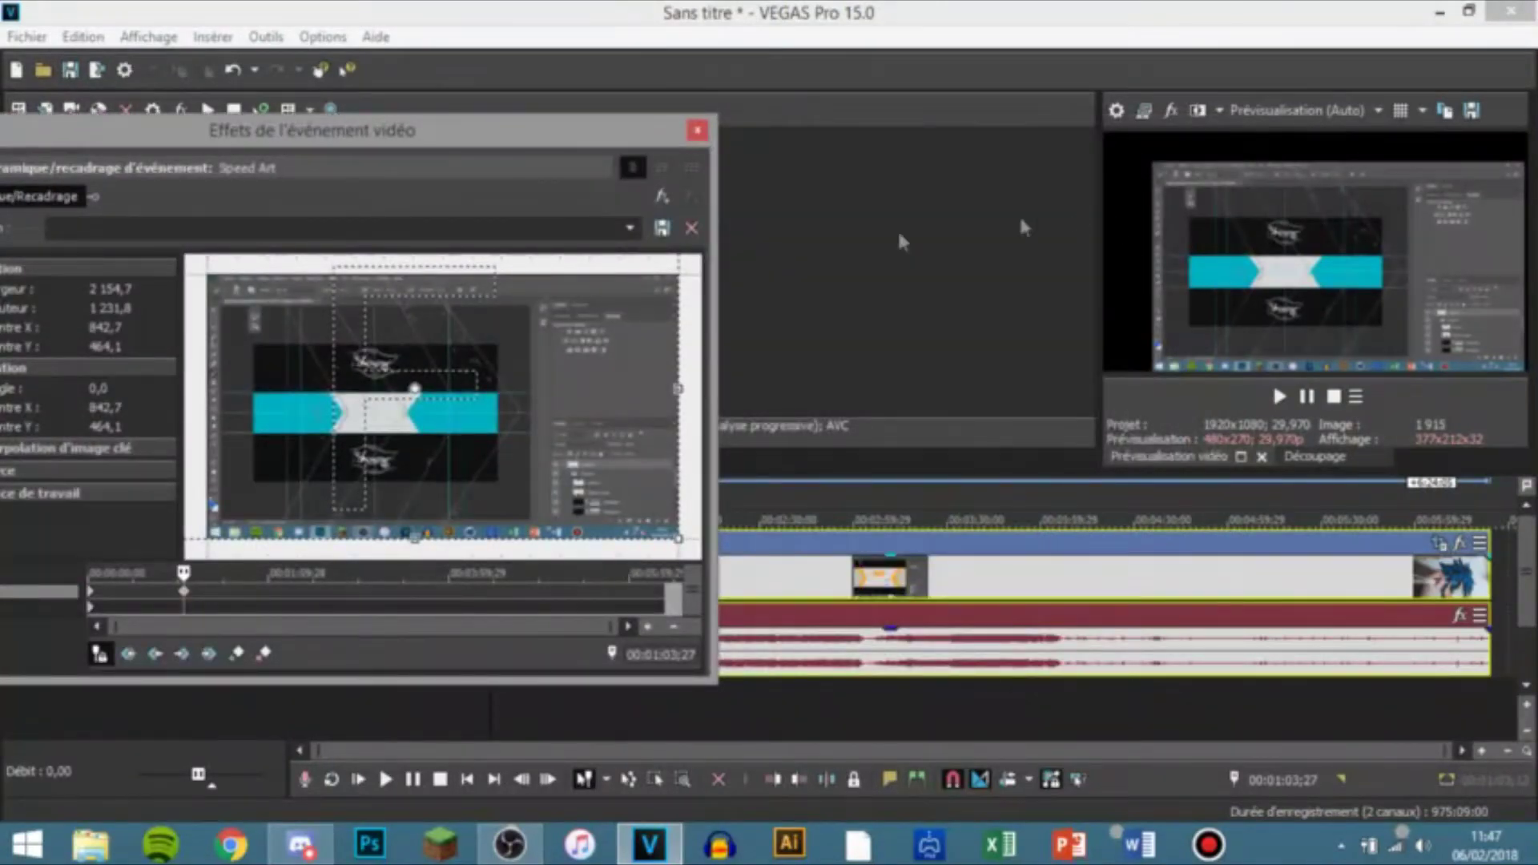
{"action": "left_click", "coordinate": [697, 130]}
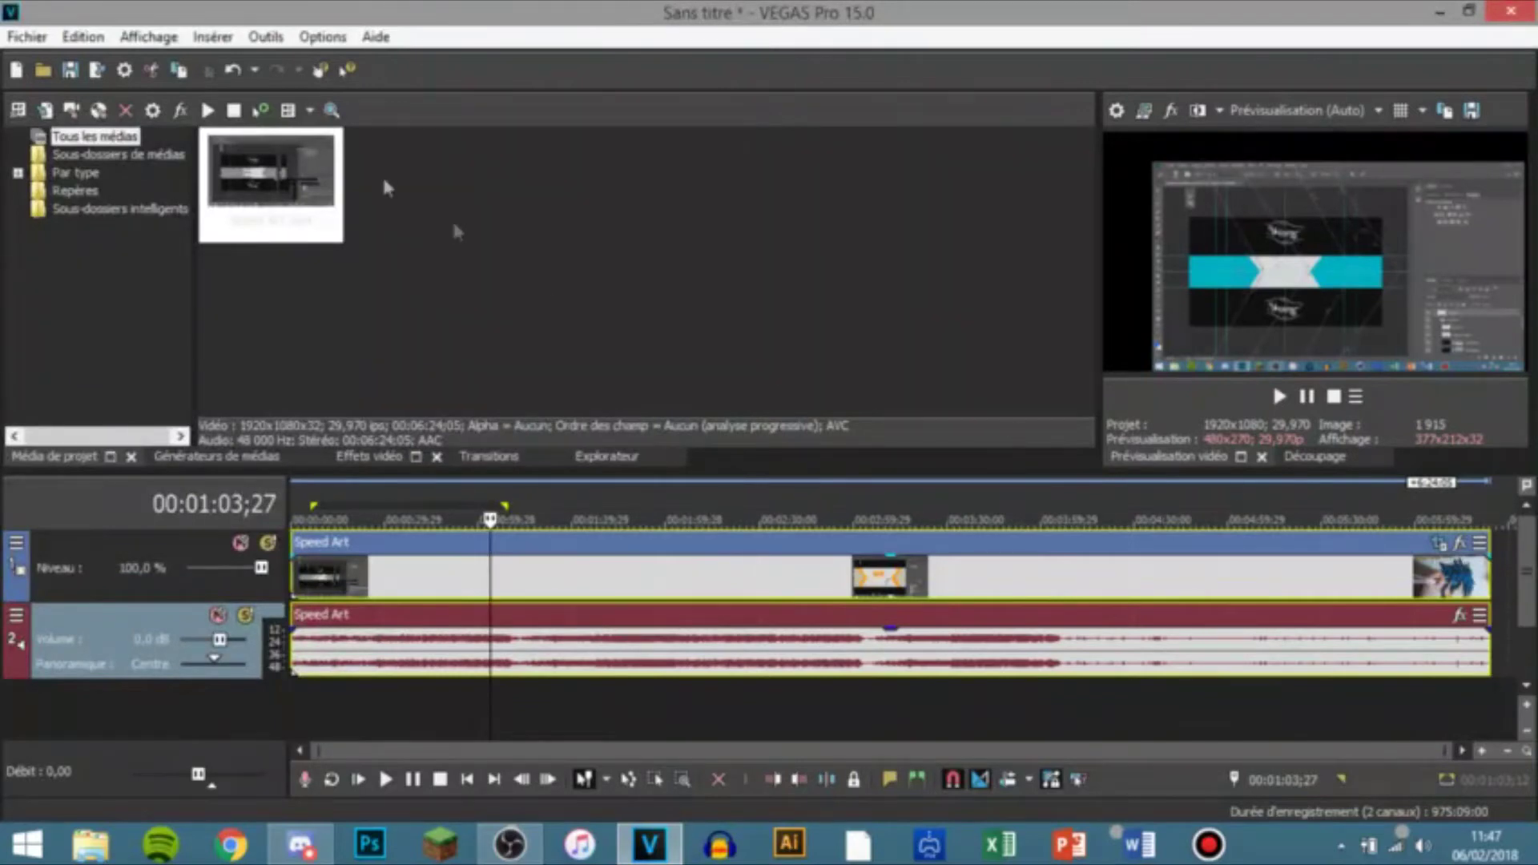
{"action": "left_click", "coordinate": [232, 70]}
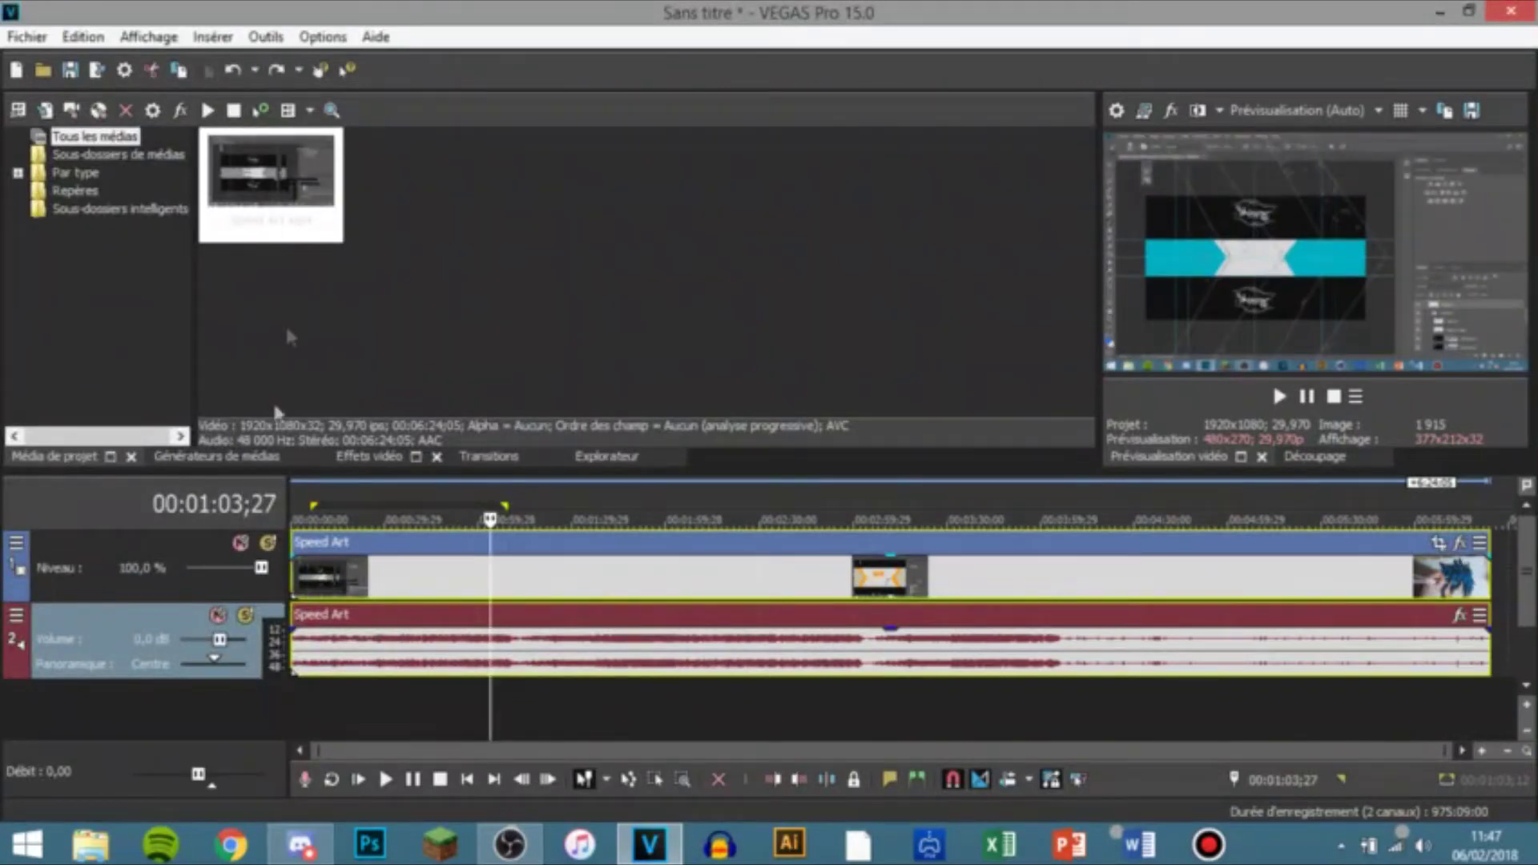
Step: Try trimming the end of the Speed Art clip from 00:01:03;06 onward, and undo the trim
{"action": "left_click", "coordinate": [488, 566]}
{"action": "left_click_drag", "start_coordinate": [668, 546], "coordinate": [539, 602]}
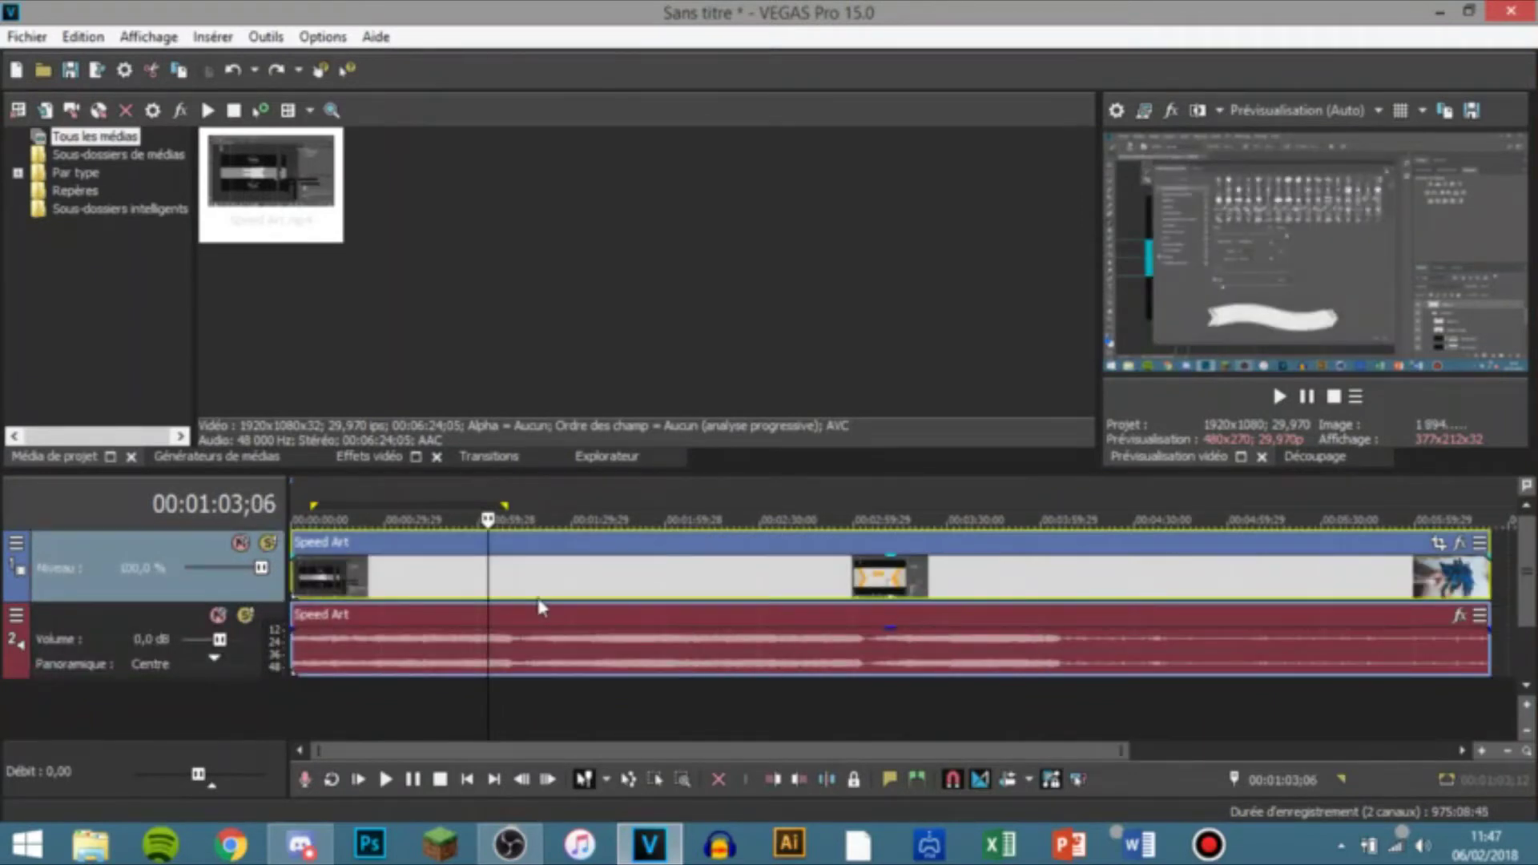
{"action": "left_click_drag", "start_coordinate": [388, 556], "coordinate": [319, 583]}
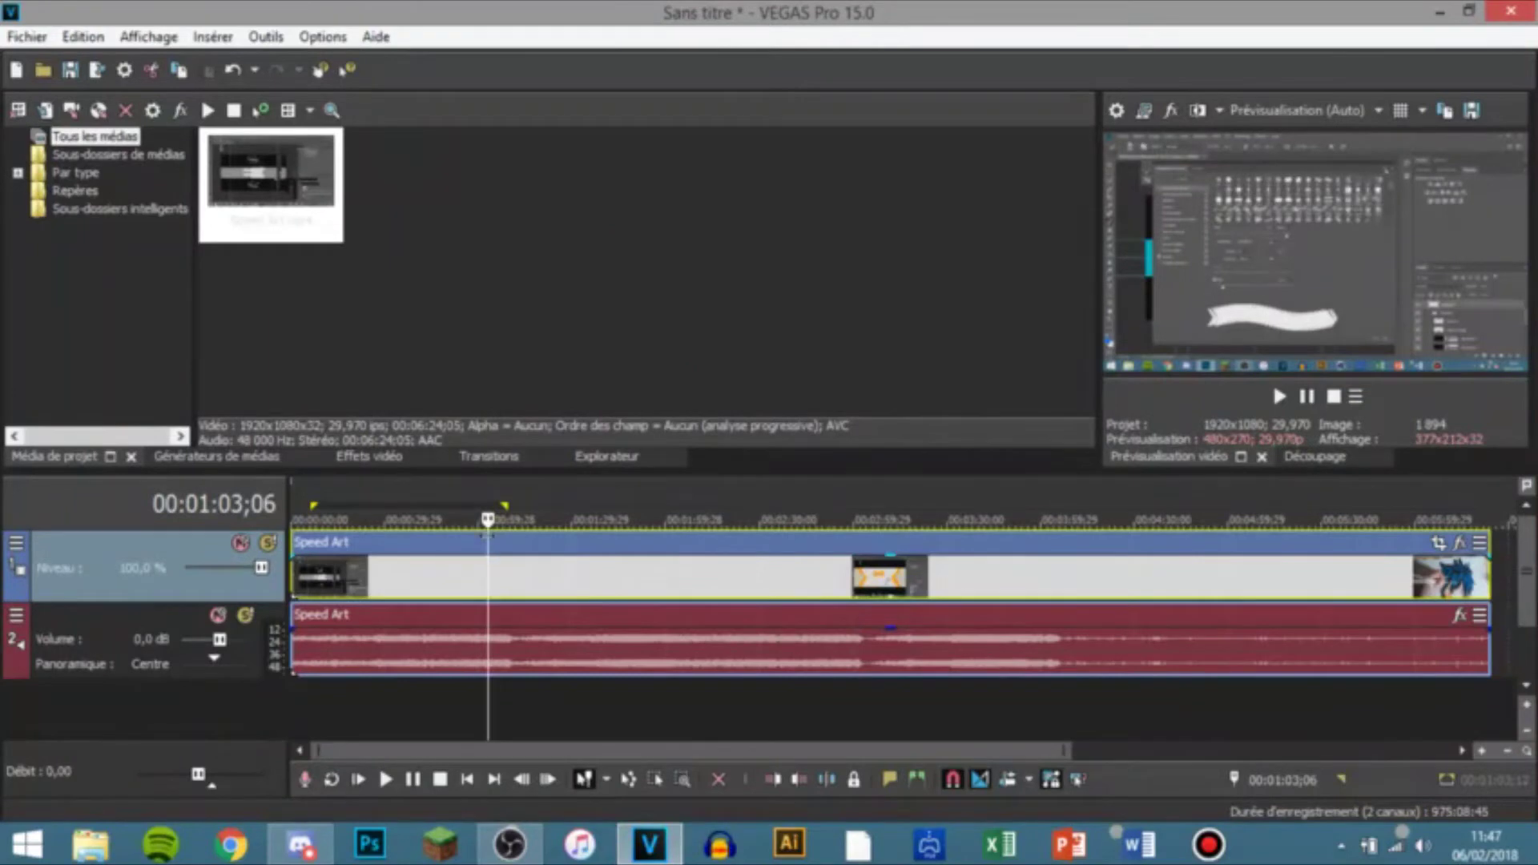
{"action": "right_click", "coordinate": [486, 576]}
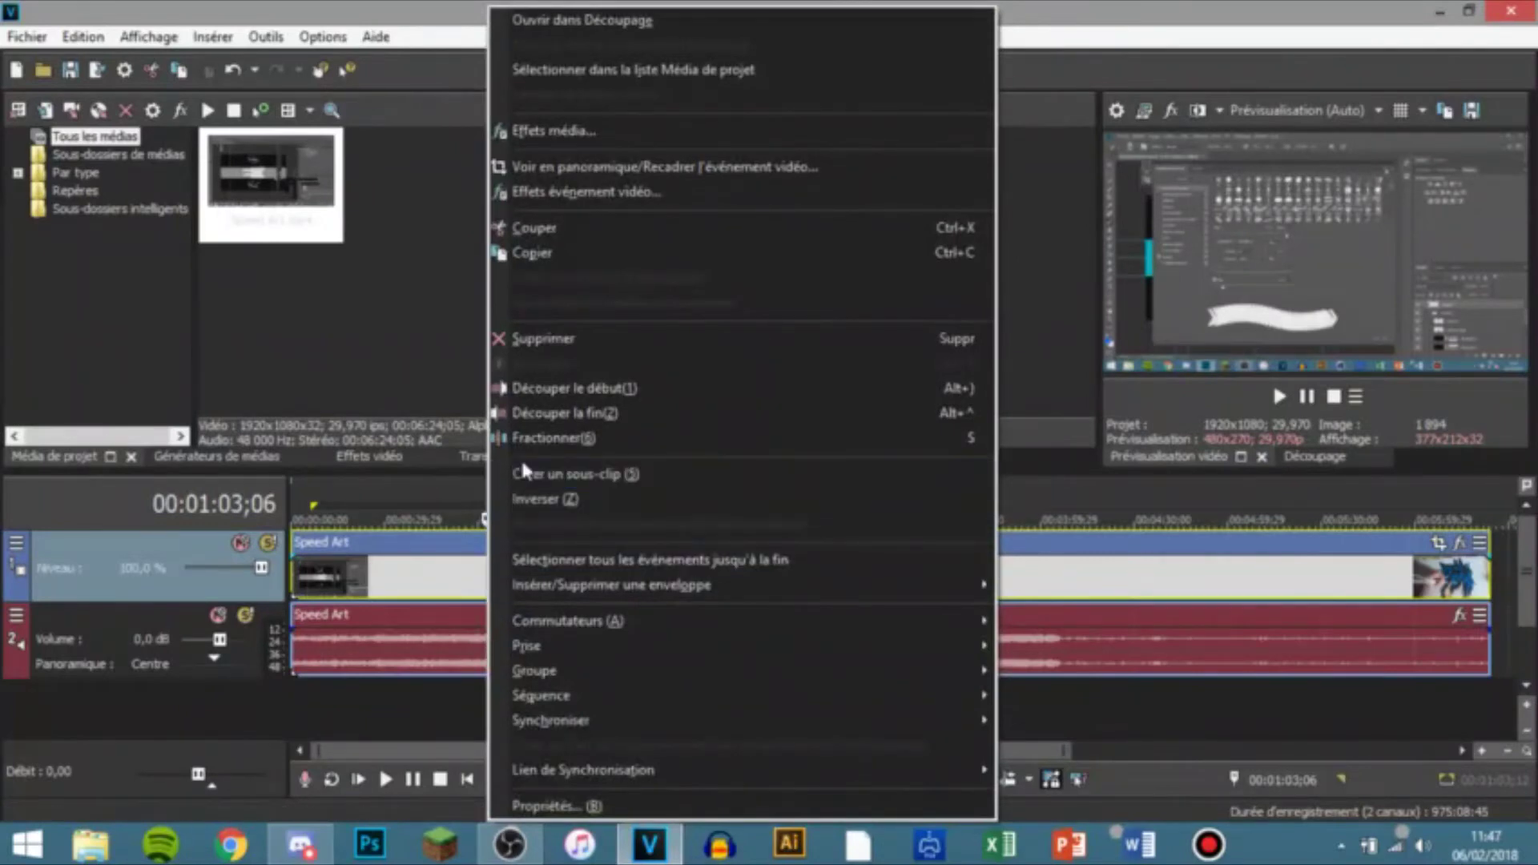
{"action": "left_click", "coordinate": [542, 412]}
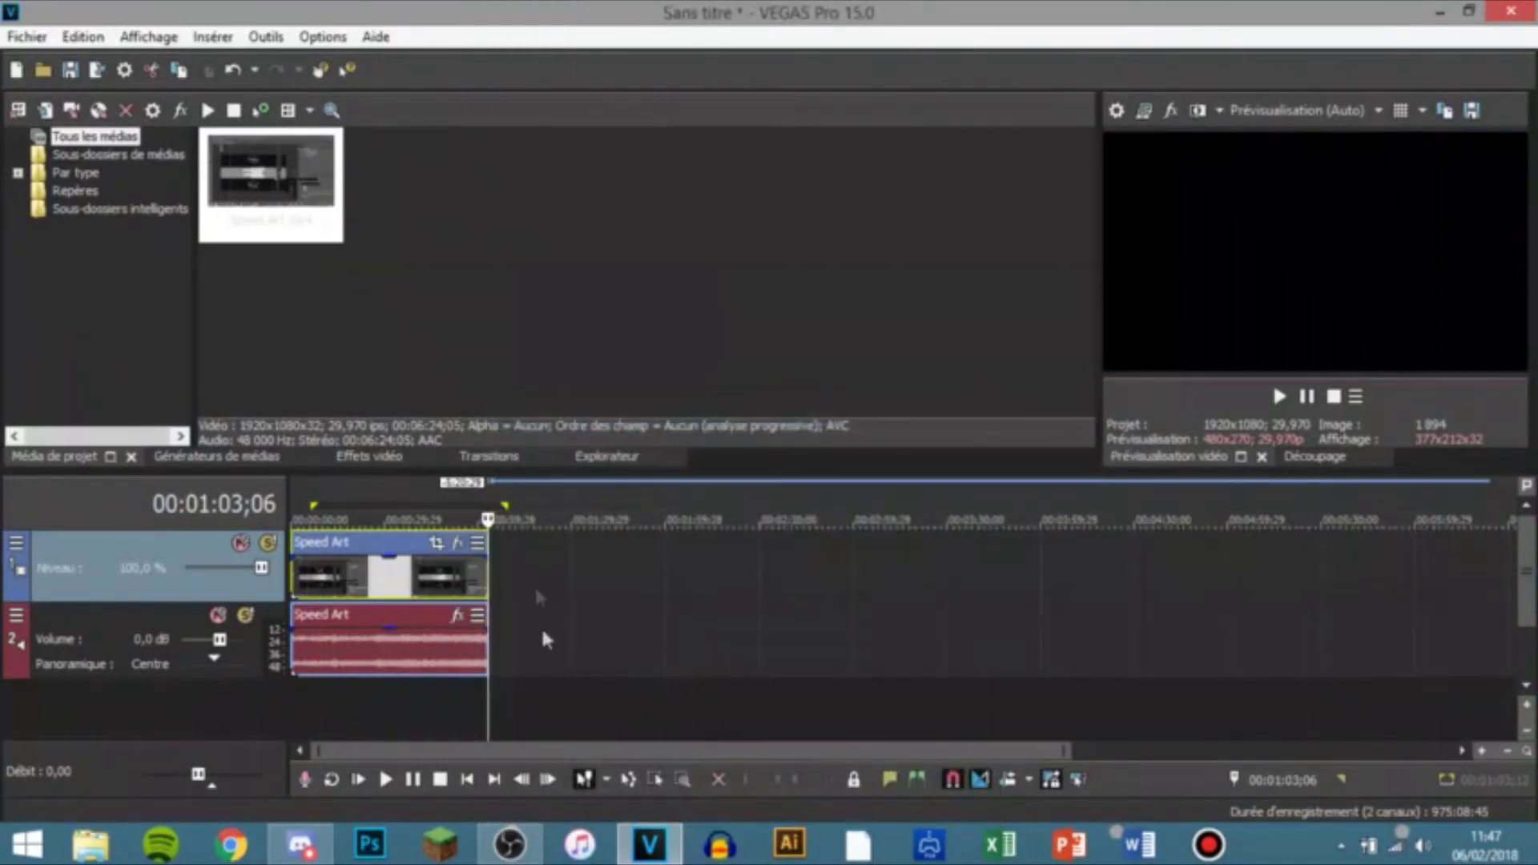
{"action": "left_click", "coordinate": [233, 70]}
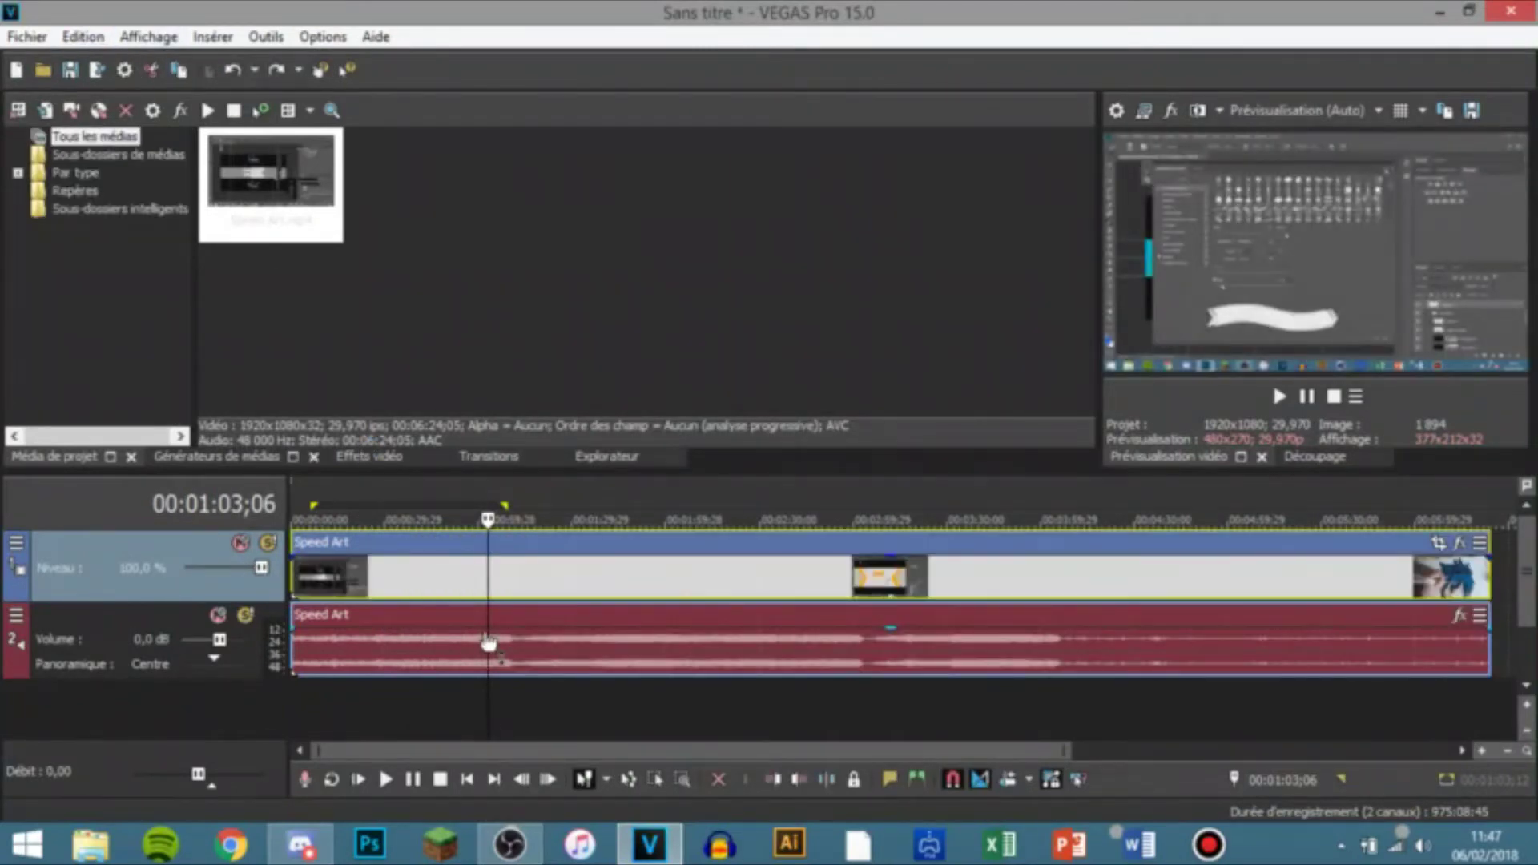
Step: Try trimming the start of the Speed Art clip up to 00:01:03;06, and undo the trim
{"action": "right_click", "coordinate": [488, 575]}
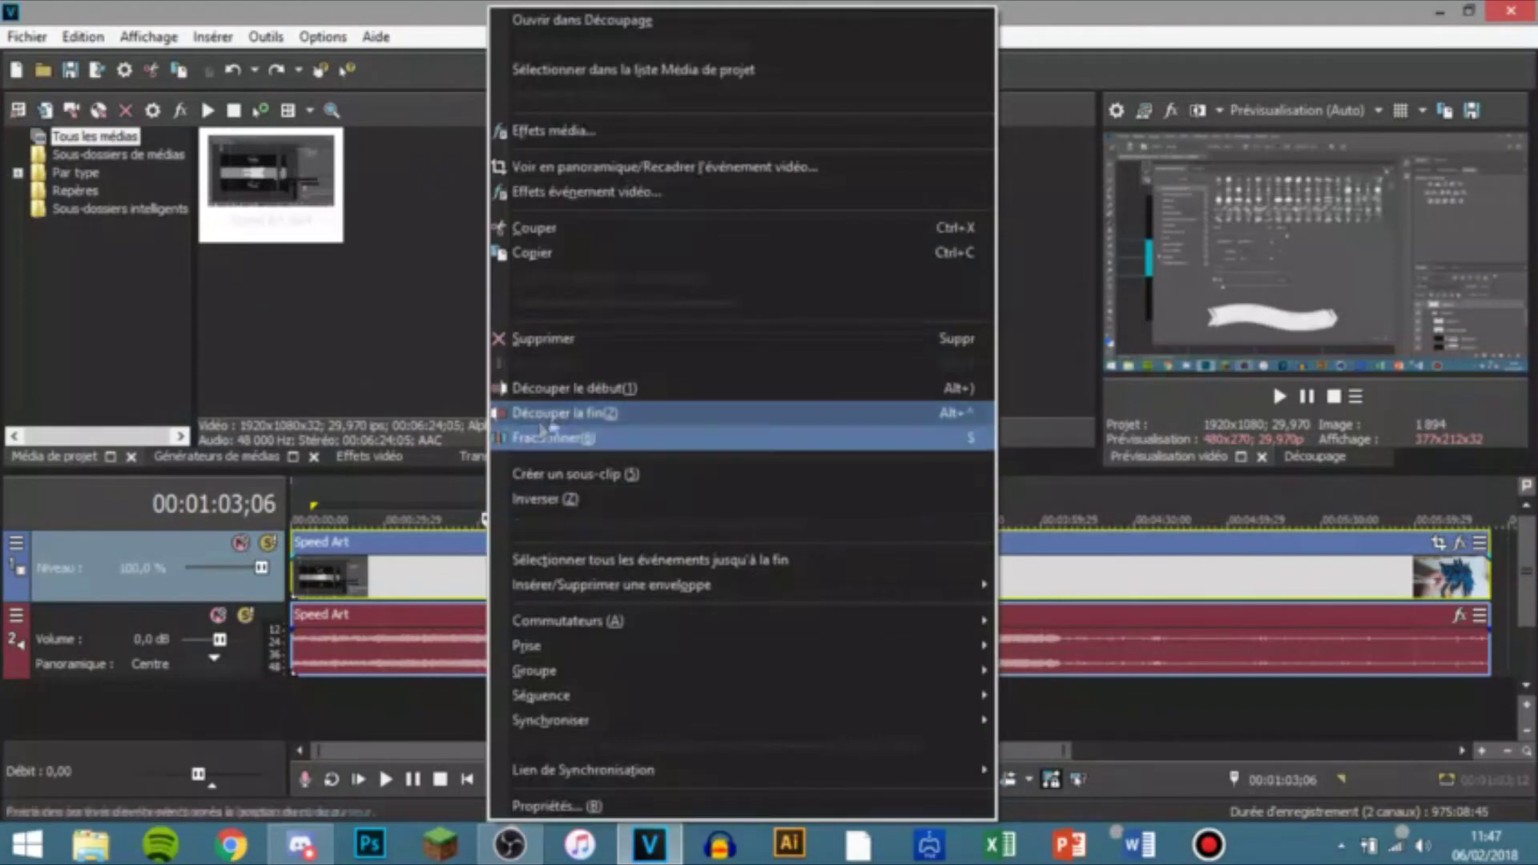
{"action": "left_click", "coordinate": [573, 388]}
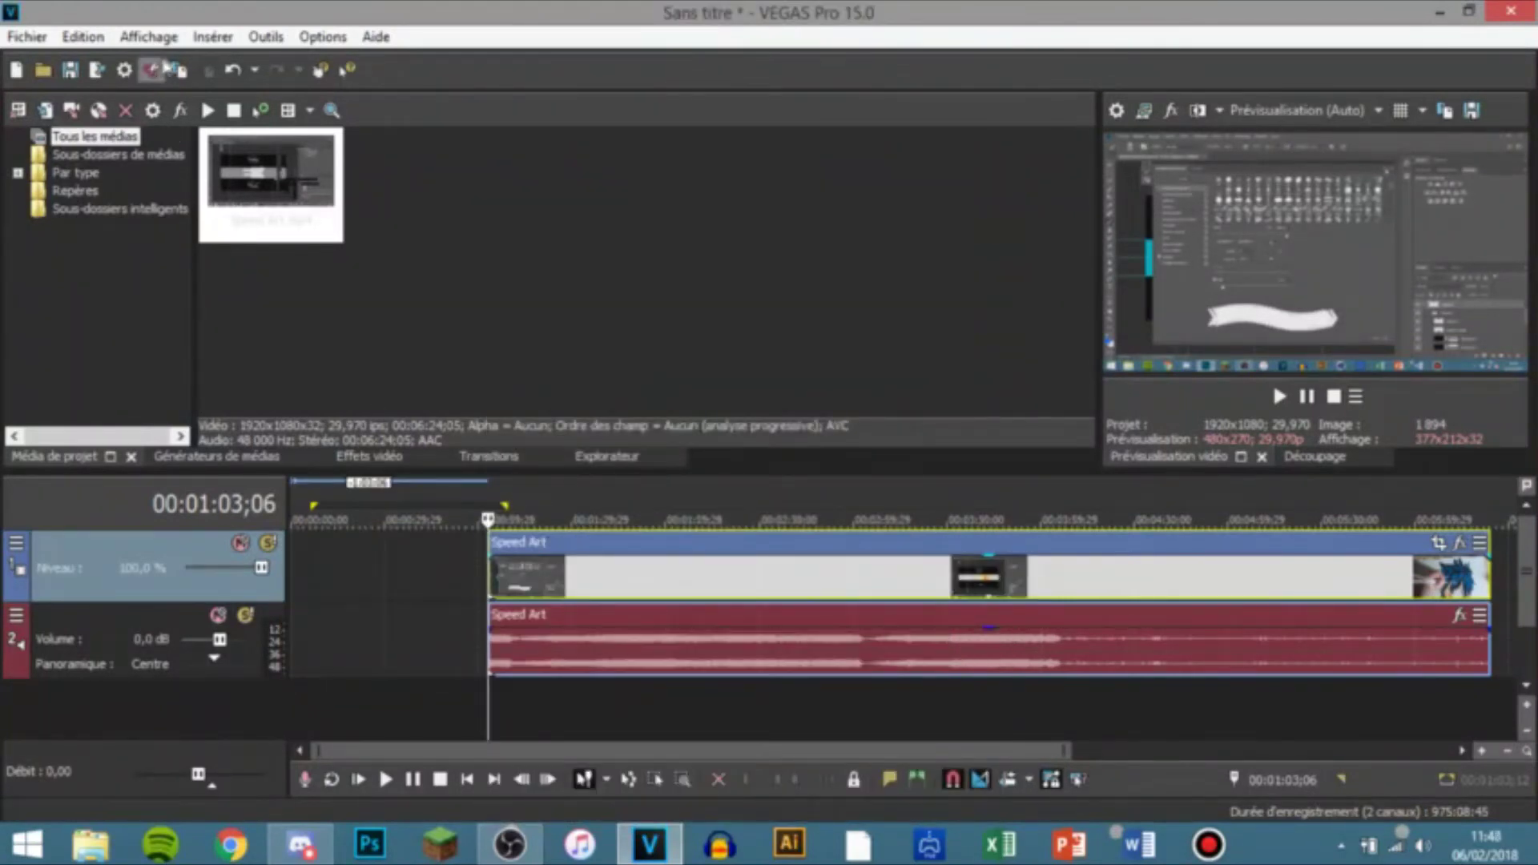
{"action": "left_click", "coordinate": [232, 71]}
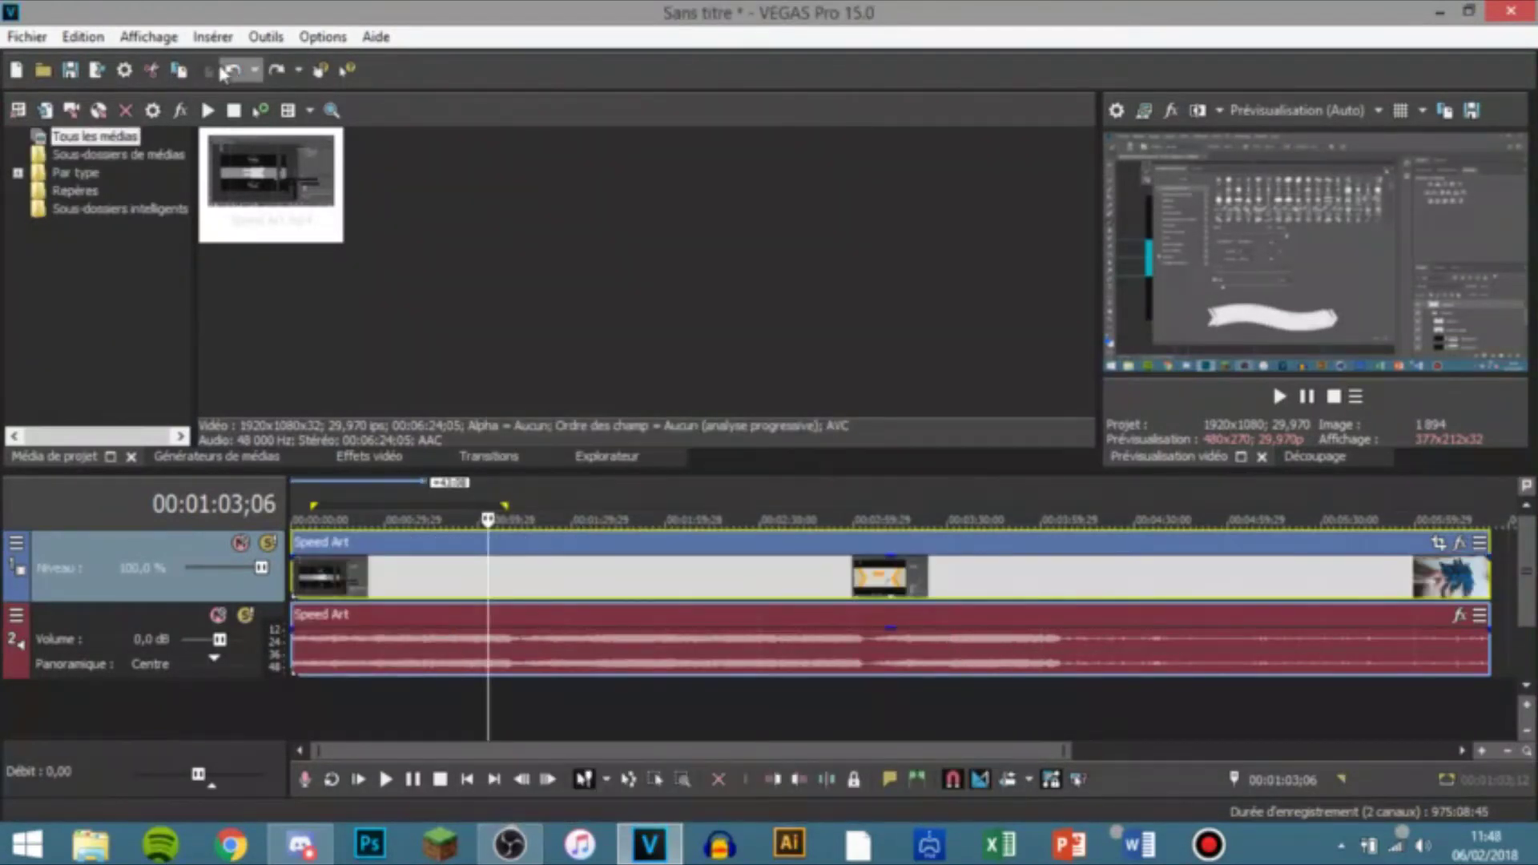
{"action": "left_click", "coordinate": [231, 72]}
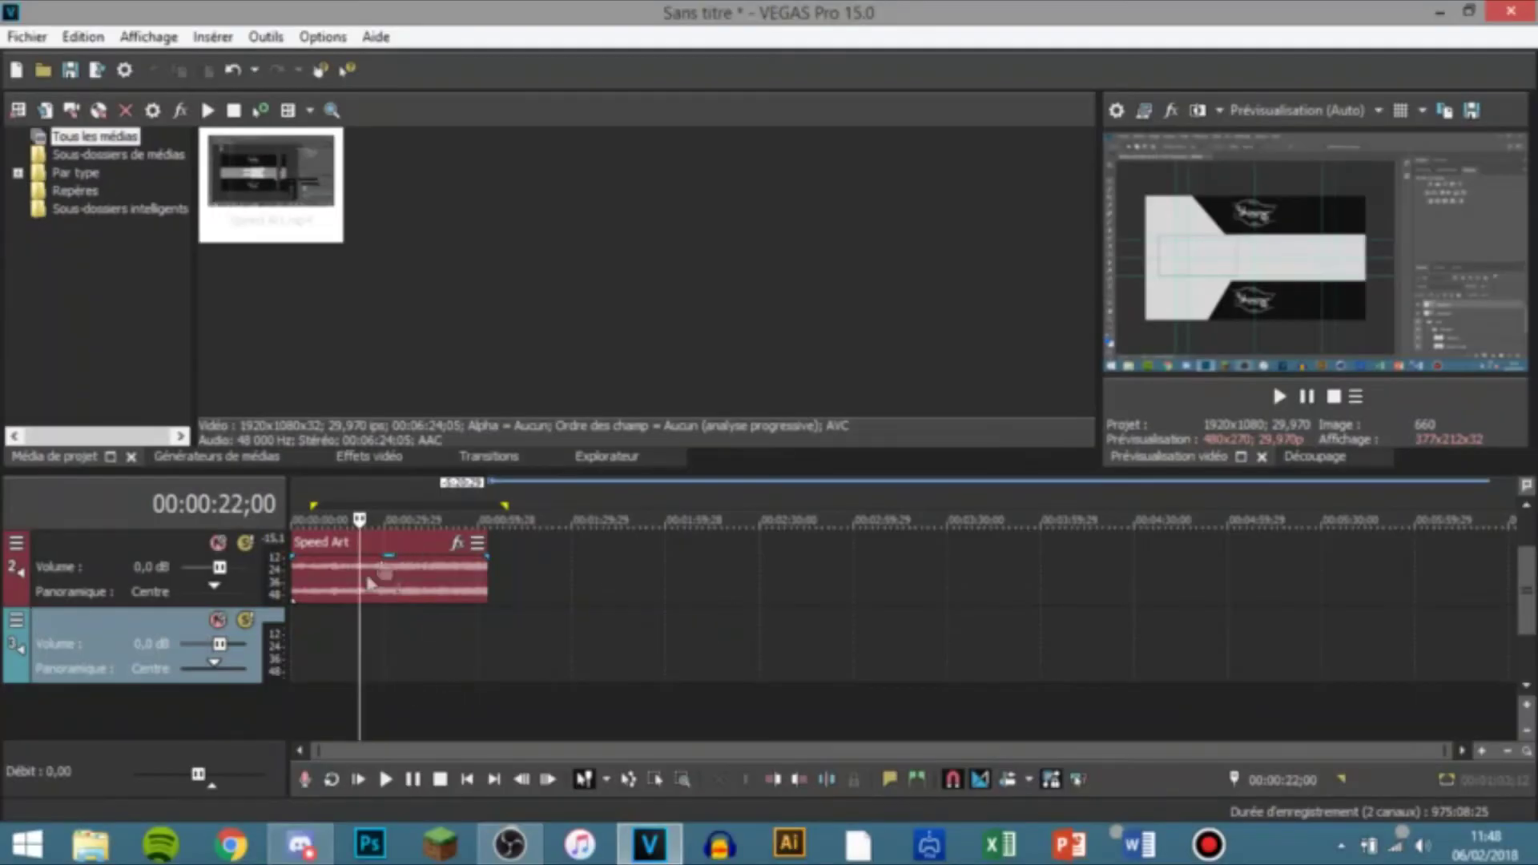
Step: Insert an empty video track above the Speed Art tracks and place the playhead at 00:00:18;09
{"action": "right_click", "coordinate": [477, 702]}
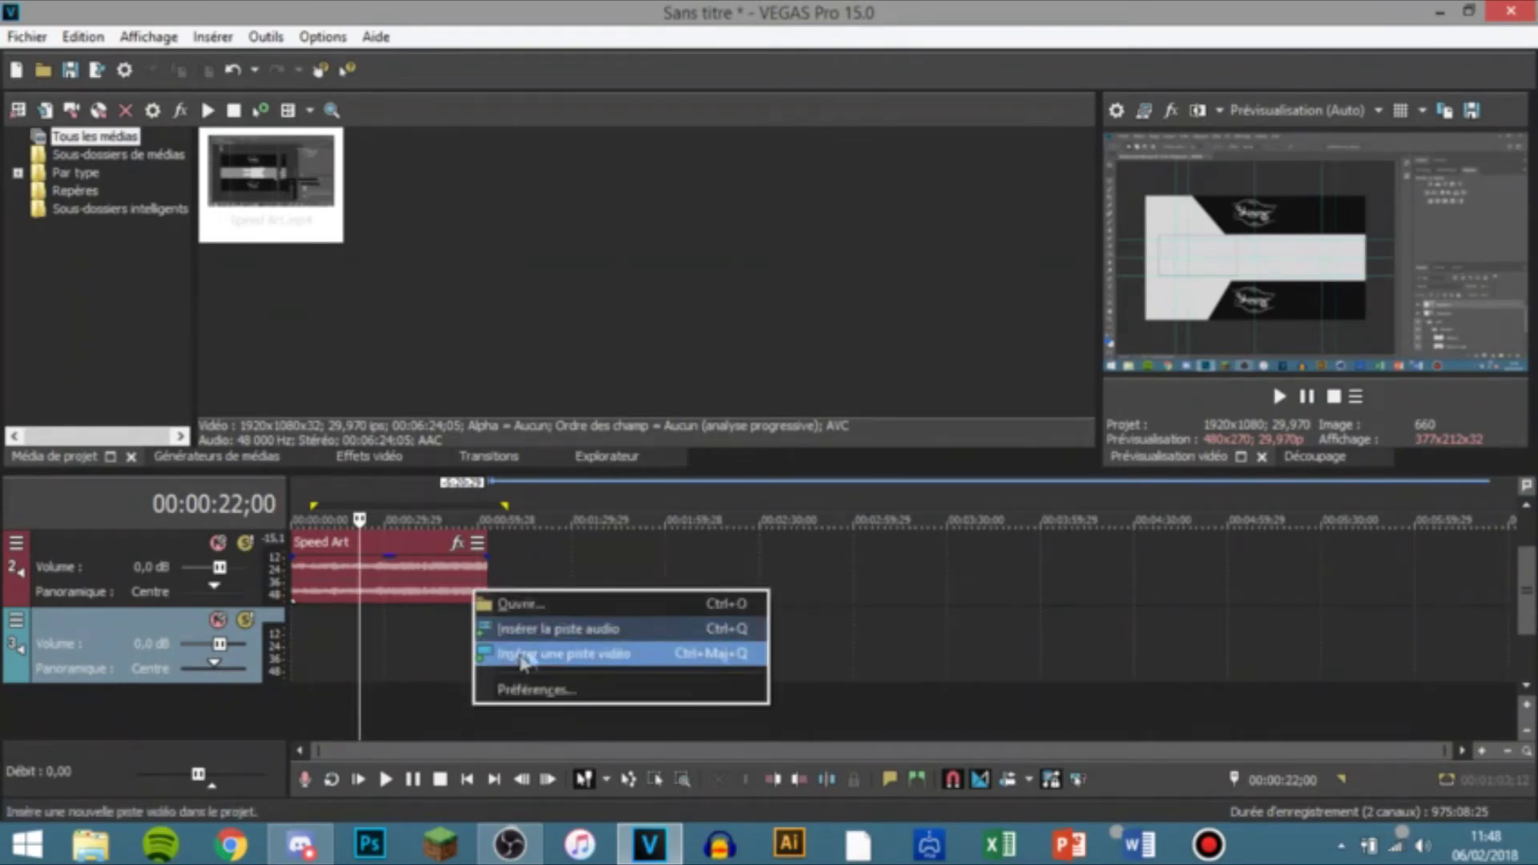
{"action": "left_click", "coordinate": [451, 695]}
{"action": "scroll", "coordinate": [451, 703], "scroll_direction": "up", "scroll_amount": 3}
{"action": "right_click", "coordinate": [721, 713]}
{"action": "left_click", "coordinate": [801, 663]}
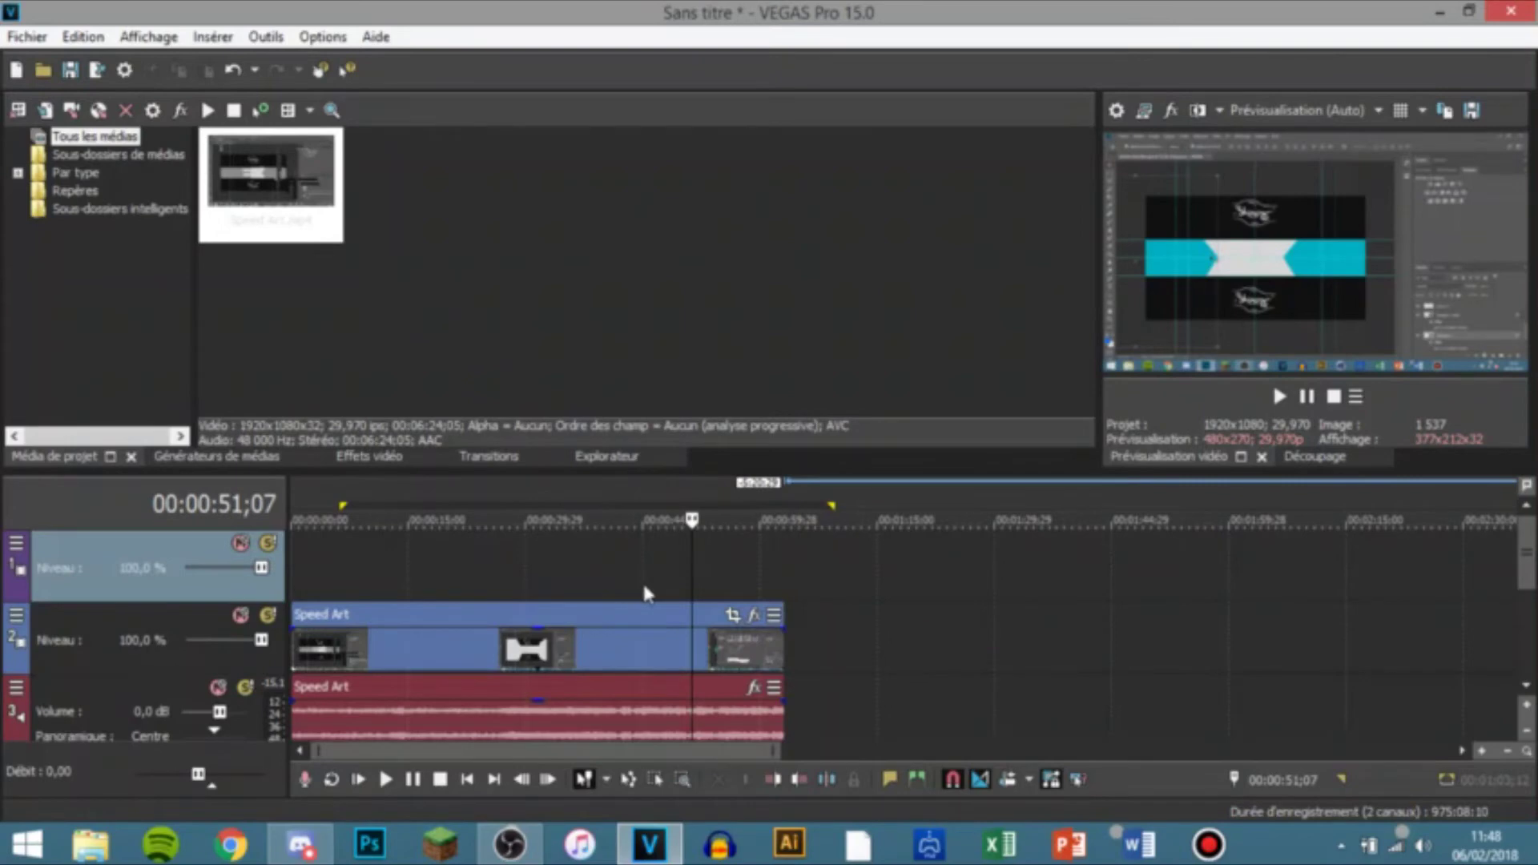
{"action": "scroll", "coordinate": [1532, 582], "scroll_direction": "down", "scroll_amount": 2}
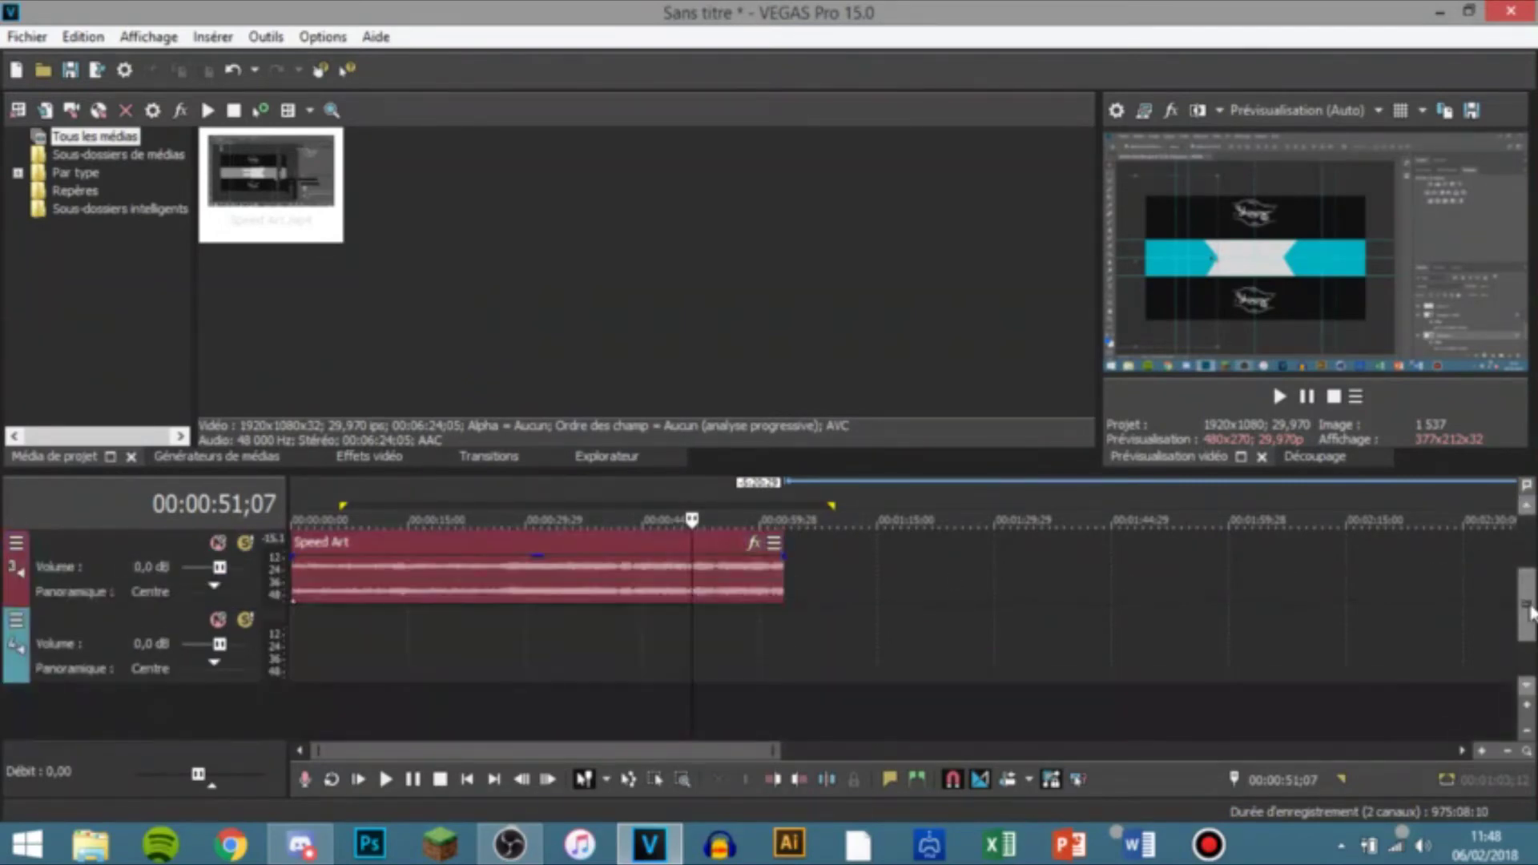
{"action": "scroll", "coordinate": [1533, 577], "scroll_direction": "up", "scroll_amount": 2}
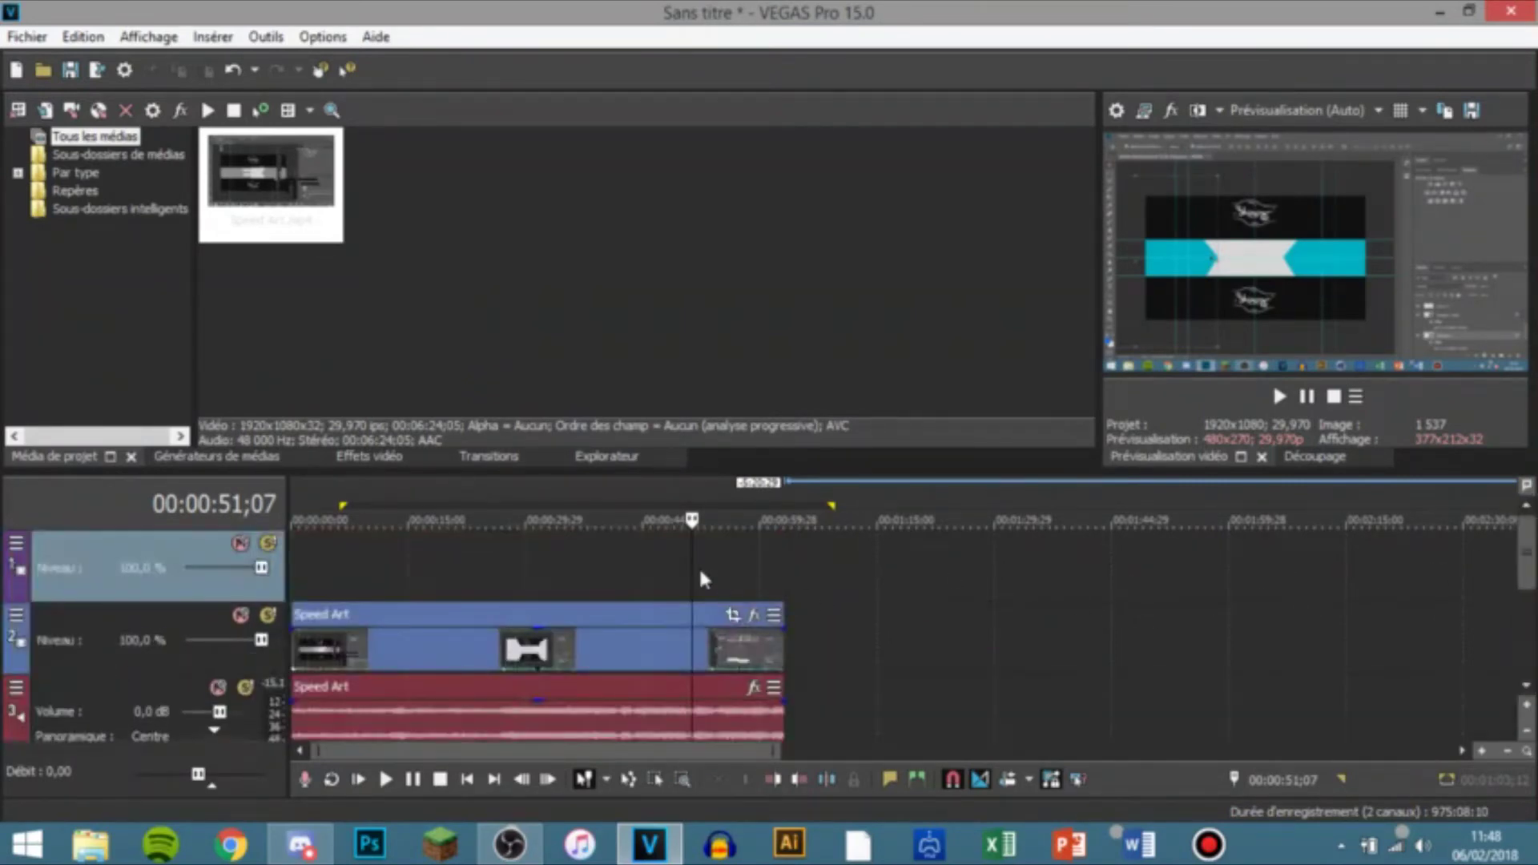
{"action": "left_click_drag", "start_coordinate": [690, 562], "coordinate": [435, 562]}
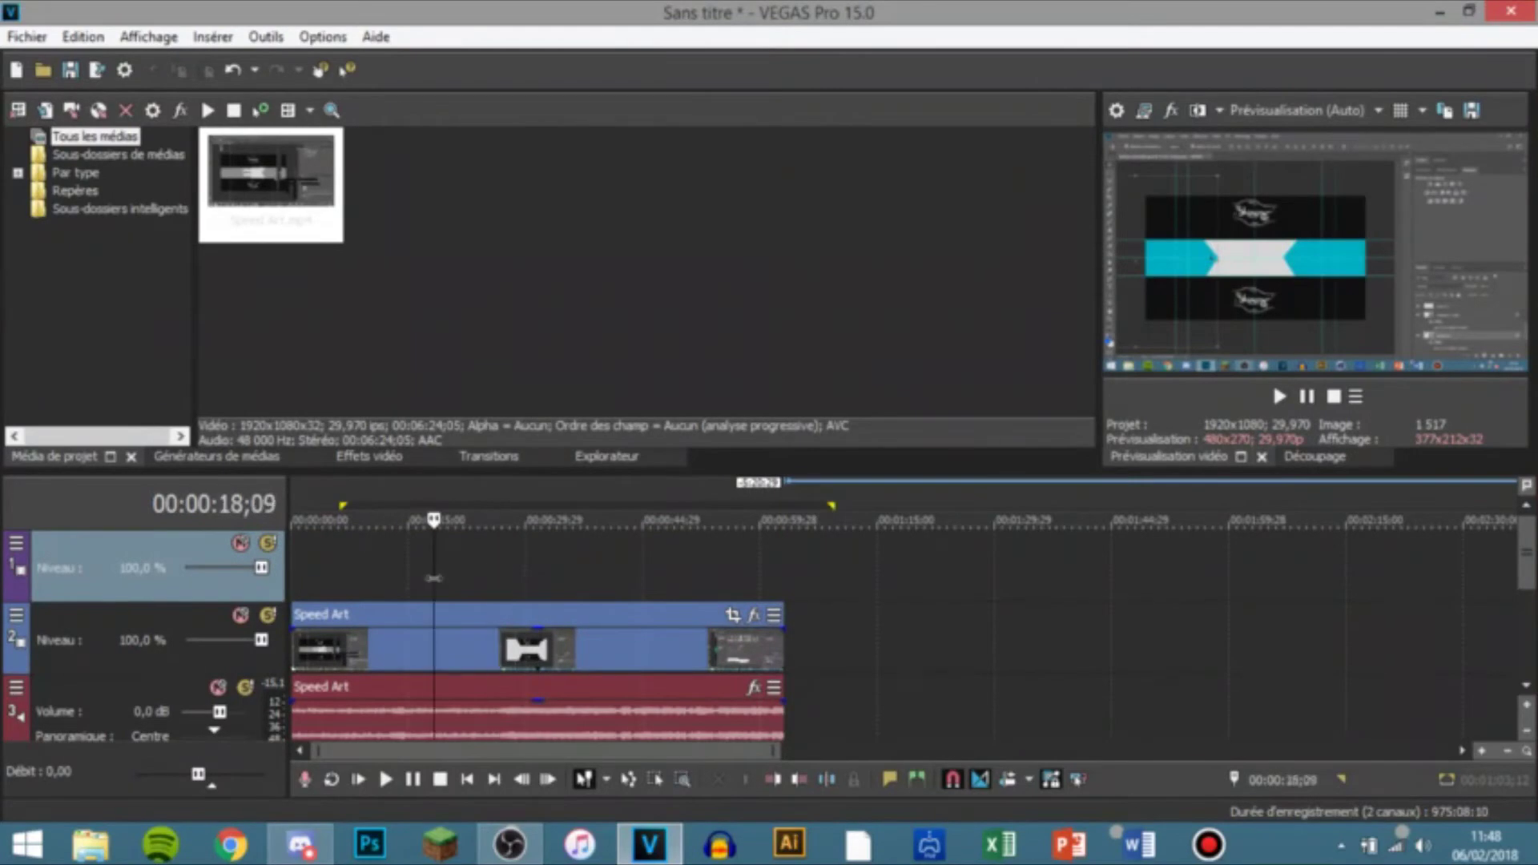
Step: Browse the OFX video effects available for the Speed Art clip and close the effect windows without adding one
{"action": "left_click", "coordinate": [753, 617]}
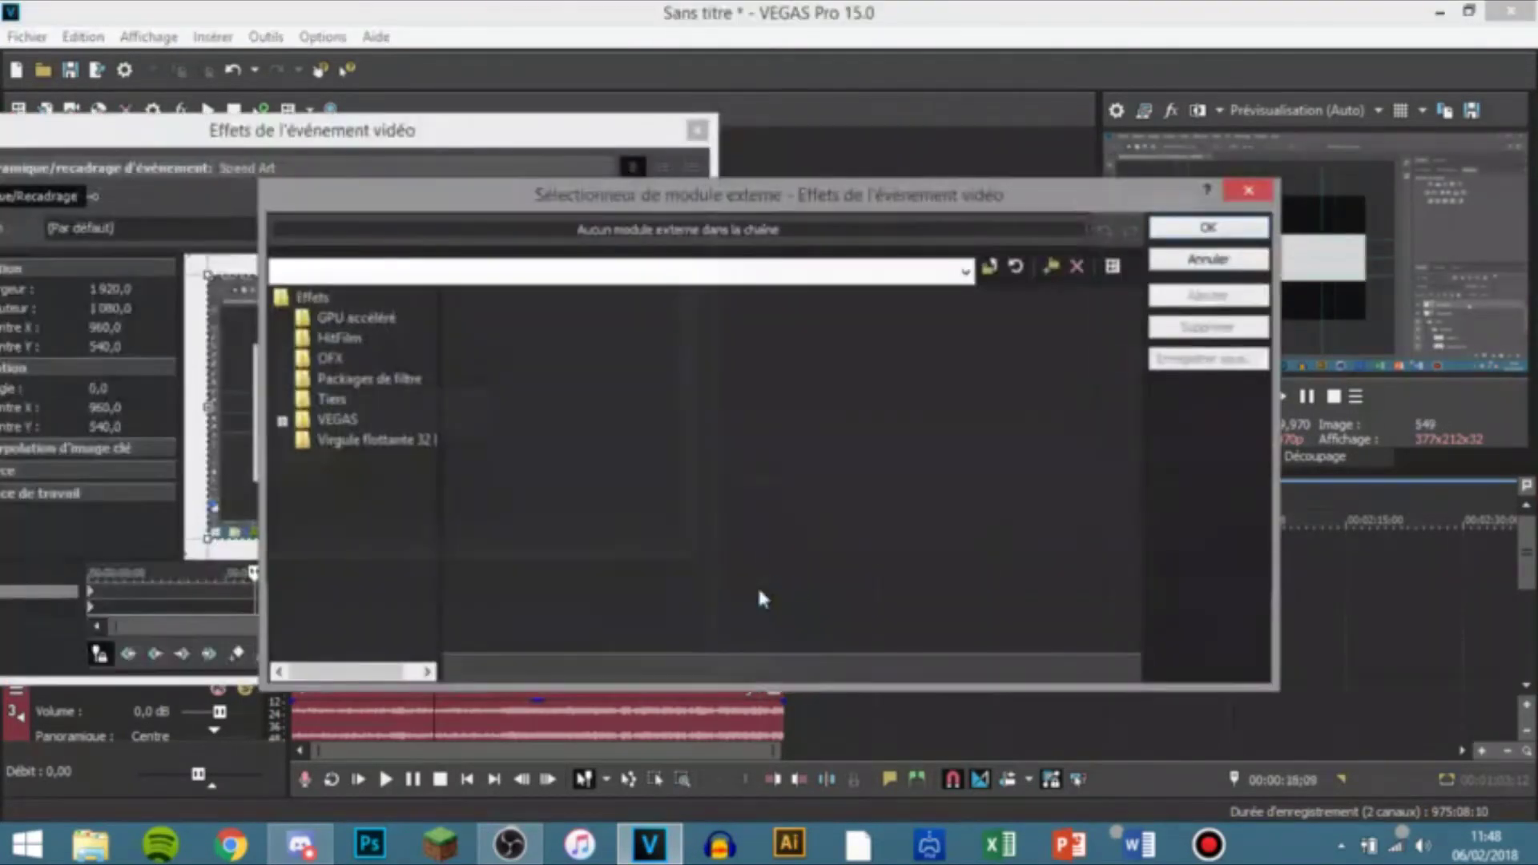
{"action": "left_click_drag", "start_coordinate": [825, 207], "coordinate": [703, 173]}
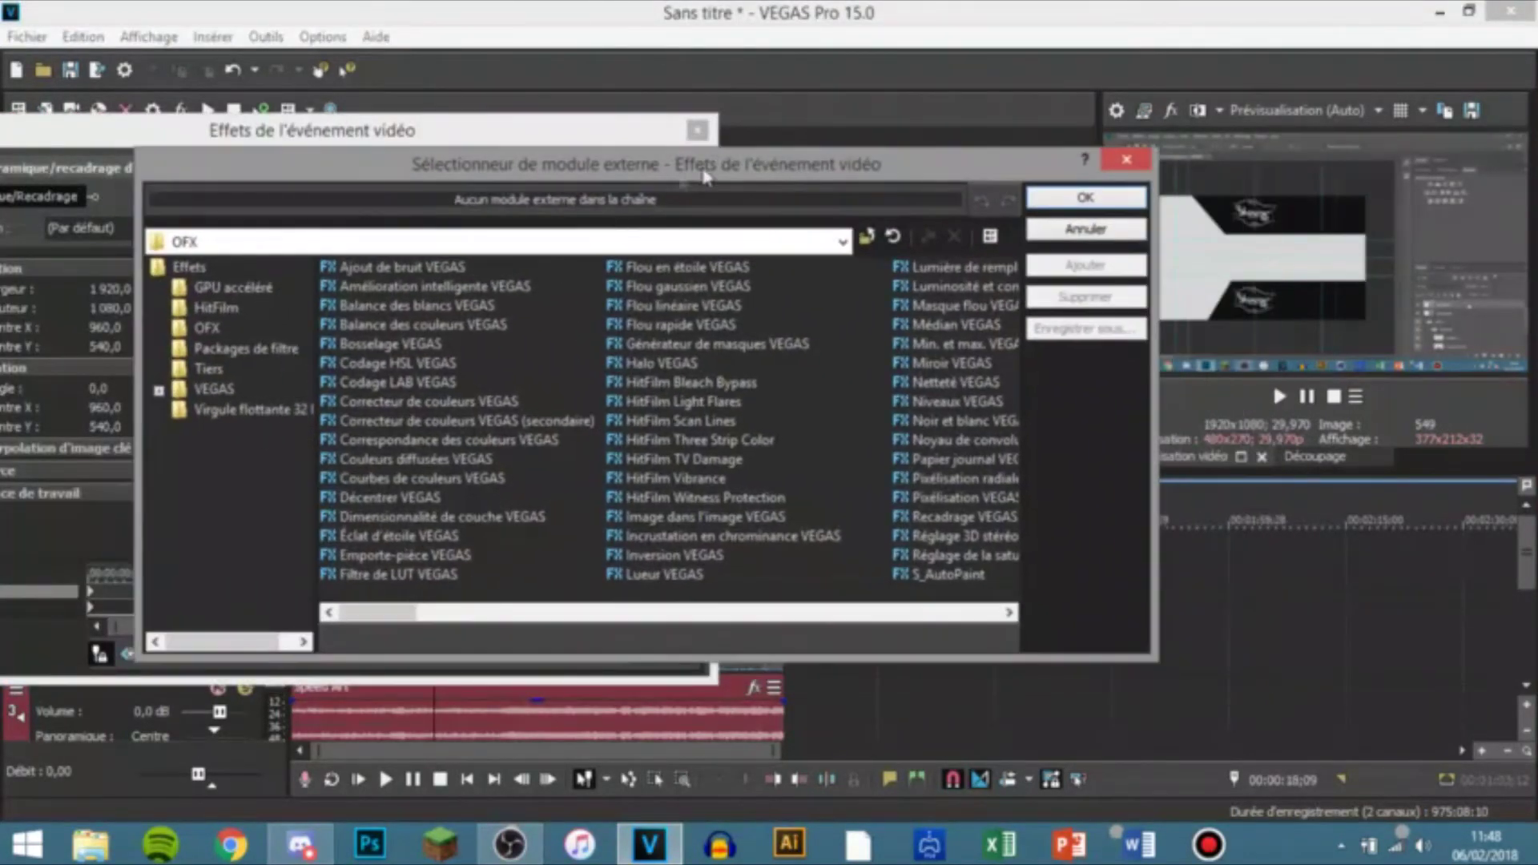
{"action": "left_click_drag", "start_coordinate": [379, 617], "coordinate": [842, 633]}
{"action": "scroll", "coordinate": [841, 633], "scroll_direction": "up", "scroll_amount": 5}
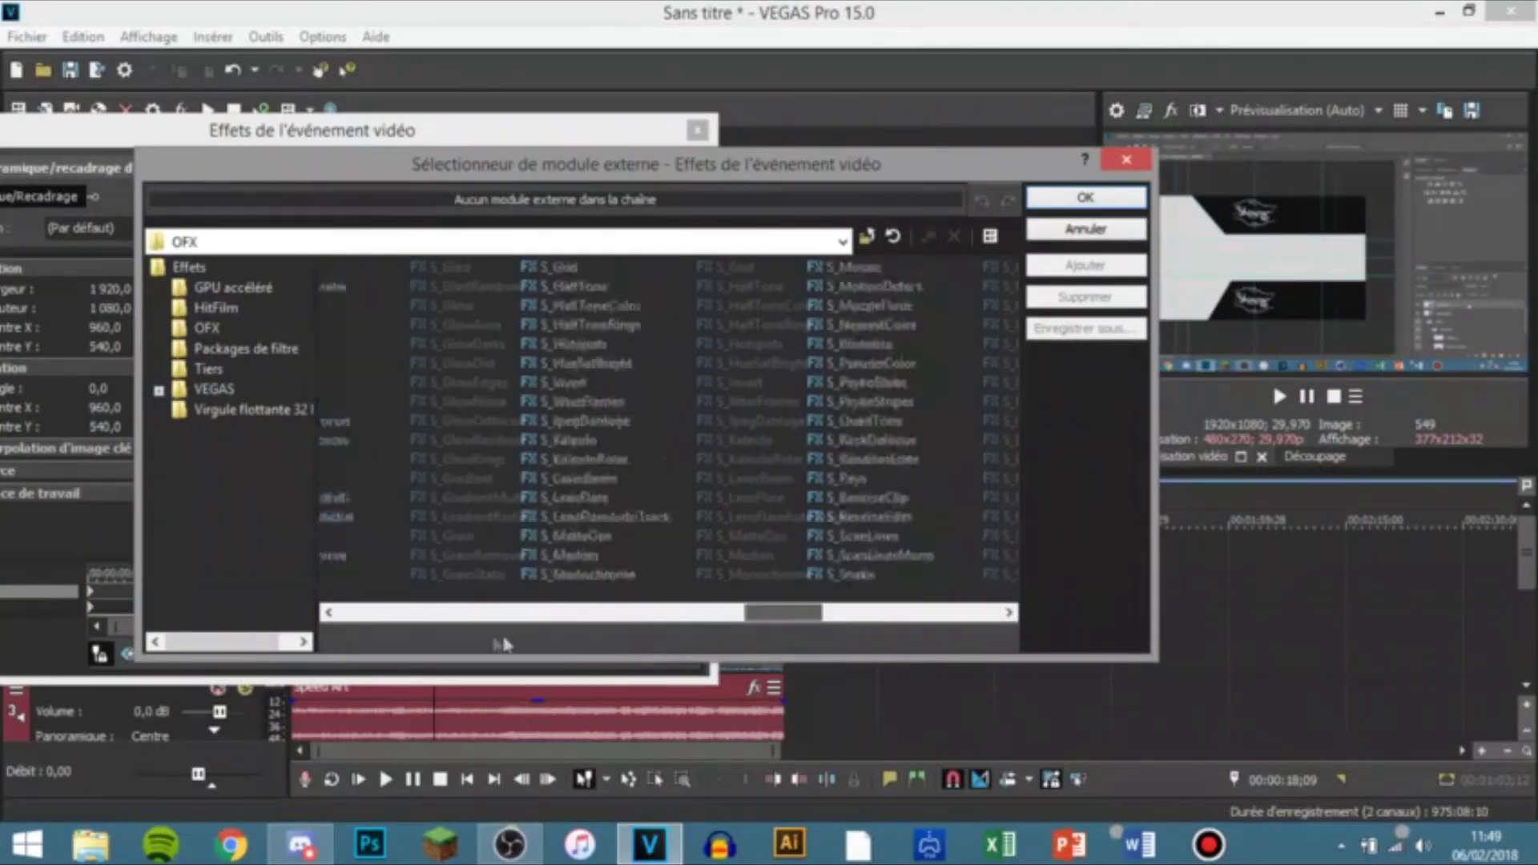
{"action": "scroll", "coordinate": [872, 609], "scroll_direction": "down", "scroll_amount": 5}
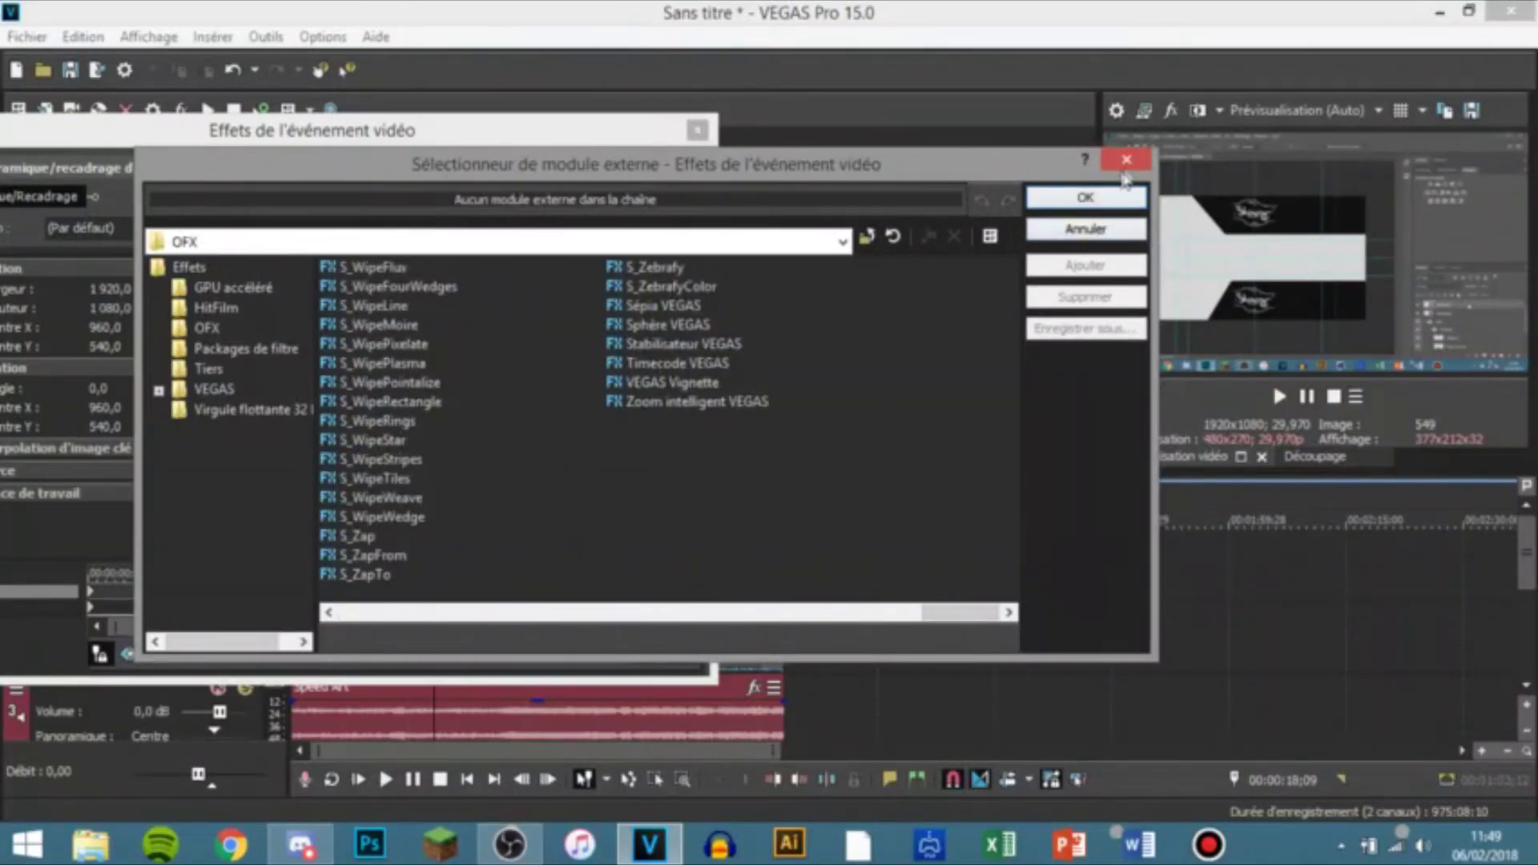
{"action": "left_click", "coordinate": [1121, 161]}
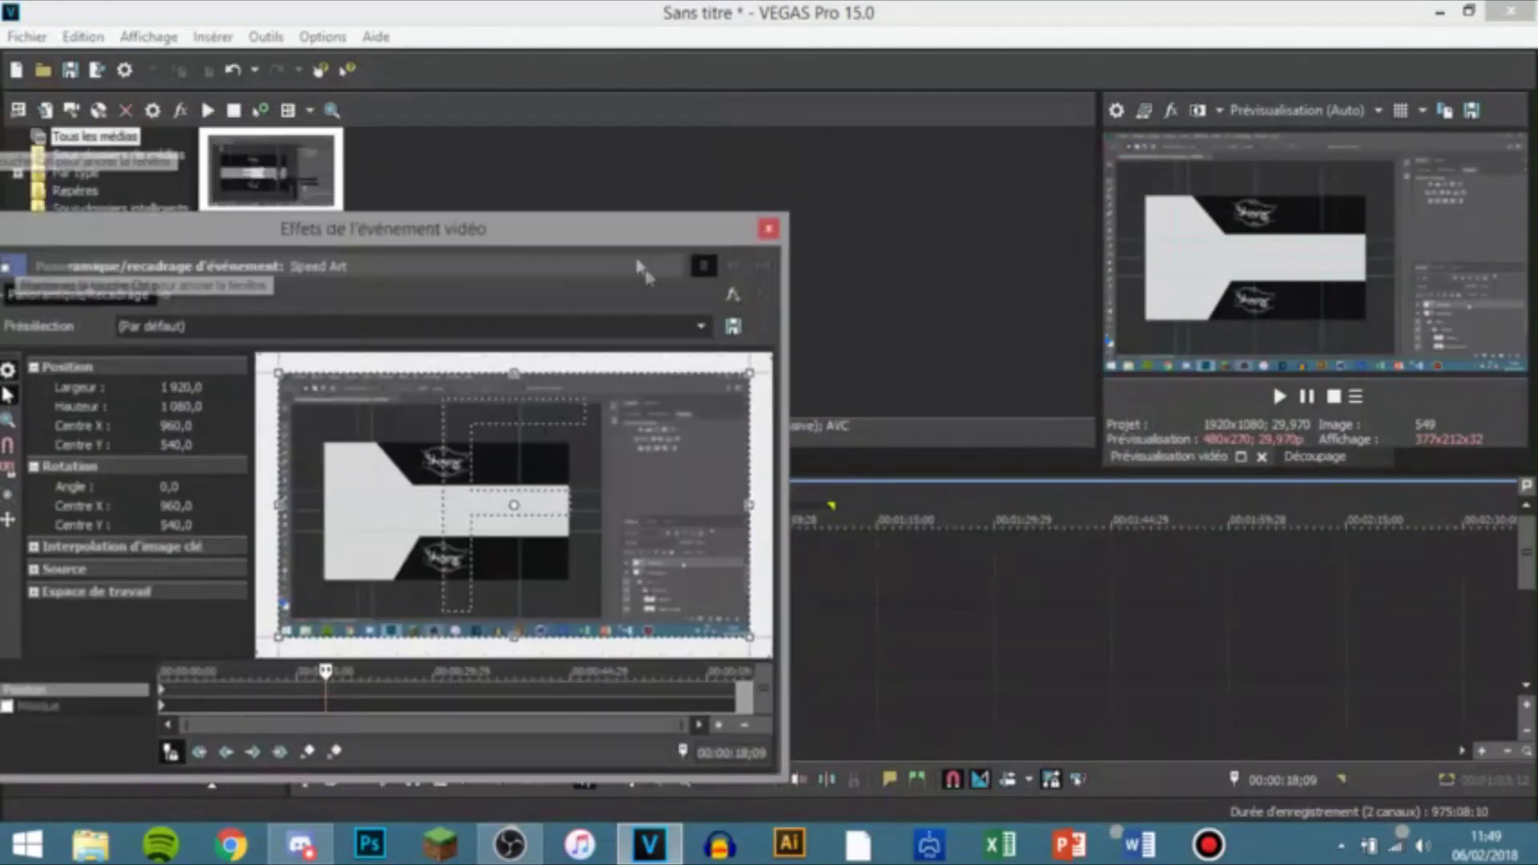
{"action": "left_click_drag", "start_coordinate": [645, 272], "coordinate": [763, 276]}
{"action": "left_click", "coordinate": [783, 504]}
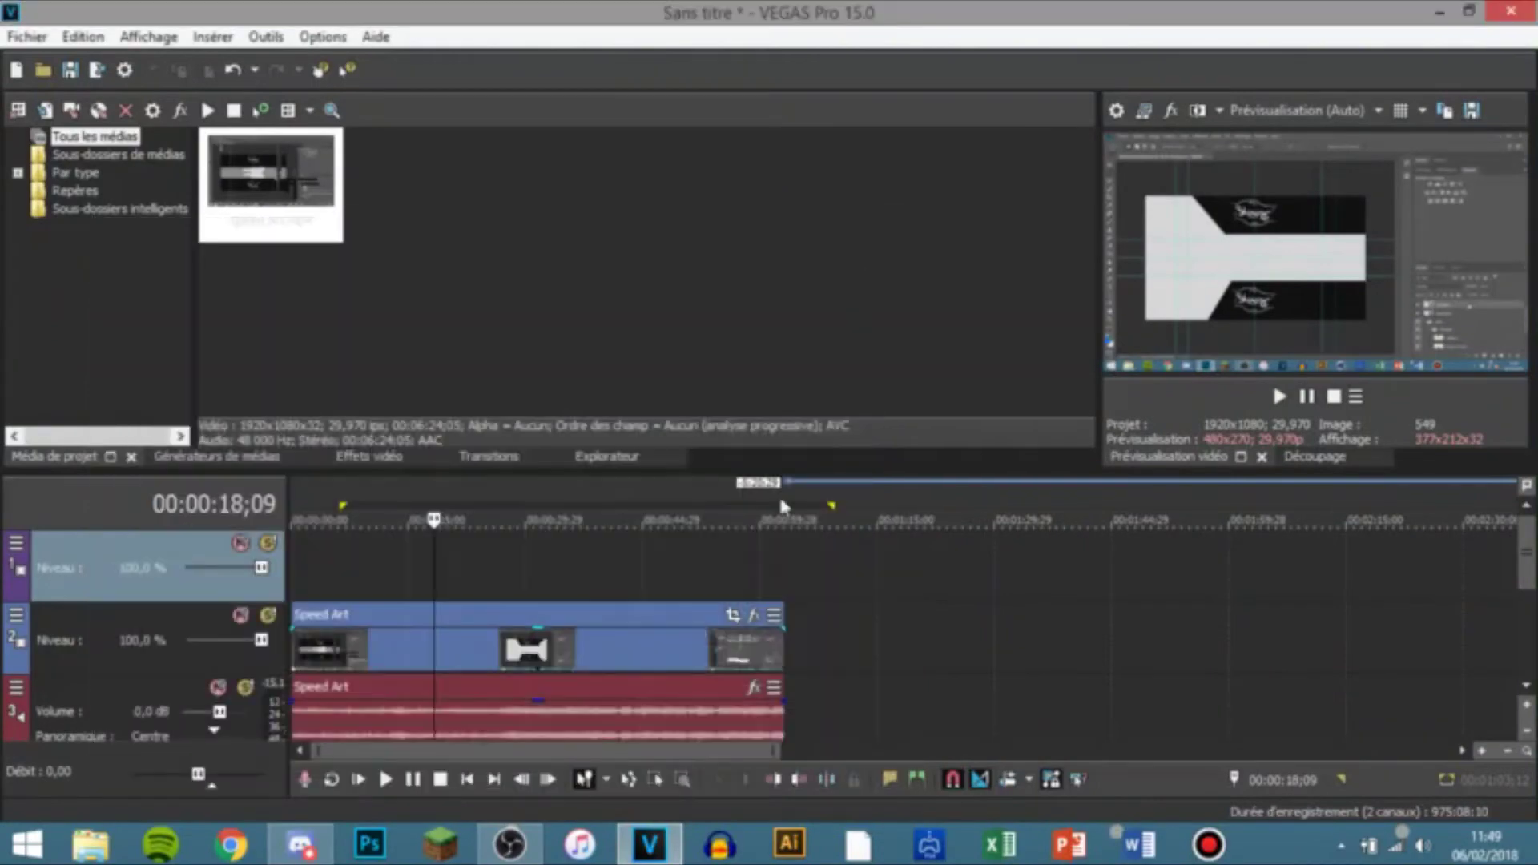
Step: Rotate the Speed Art clip's pan/crop frame to about -180.9° with a width of about 1910.8 at 00:00:18;09
{"action": "left_click", "coordinate": [733, 617]}
{"action": "left_click_drag", "start_coordinate": [569, 241], "coordinate": [658, 110]}
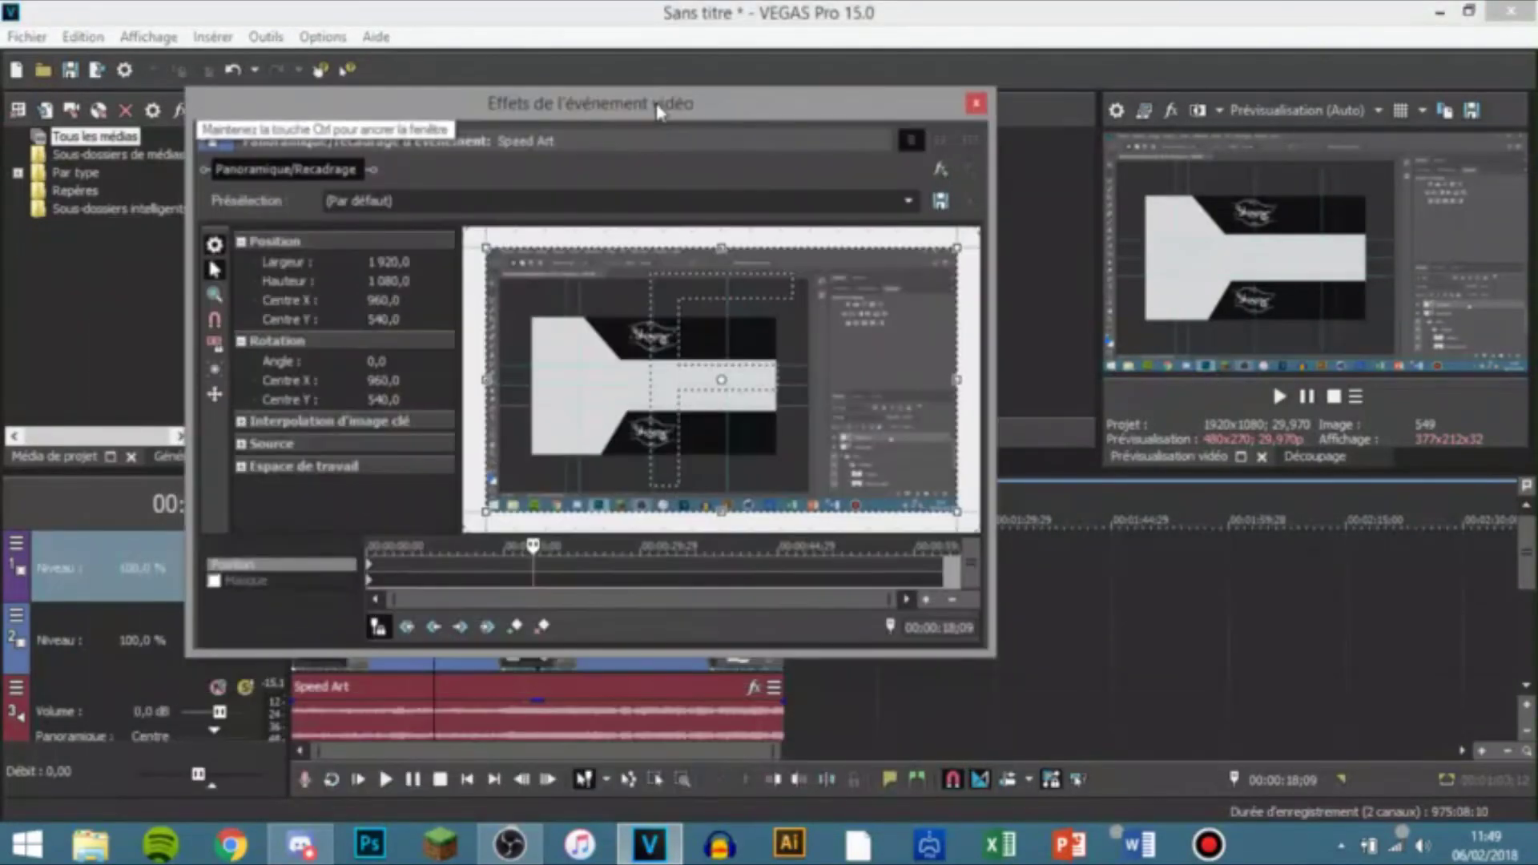
{"action": "left_click_drag", "start_coordinate": [483, 246], "coordinate": [907, 486]}
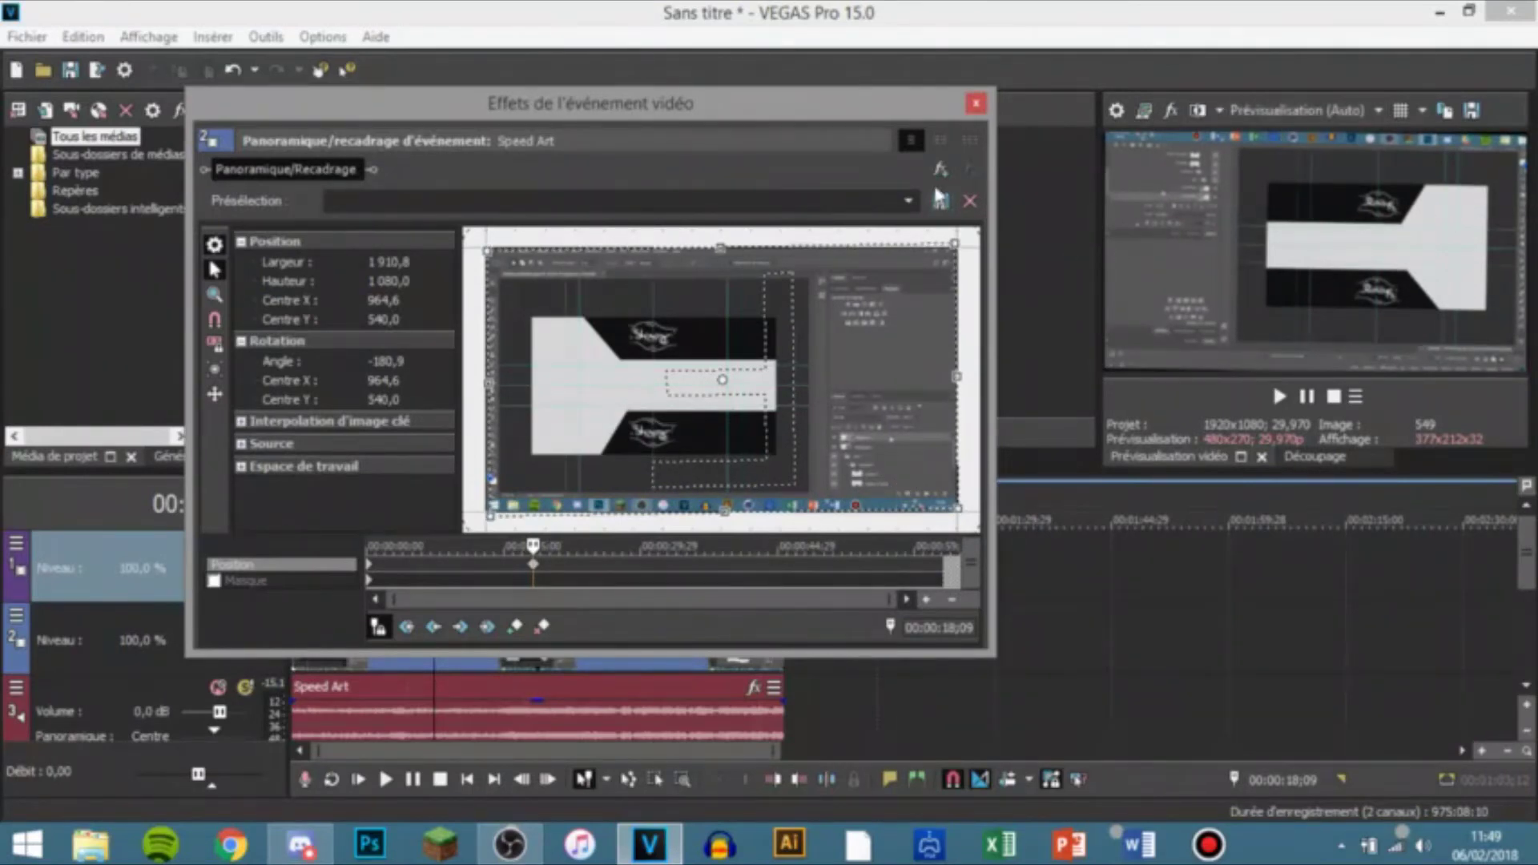
{"action": "left_click", "coordinate": [976, 103]}
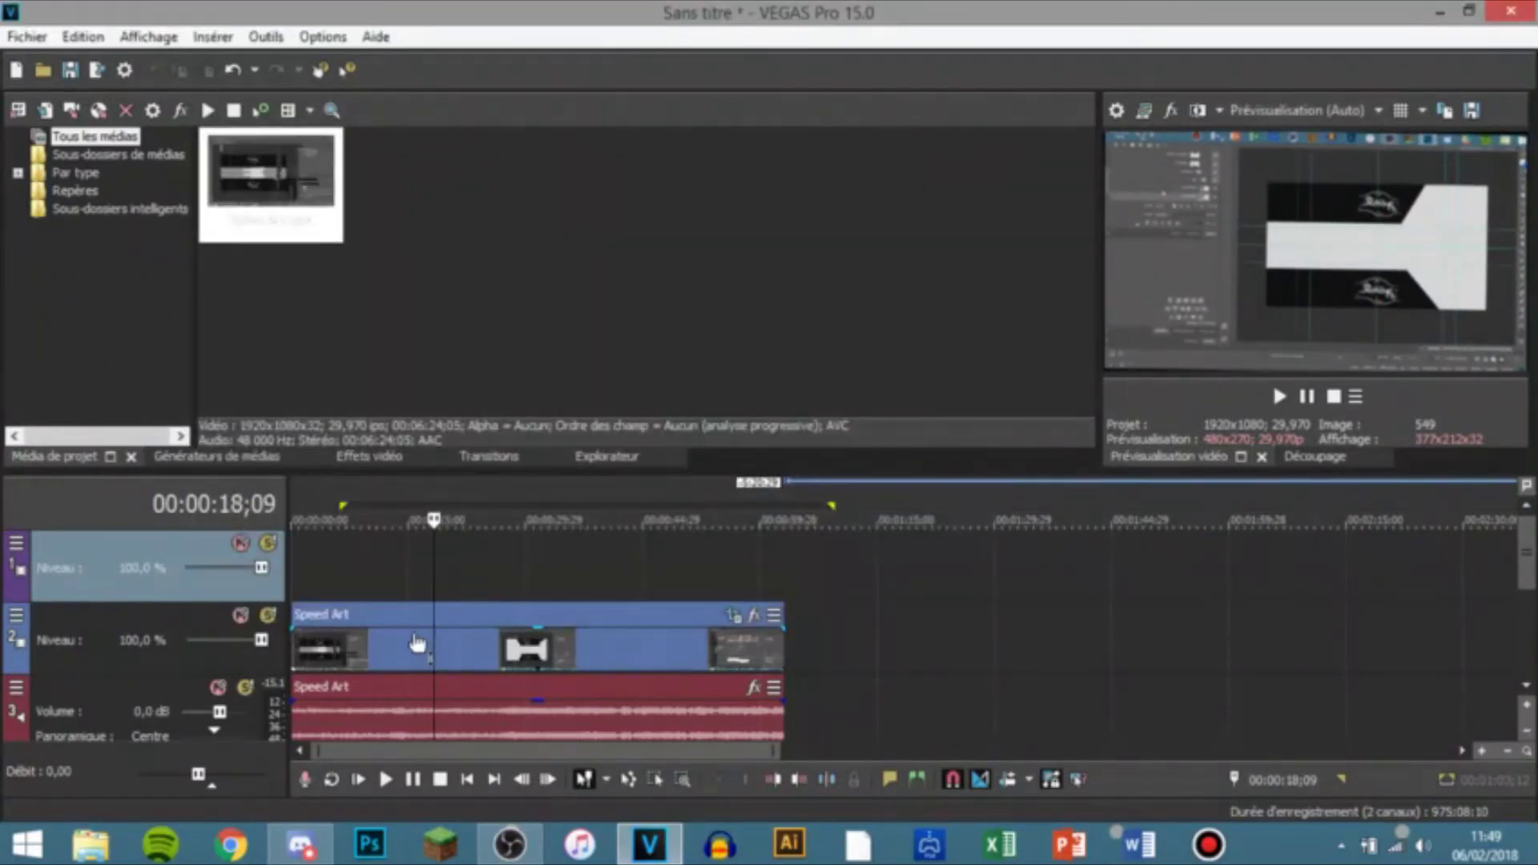
Step: Play the section of the Speed Art clip leading to the rotation keyframe and pause at 00:00:15;05
{"action": "left_click", "coordinate": [381, 651]}
{"action": "left_click", "coordinate": [386, 779]}
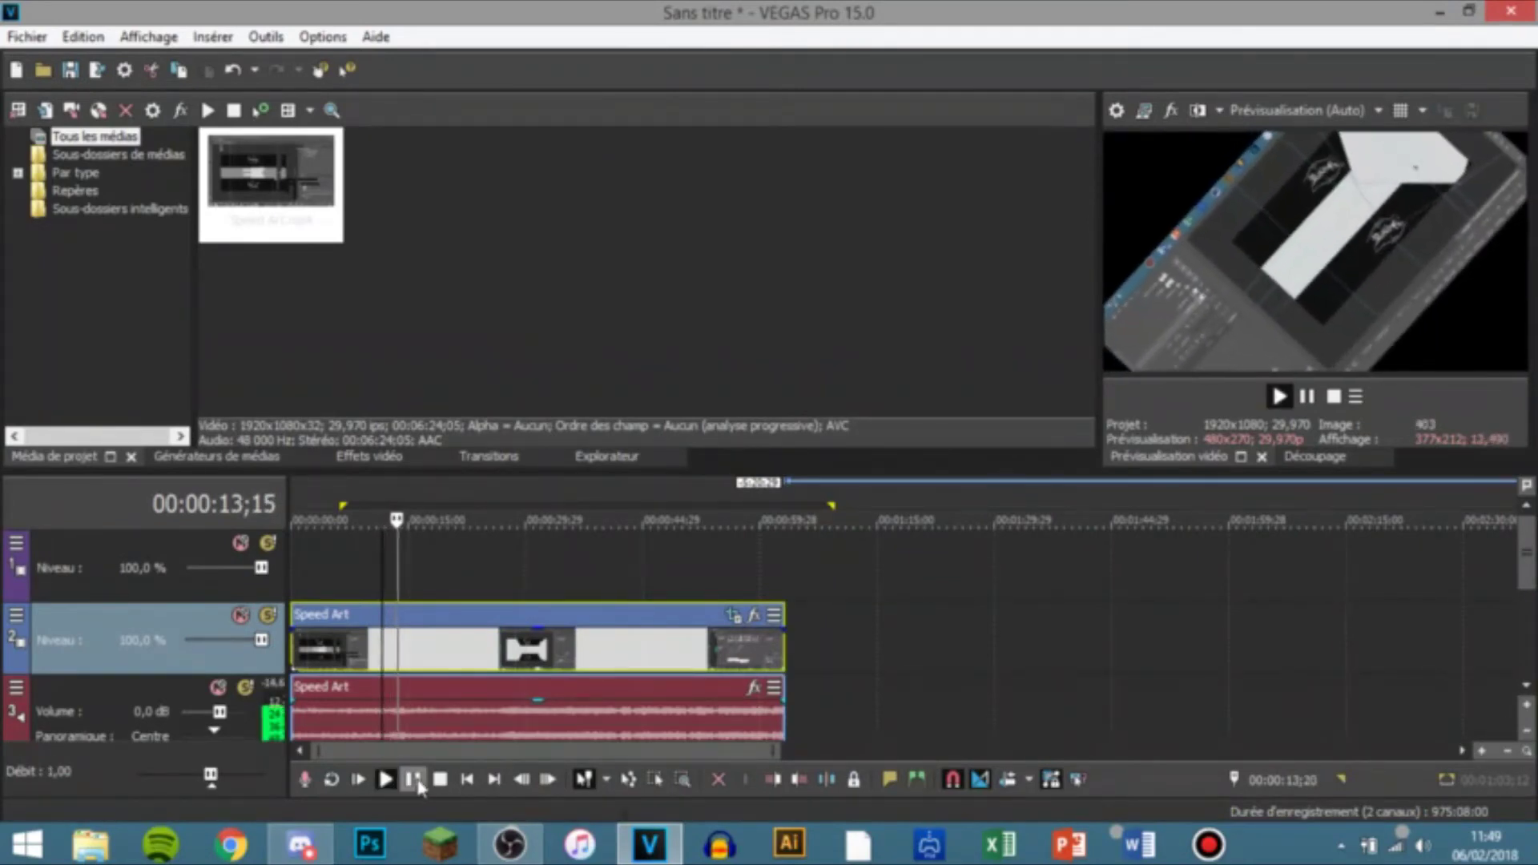
{"action": "left_click", "coordinate": [415, 782]}
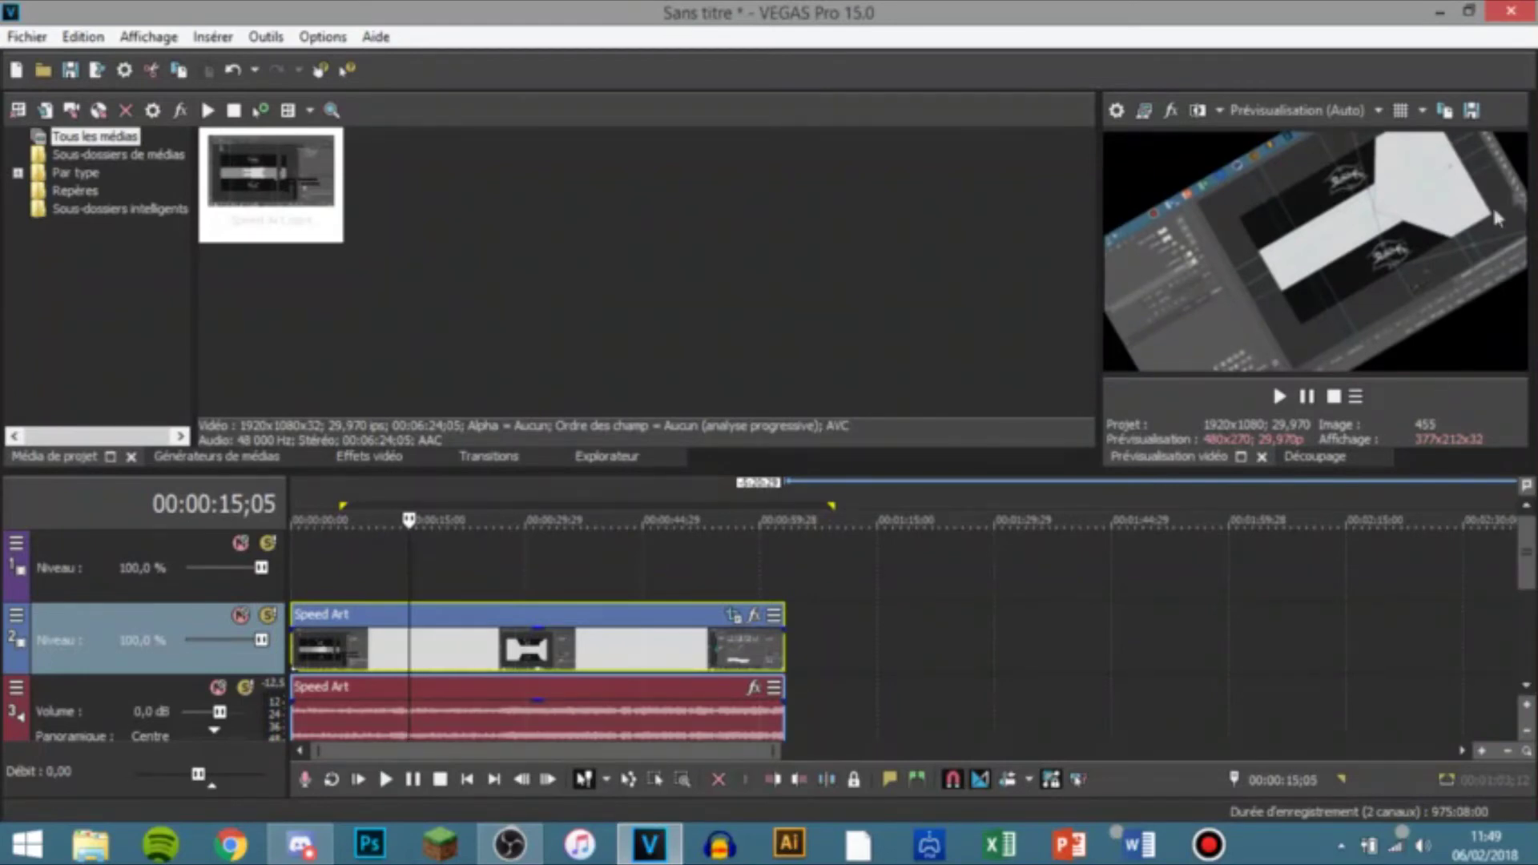
Step: Straighten the Speed Art clip's pan/crop frame to an angle of 0.0 at 00:00:15;05, adding a second keyframe
{"action": "left_click", "coordinate": [734, 625]}
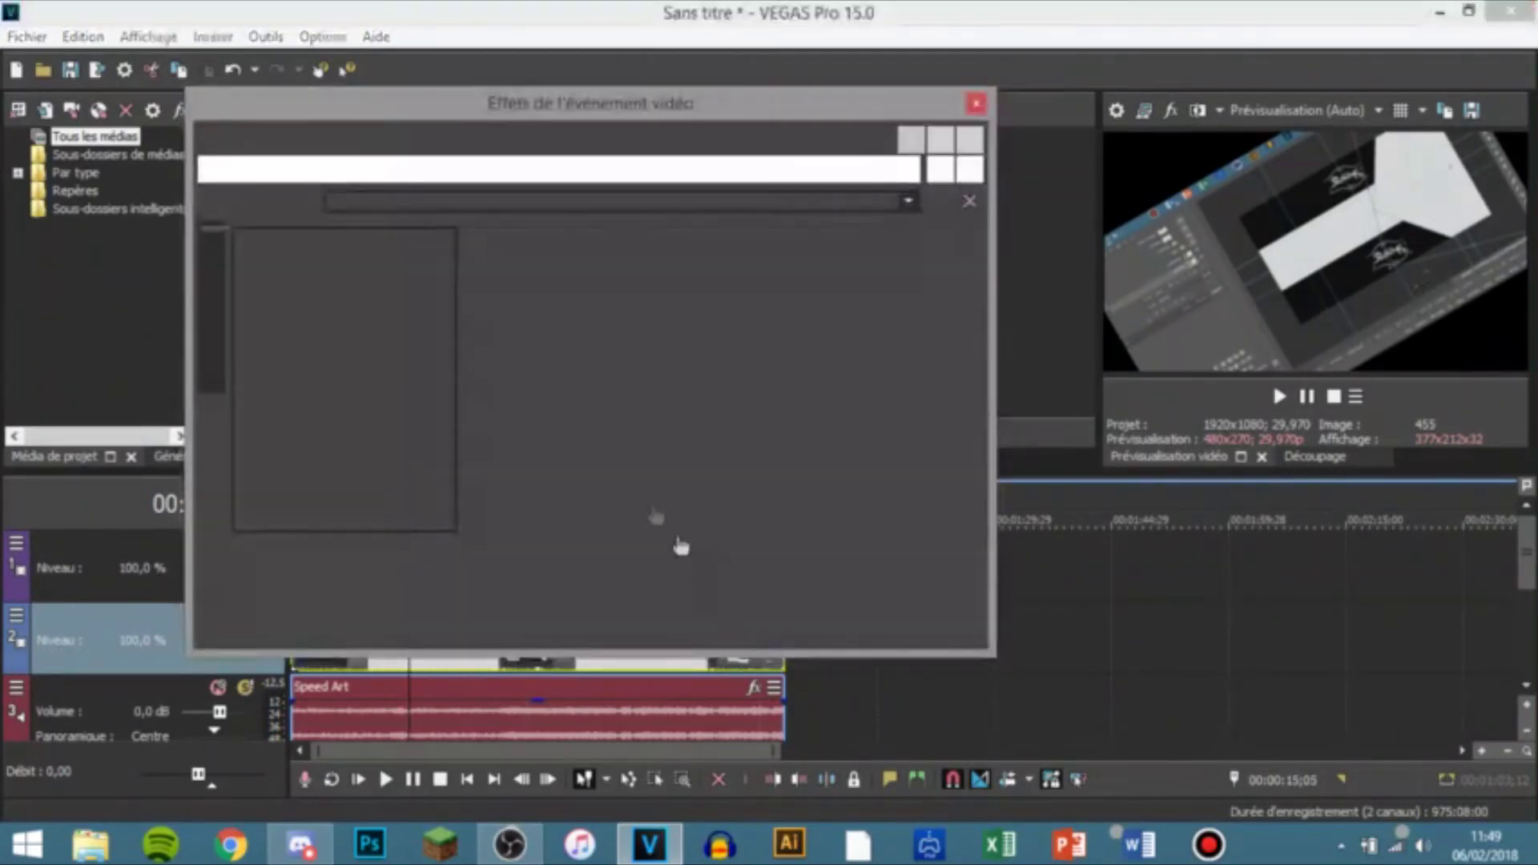
{"action": "left_click_drag", "start_coordinate": [968, 377], "coordinate": [585, 503]}
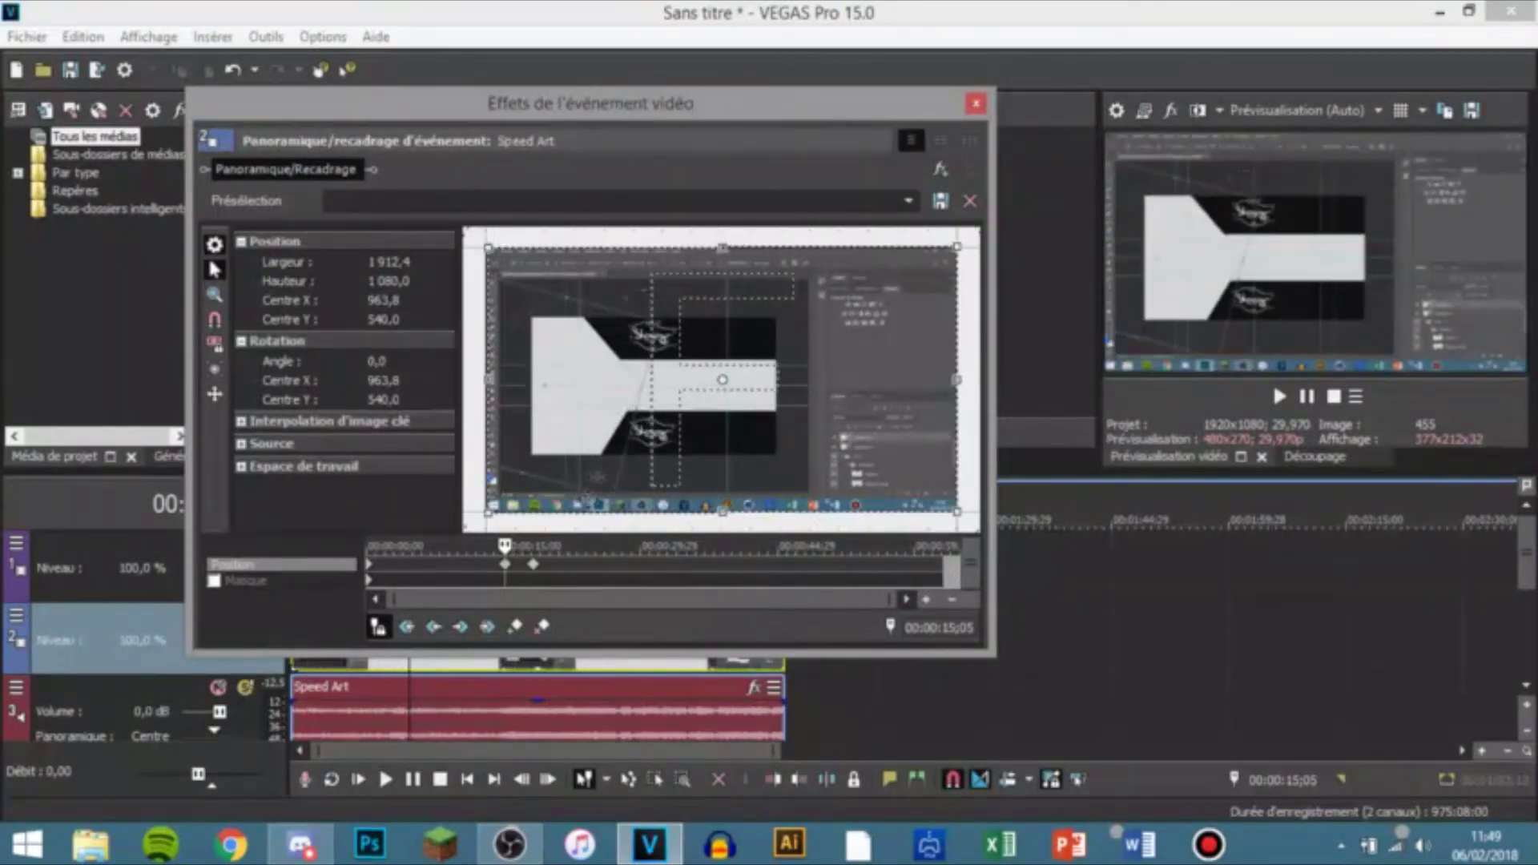
{"action": "left_click", "coordinate": [974, 106]}
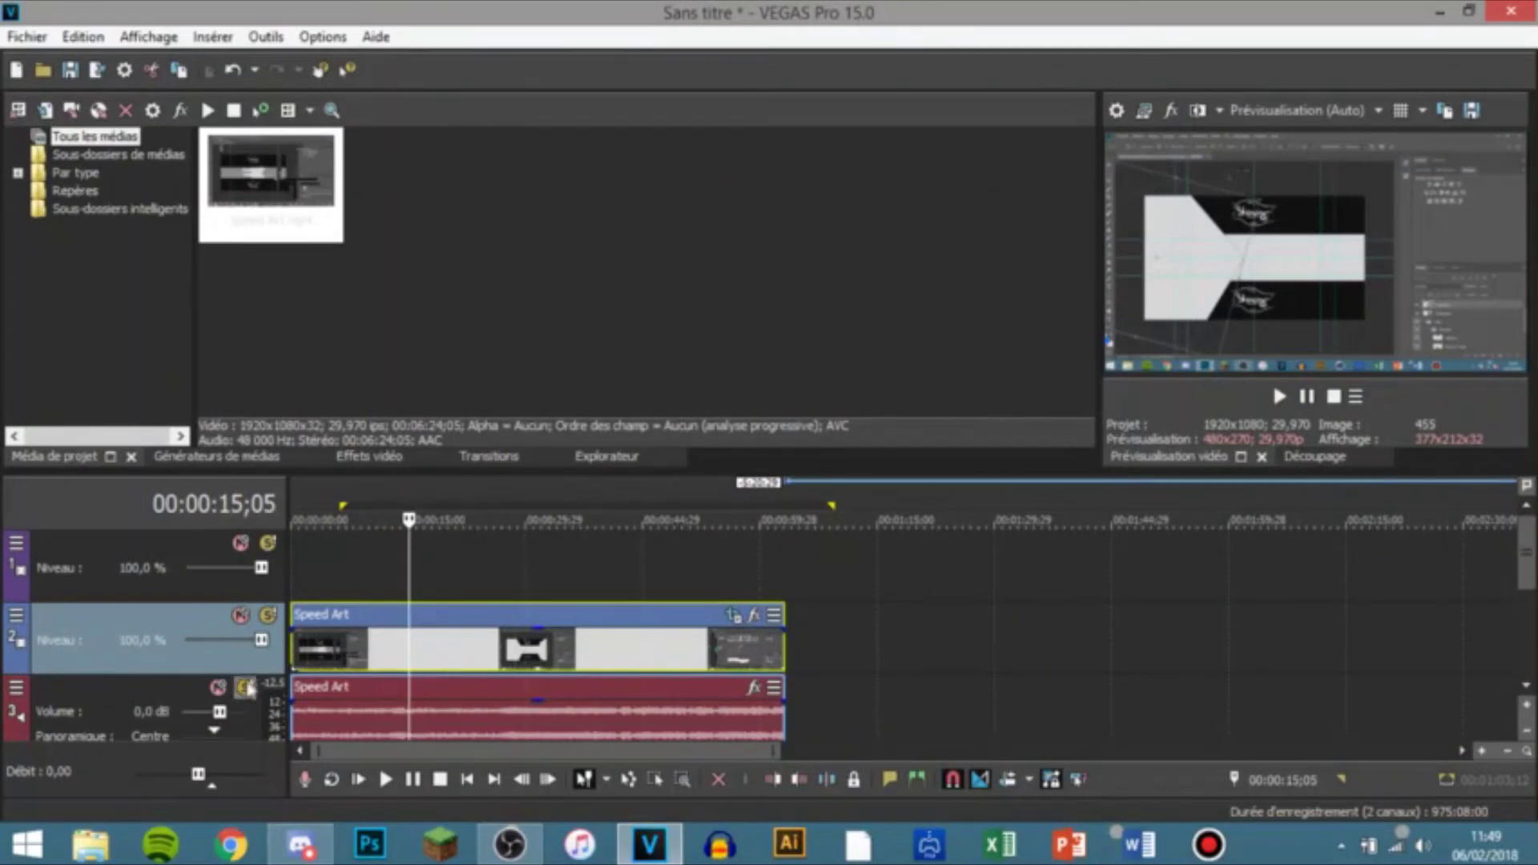
Step: Lower the Speed Art audio track's volume to -Inf and play the timeline from 00:00:15;05
{"action": "left_click_drag", "start_coordinate": [223, 715], "coordinate": [199, 713]}
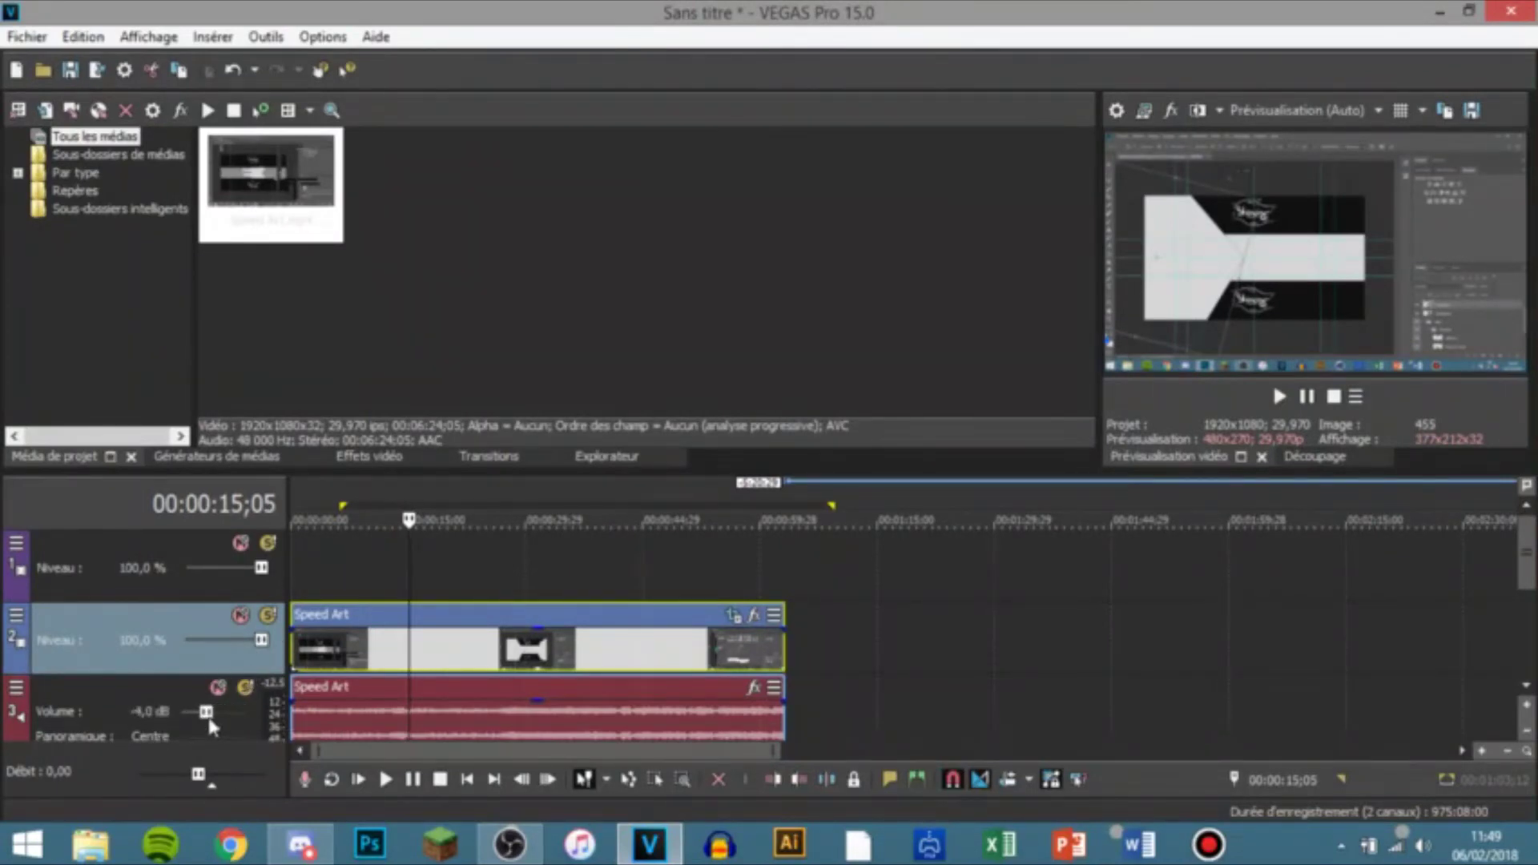
{"action": "left_click", "coordinate": [386, 779]}
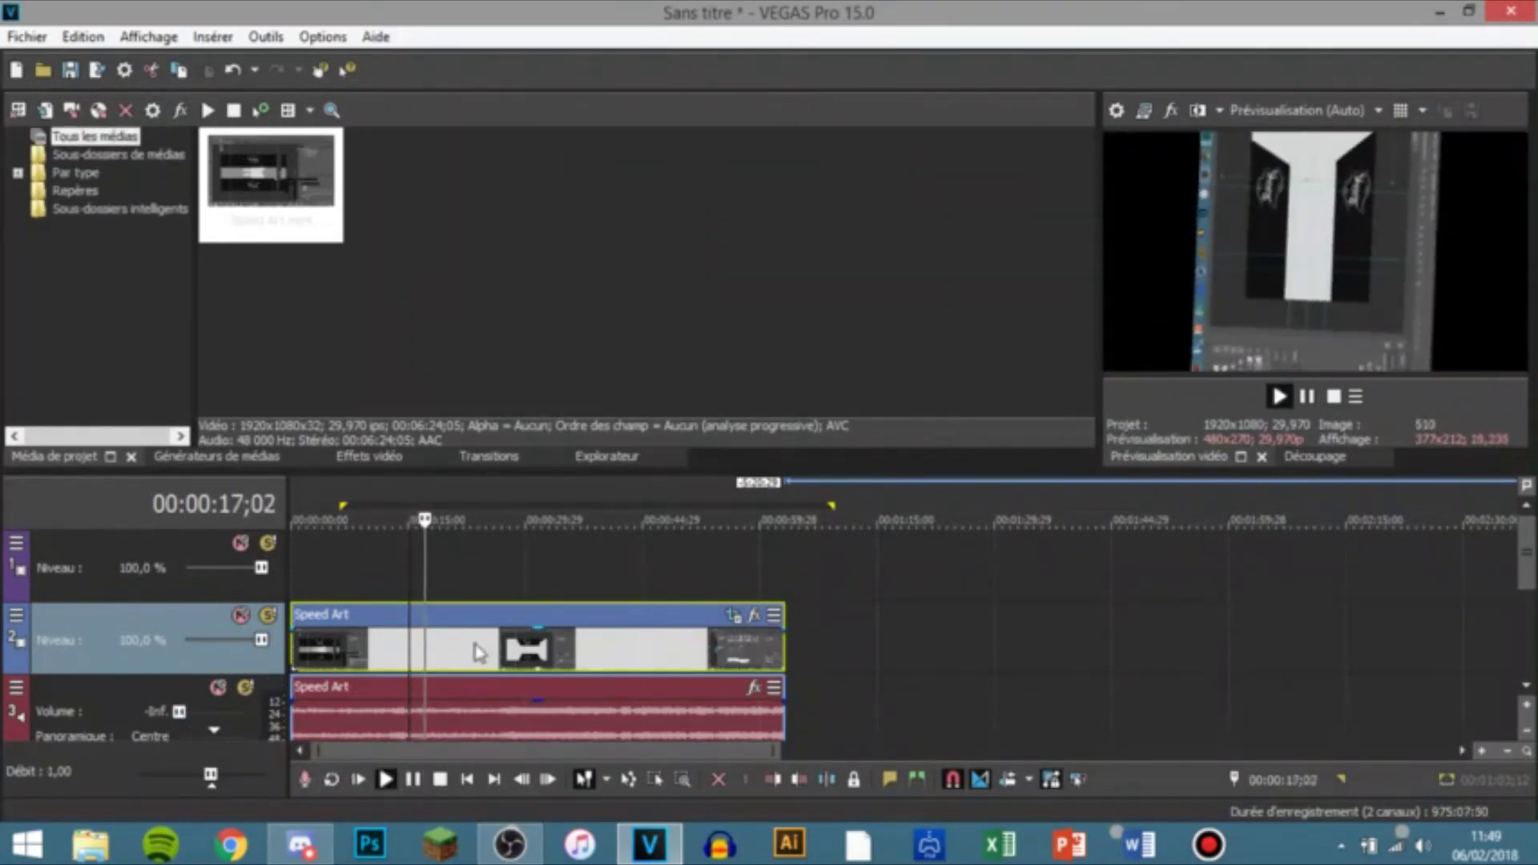
Step: Pause playback at 00:00:18;05 and try the level sliders of the two video tracks
{"action": "left_click", "coordinate": [413, 780]}
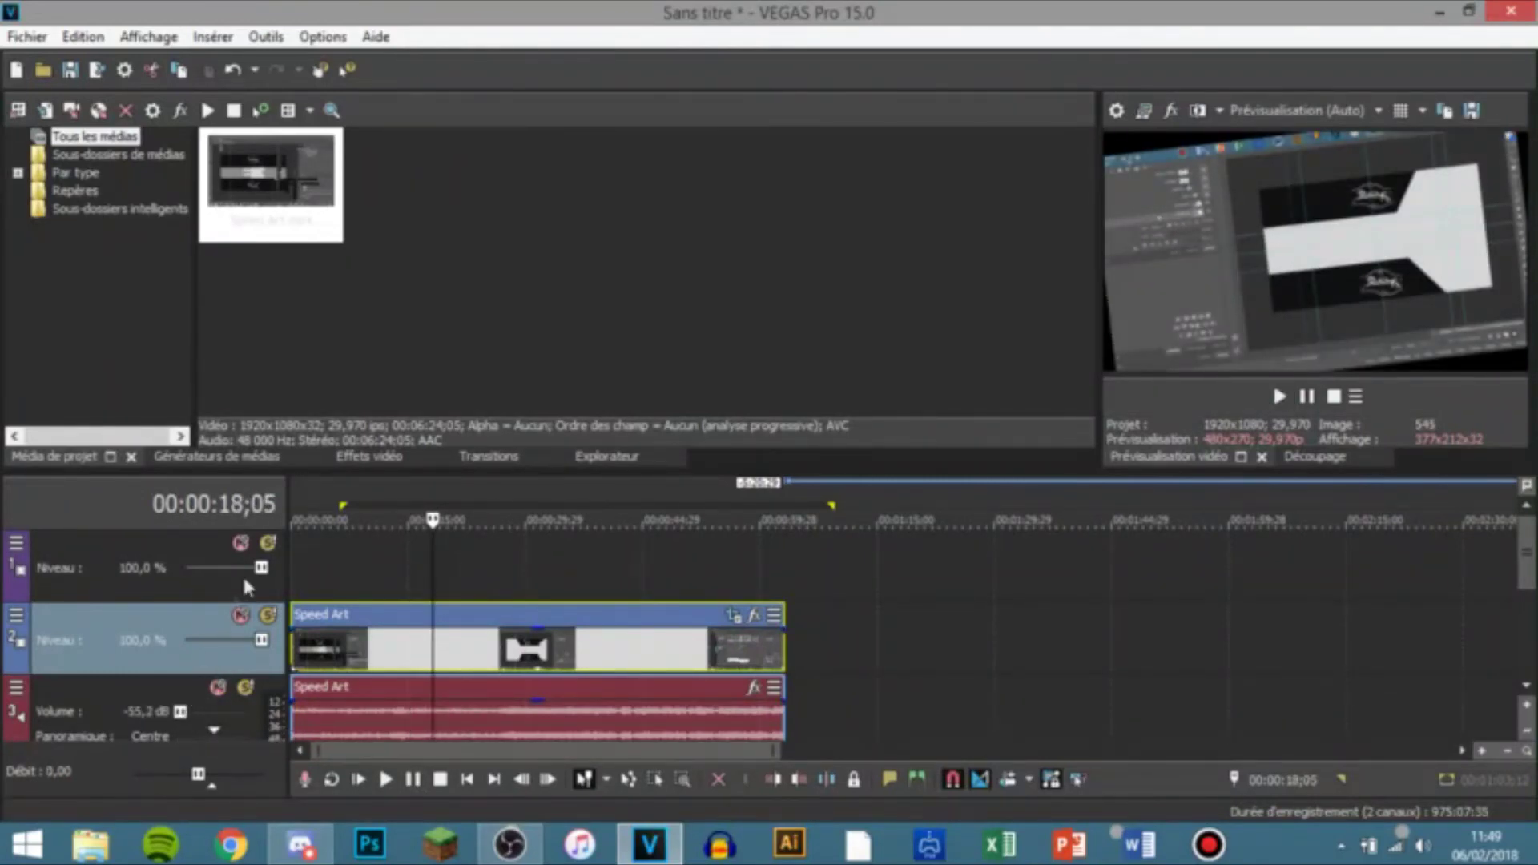
{"action": "left_click_drag", "start_coordinate": [262, 565], "coordinate": [201, 571]}
{"action": "left_click_drag", "start_coordinate": [261, 639], "coordinate": [303, 657]}
{"action": "left_click_drag", "start_coordinate": [1526, 589], "coordinate": [1526, 639]}
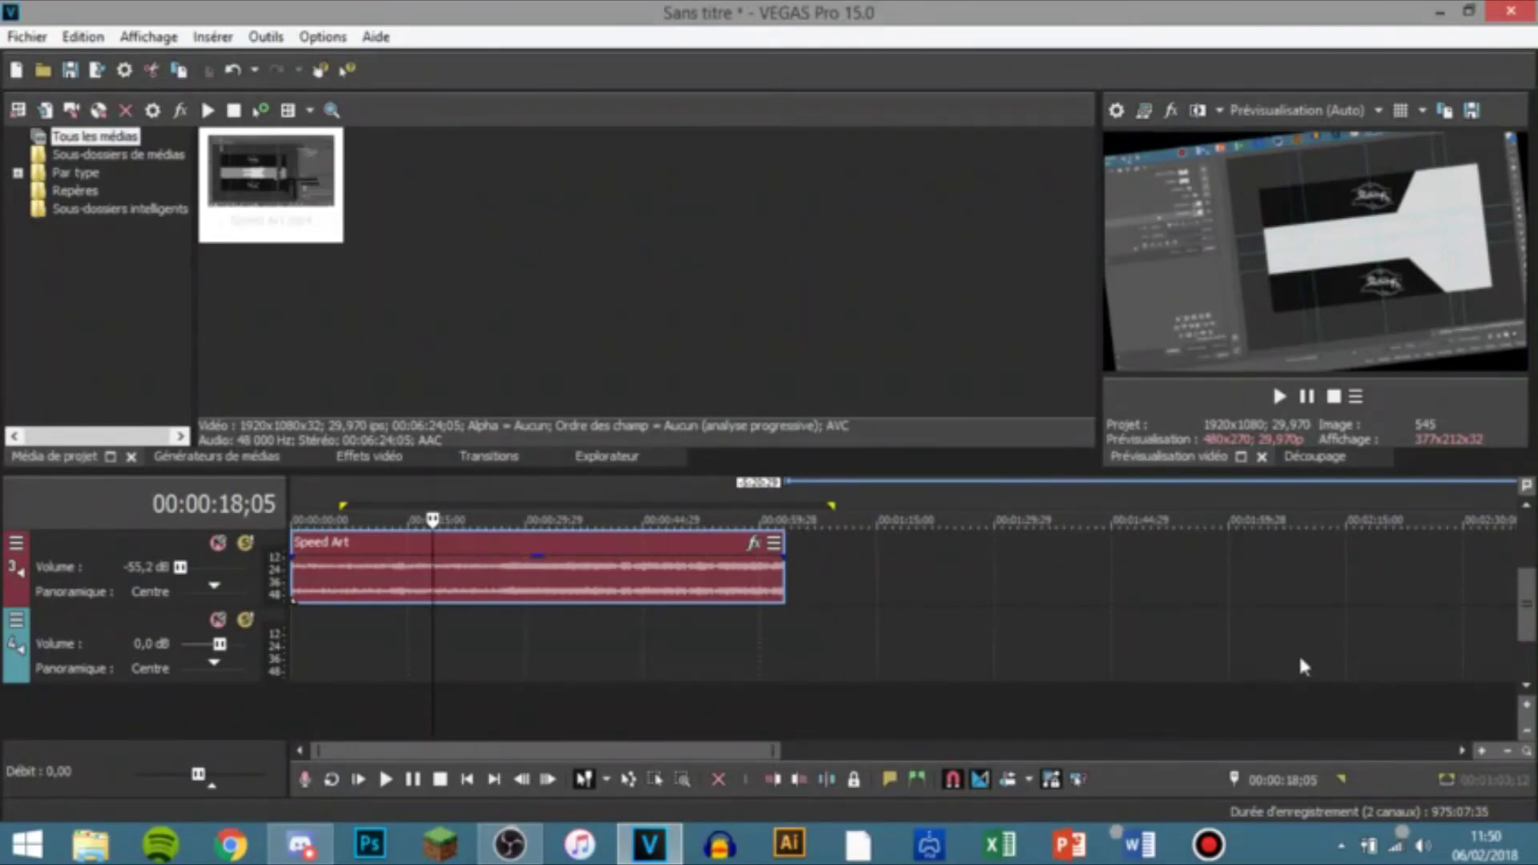
{"action": "scroll", "coordinate": [1530, 623], "scroll_direction": "up", "scroll_amount": 3}
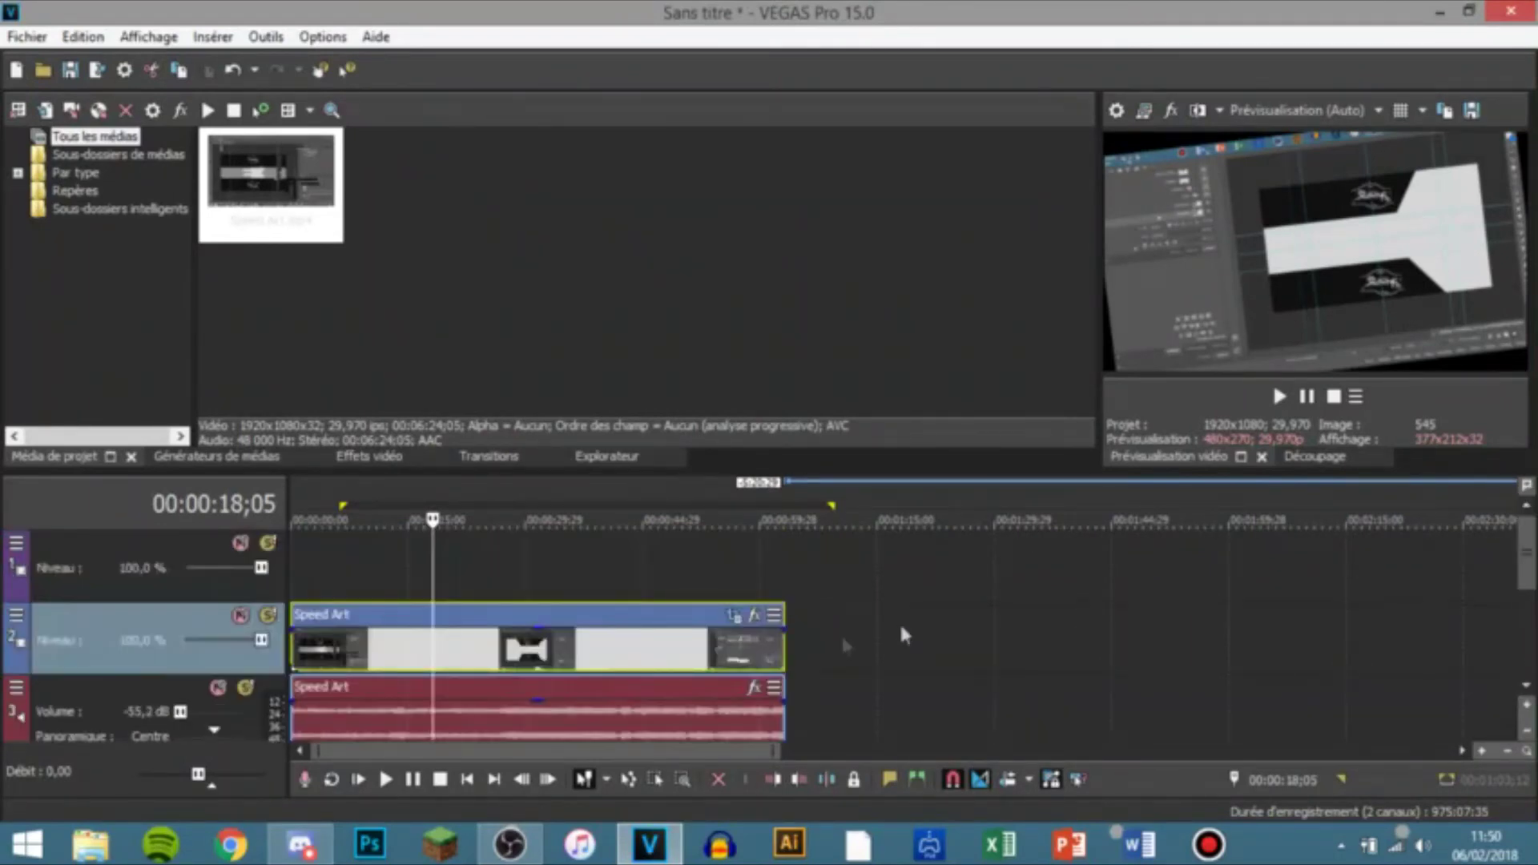
Step: Trim off the end of the Speed Art clip at 00:00:33;25
{"action": "left_click", "coordinate": [811, 630]}
{"action": "left_click", "coordinate": [651, 641]}
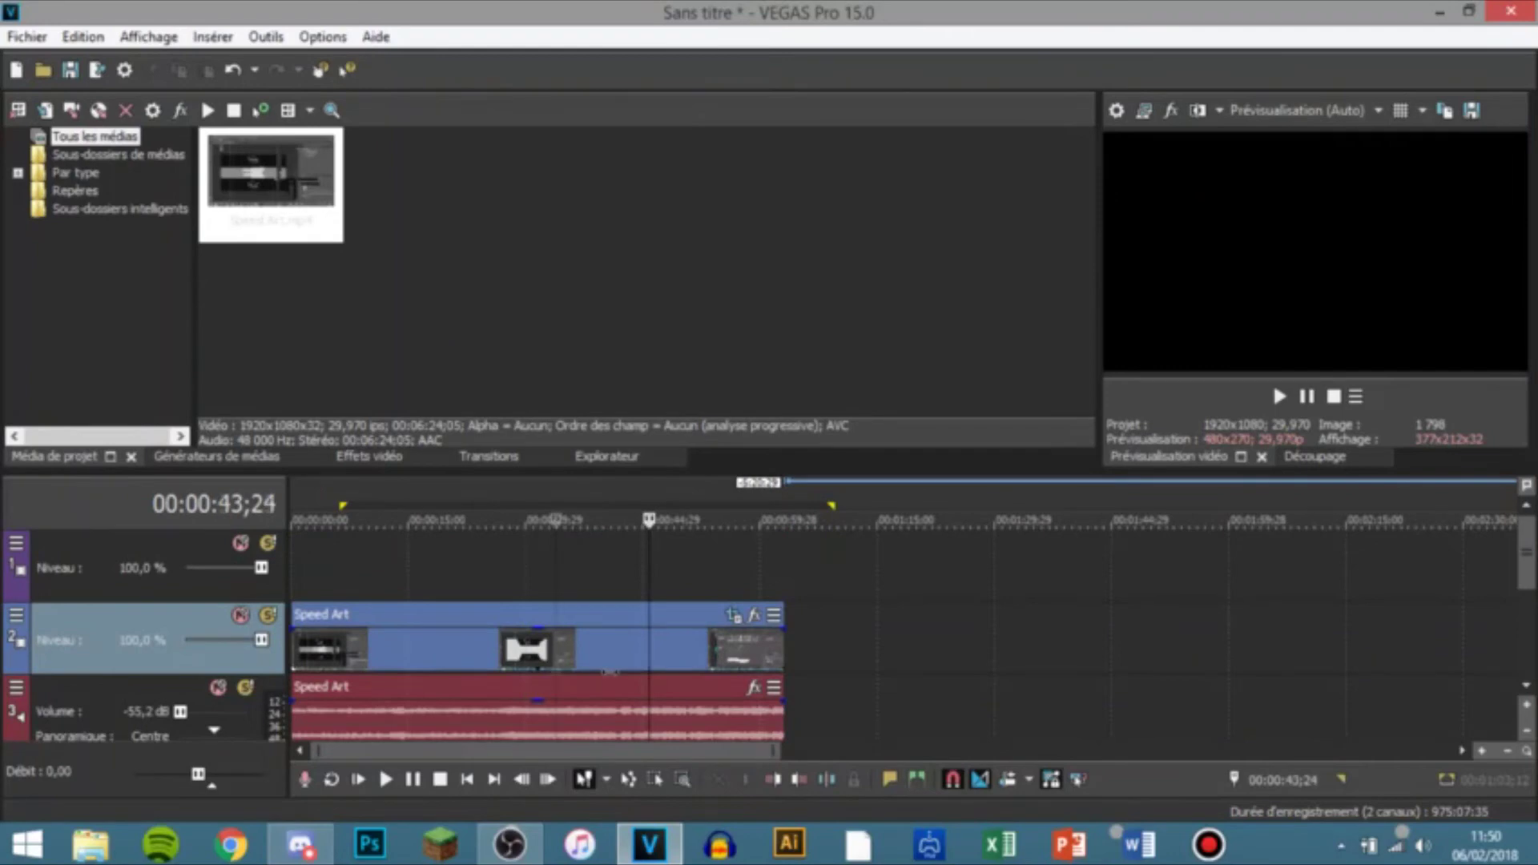
{"action": "right_click", "coordinate": [558, 651]}
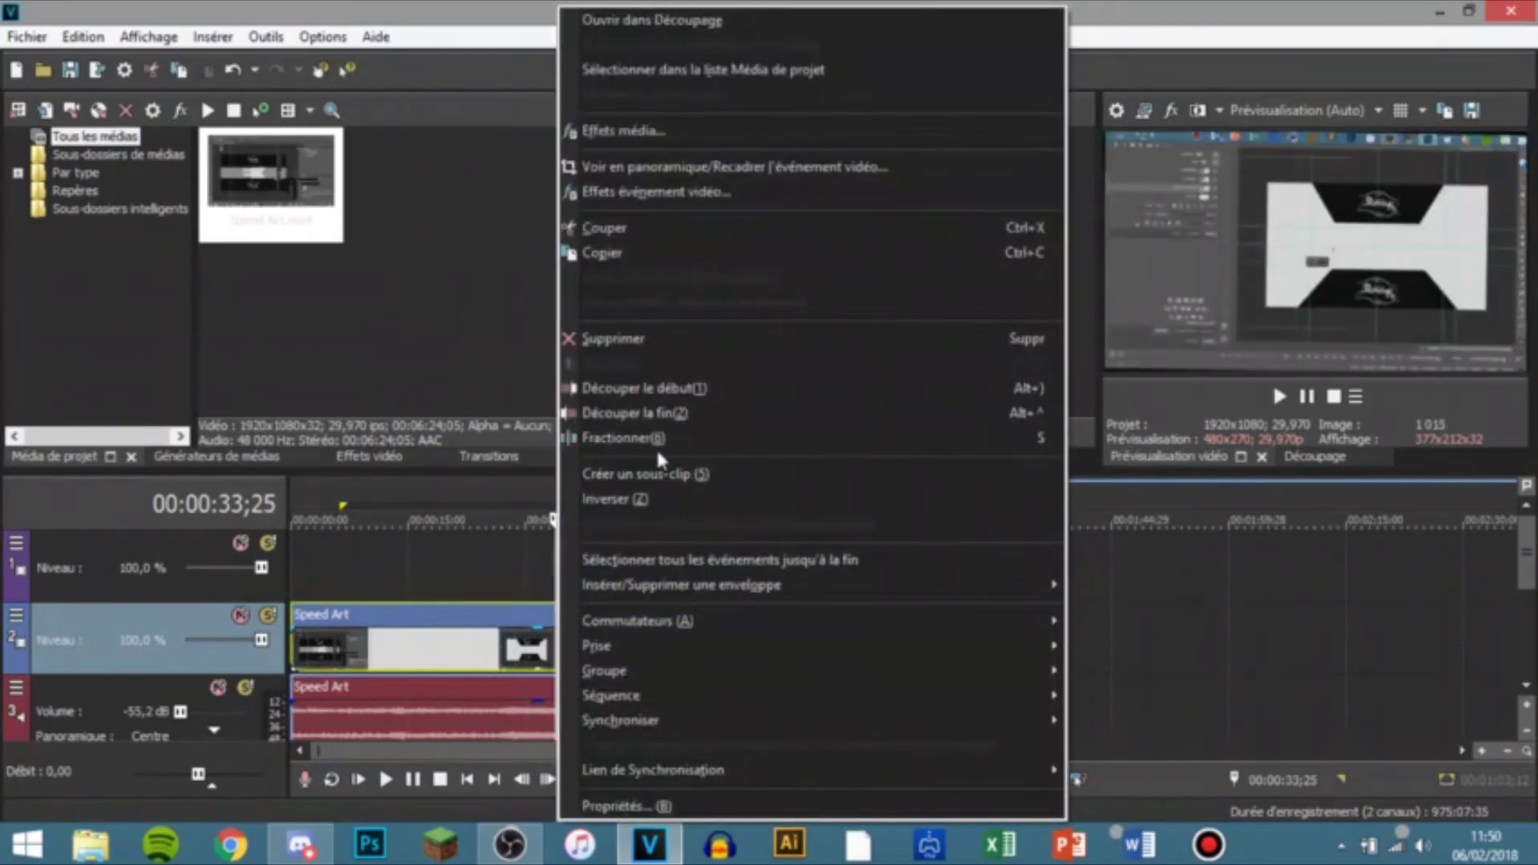
{"action": "left_click", "coordinate": [649, 412]}
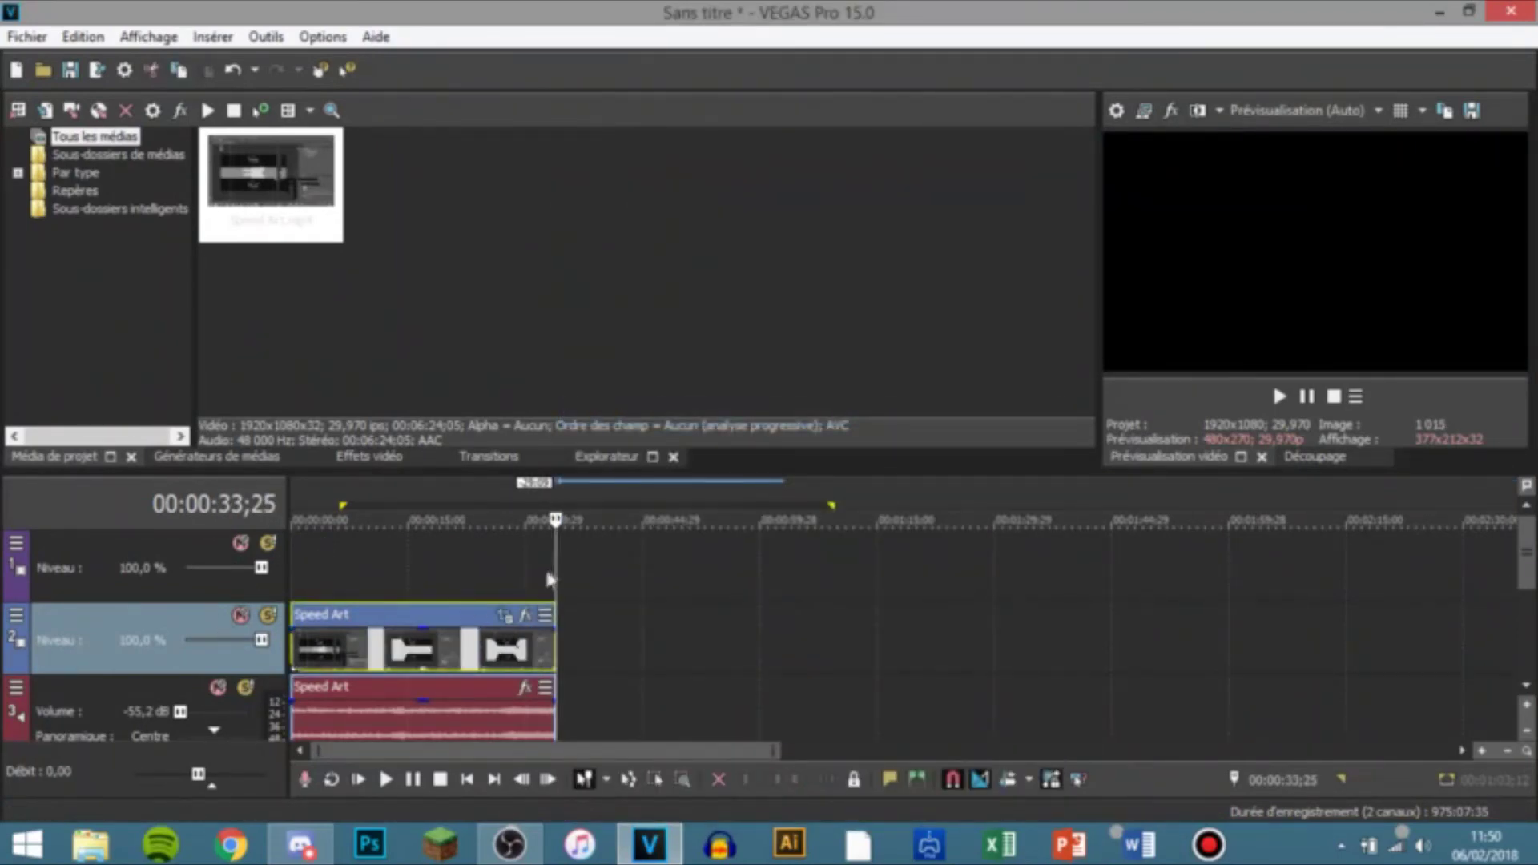
Step: Trim off the end of the Speed Art clip at 00:00:11;24
{"action": "left_click_drag", "start_coordinate": [551, 562], "coordinate": [383, 565]}
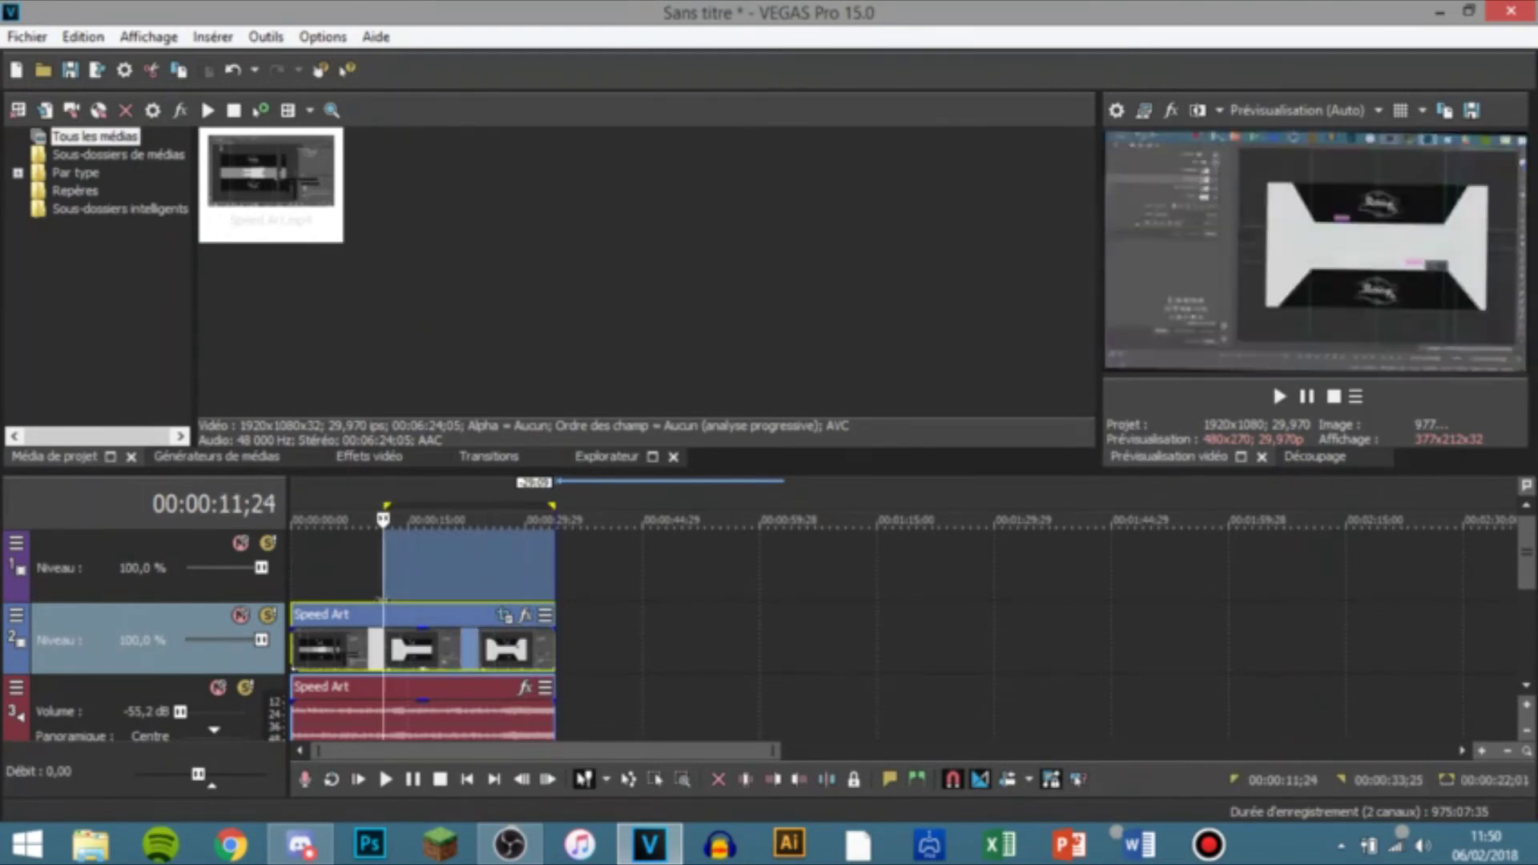
{"action": "right_click", "coordinate": [385, 584]}
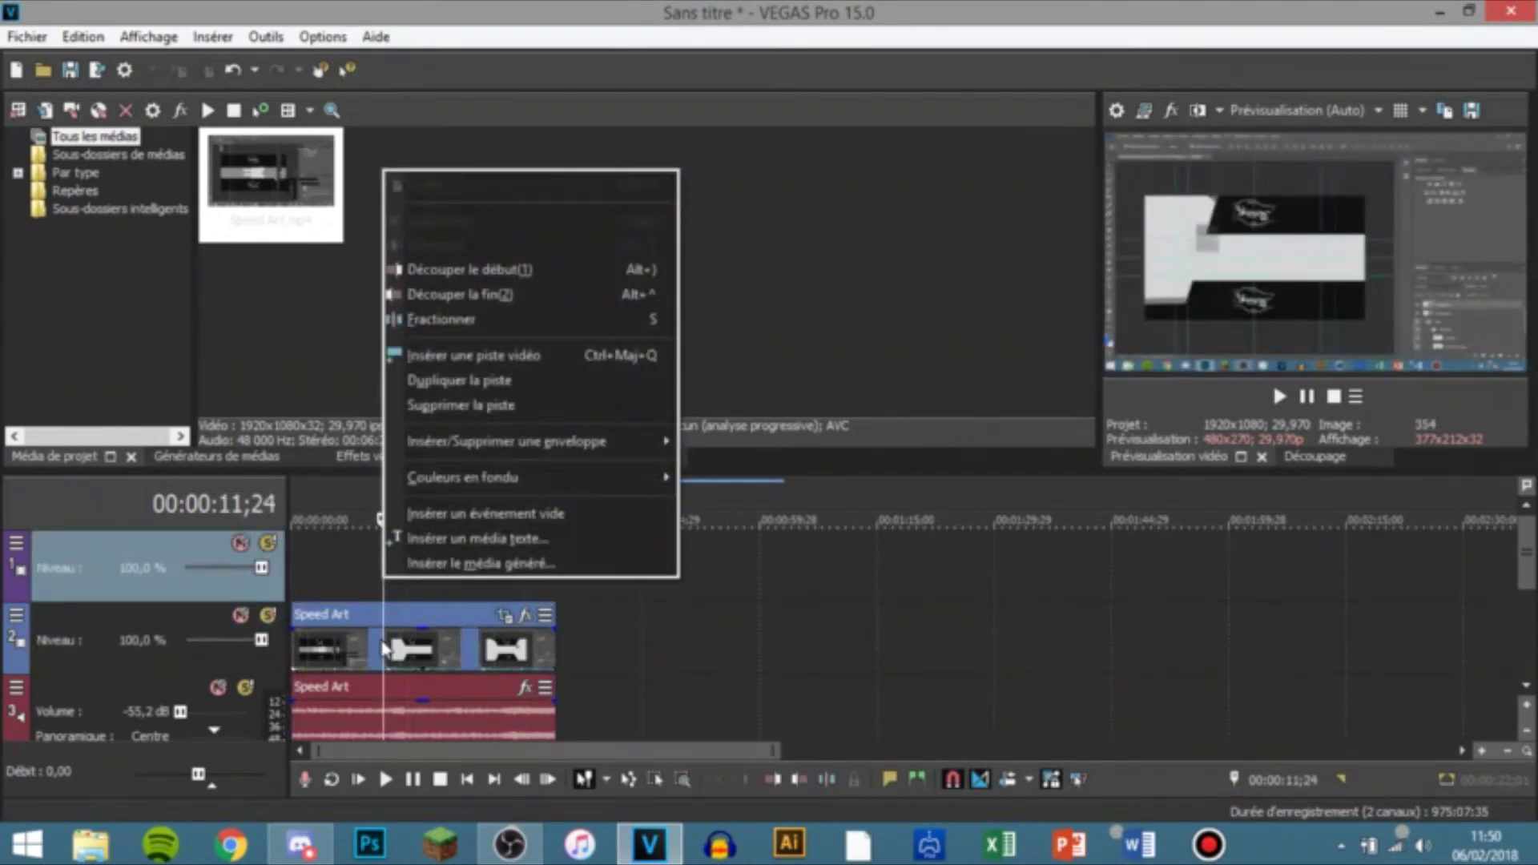
{"action": "right_click", "coordinate": [383, 648]}
{"action": "left_click", "coordinate": [449, 412]}
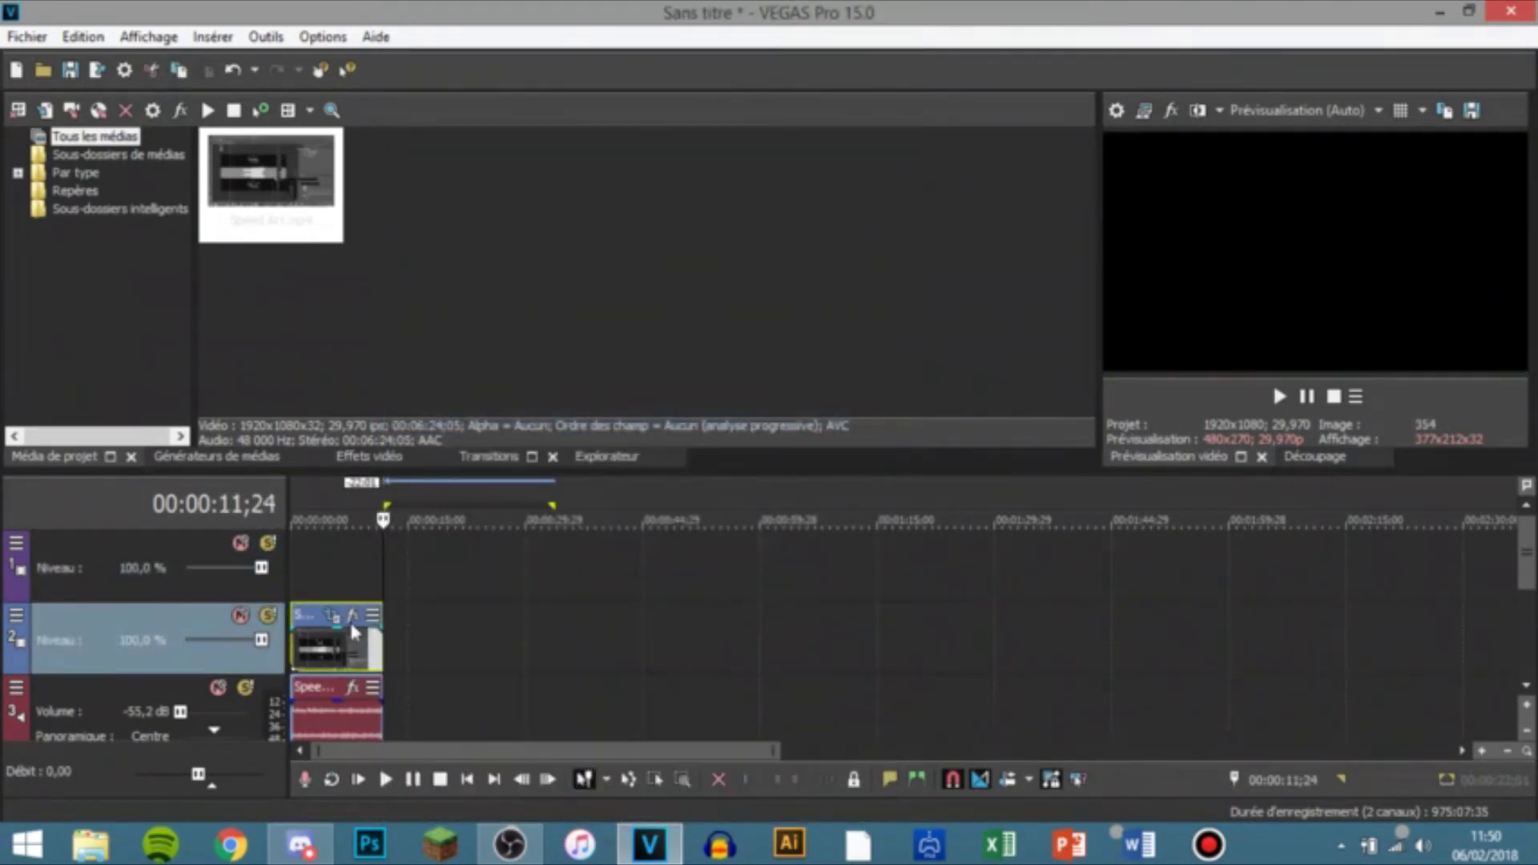
Step: Rotate the Speed Art clip's pan/crop frame to -43.4° at 00:00:11;24 and lower its audio clip's gain to the minimum
{"action": "left_click", "coordinate": [332, 617]}
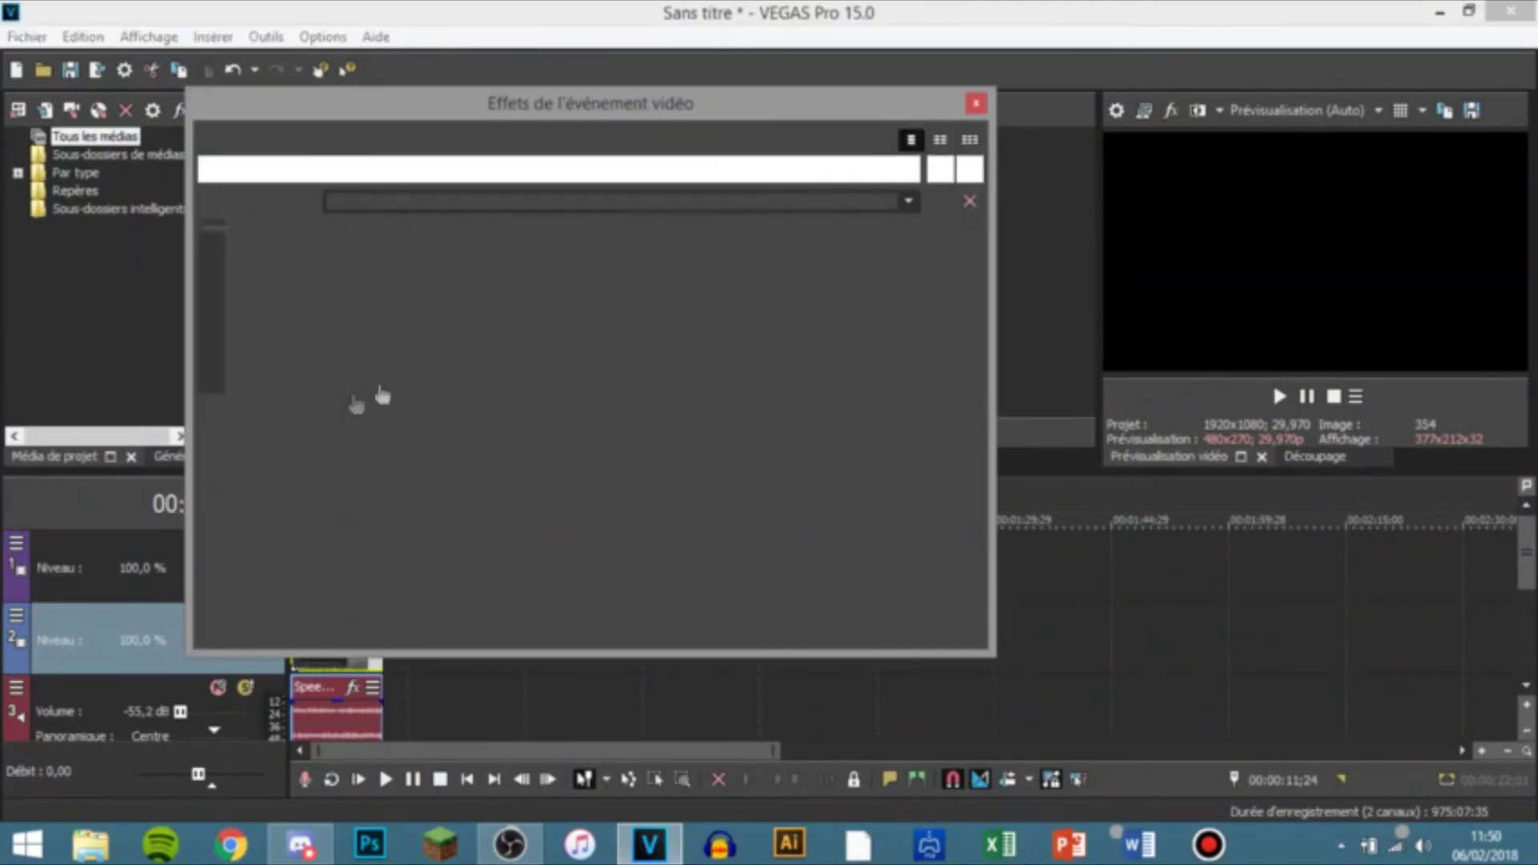
{"action": "left_click_drag", "start_coordinate": [487, 237], "coordinate": [429, 459]}
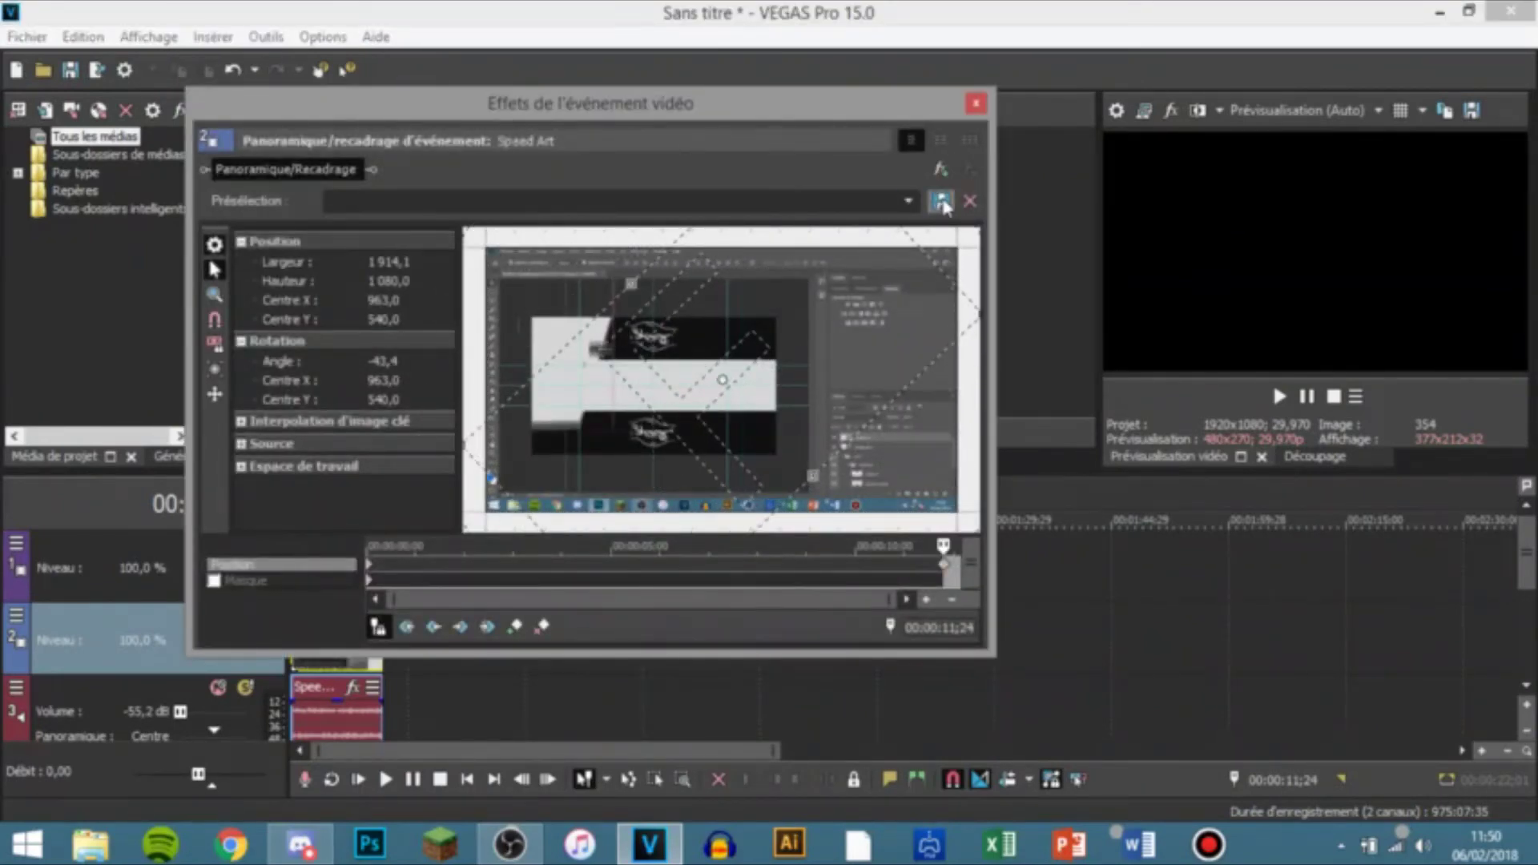
{"action": "left_click", "coordinate": [976, 104]}
{"action": "left_click_drag", "start_coordinate": [336, 705], "coordinate": [337, 719]}
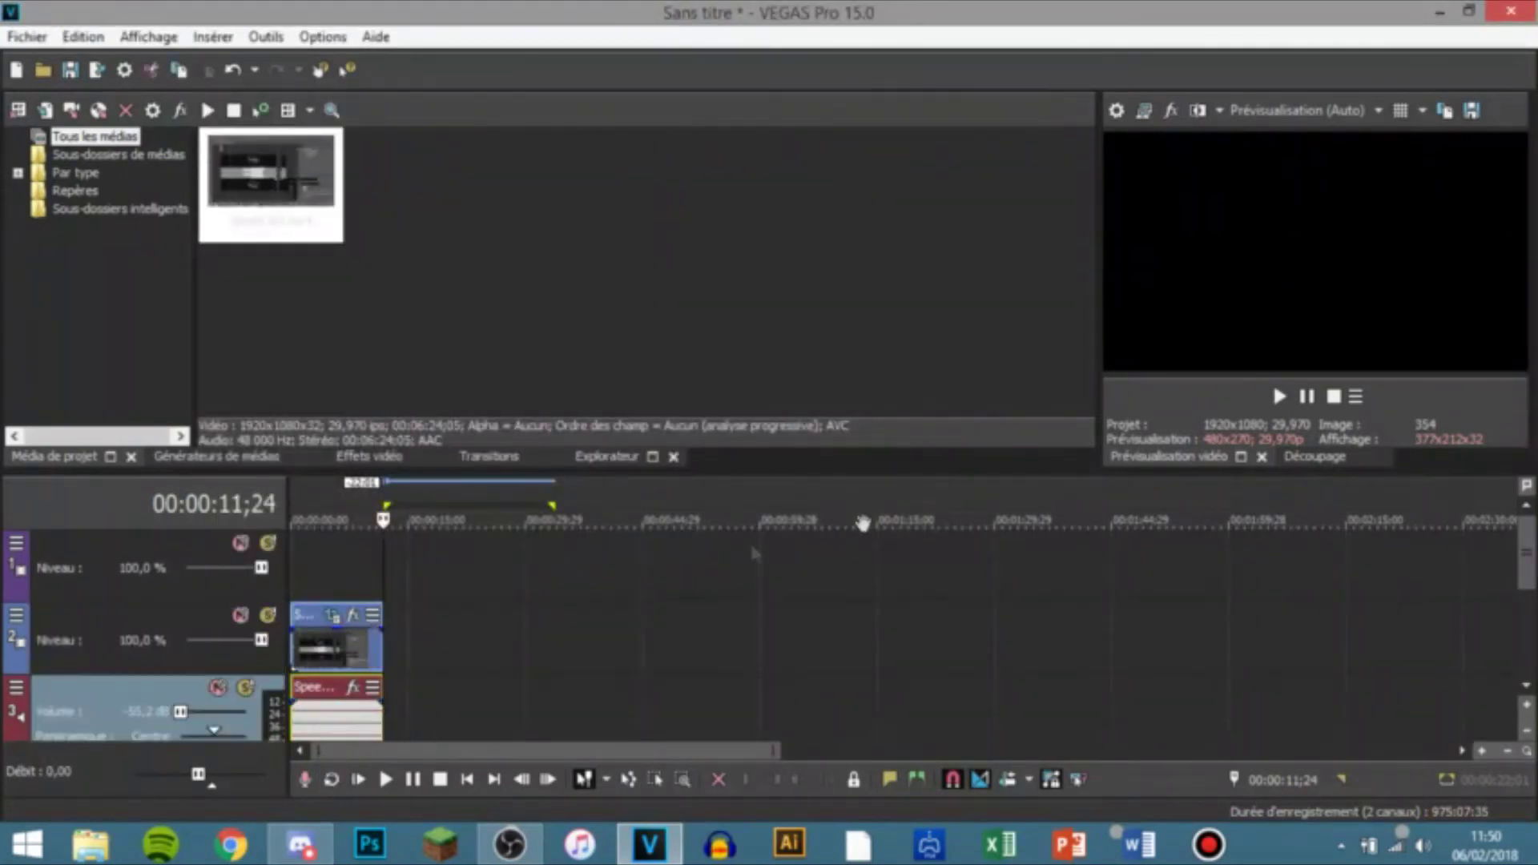
Step: Import the image 4wEbt3DR_400x400 from the Téléchargements folder onto the timeline after the Speed Art clip
{"action": "left_click", "coordinate": [40, 70]}
{"action": "left_click", "coordinate": [484, 243]}
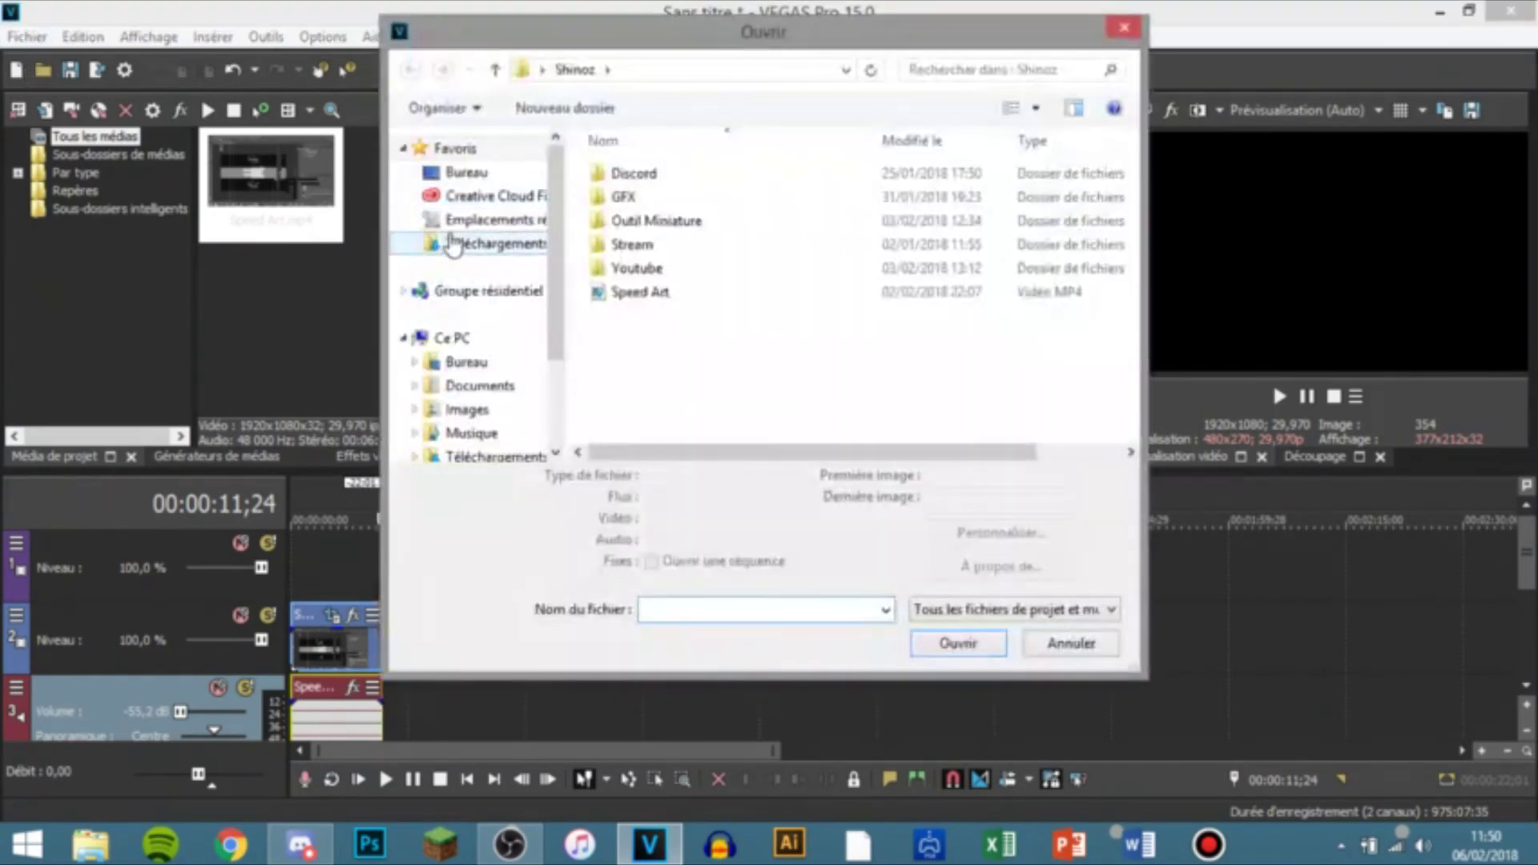
{"action": "left_click", "coordinate": [910, 200]}
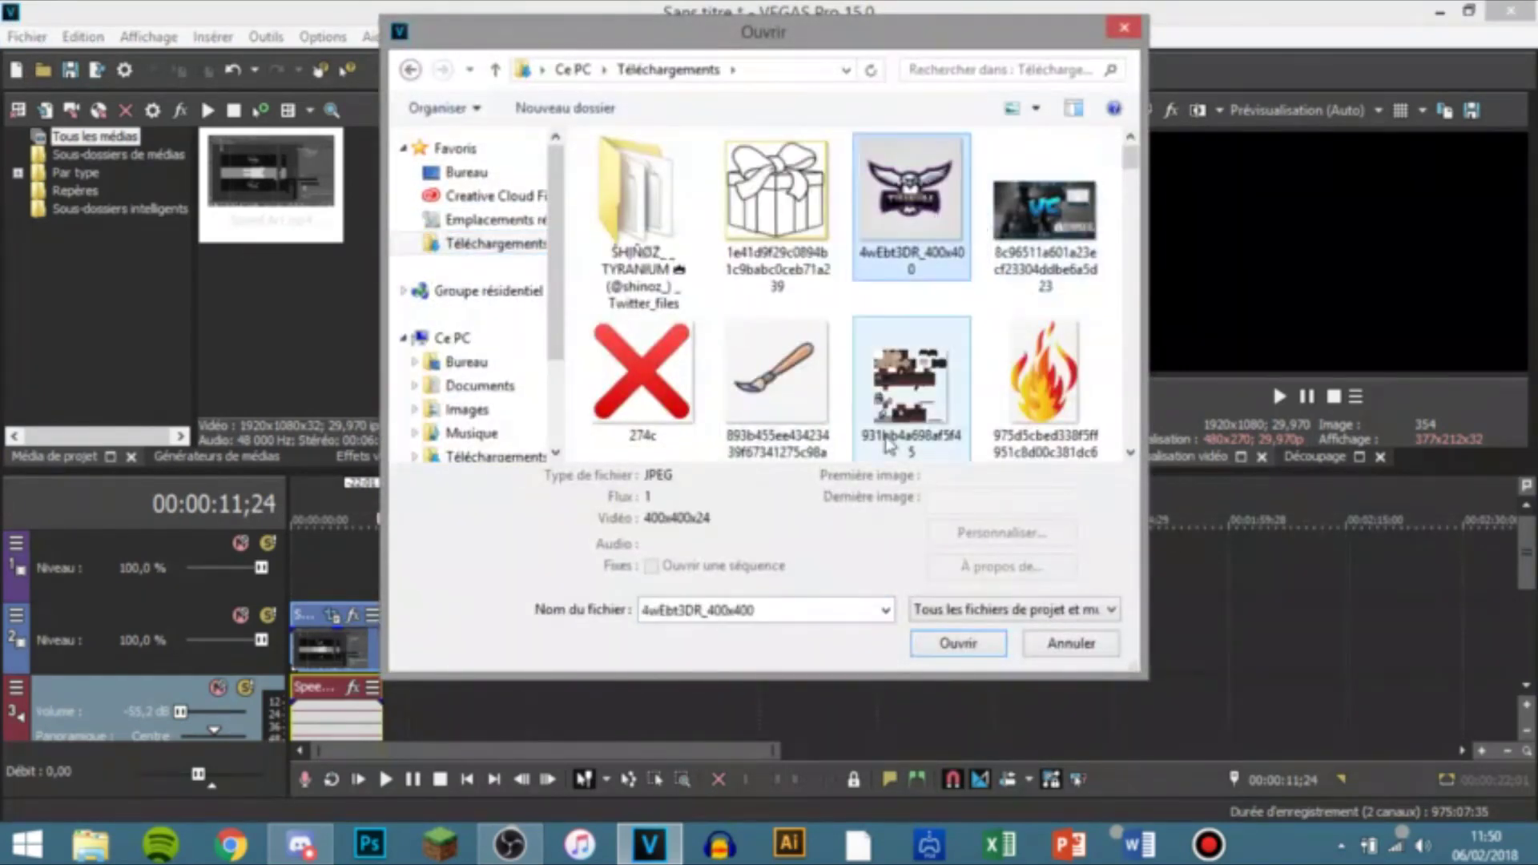
{"action": "left_click", "coordinate": [942, 648]}
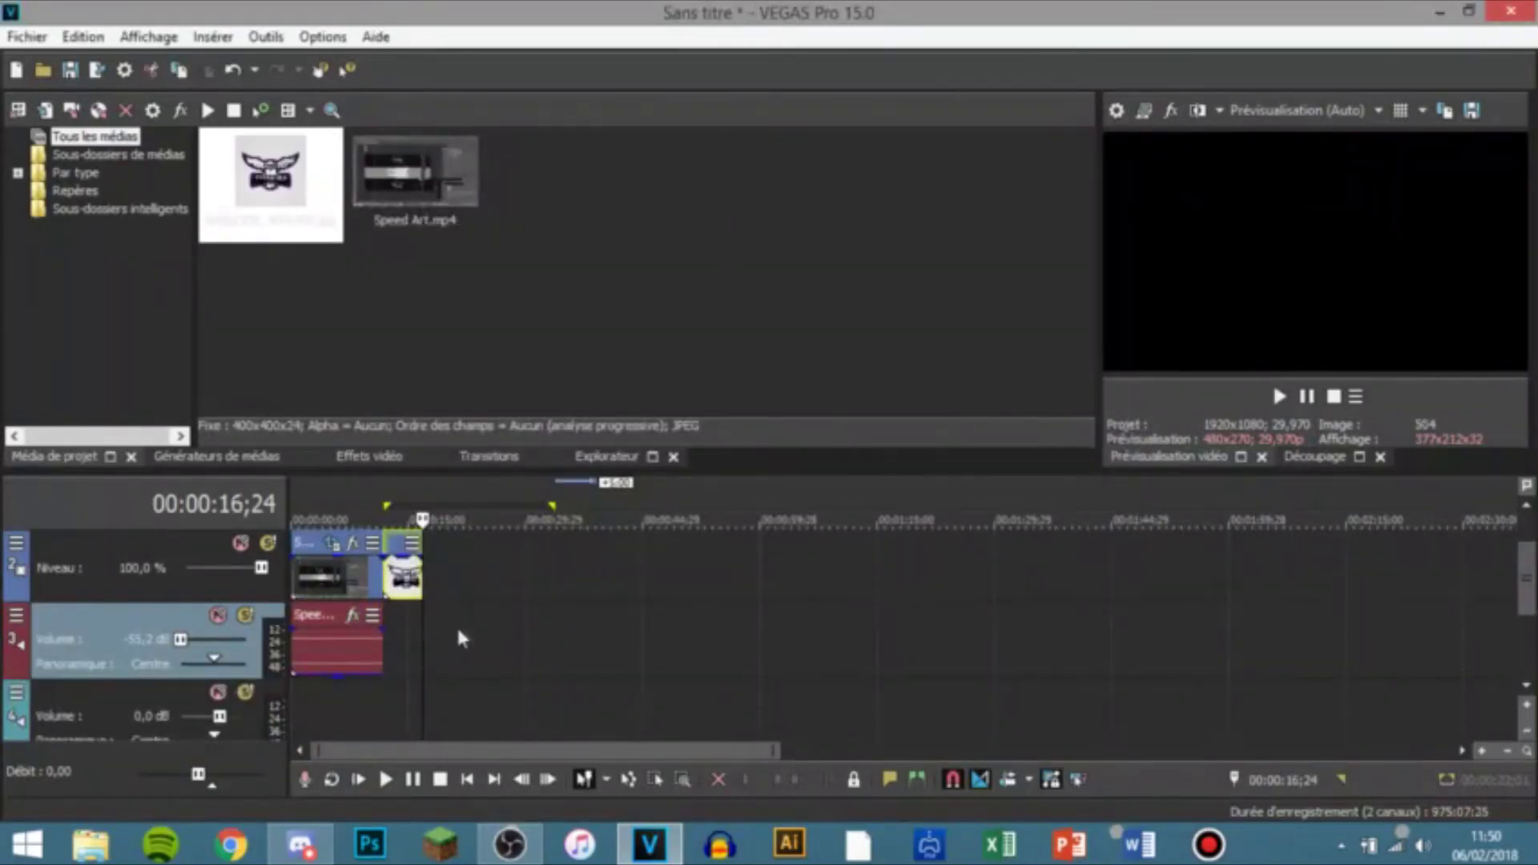
Step: Move the logo image clip to the top video track above the Speed Art clip and extend it to about 00:00:11;06
{"action": "left_click", "coordinate": [309, 574]}
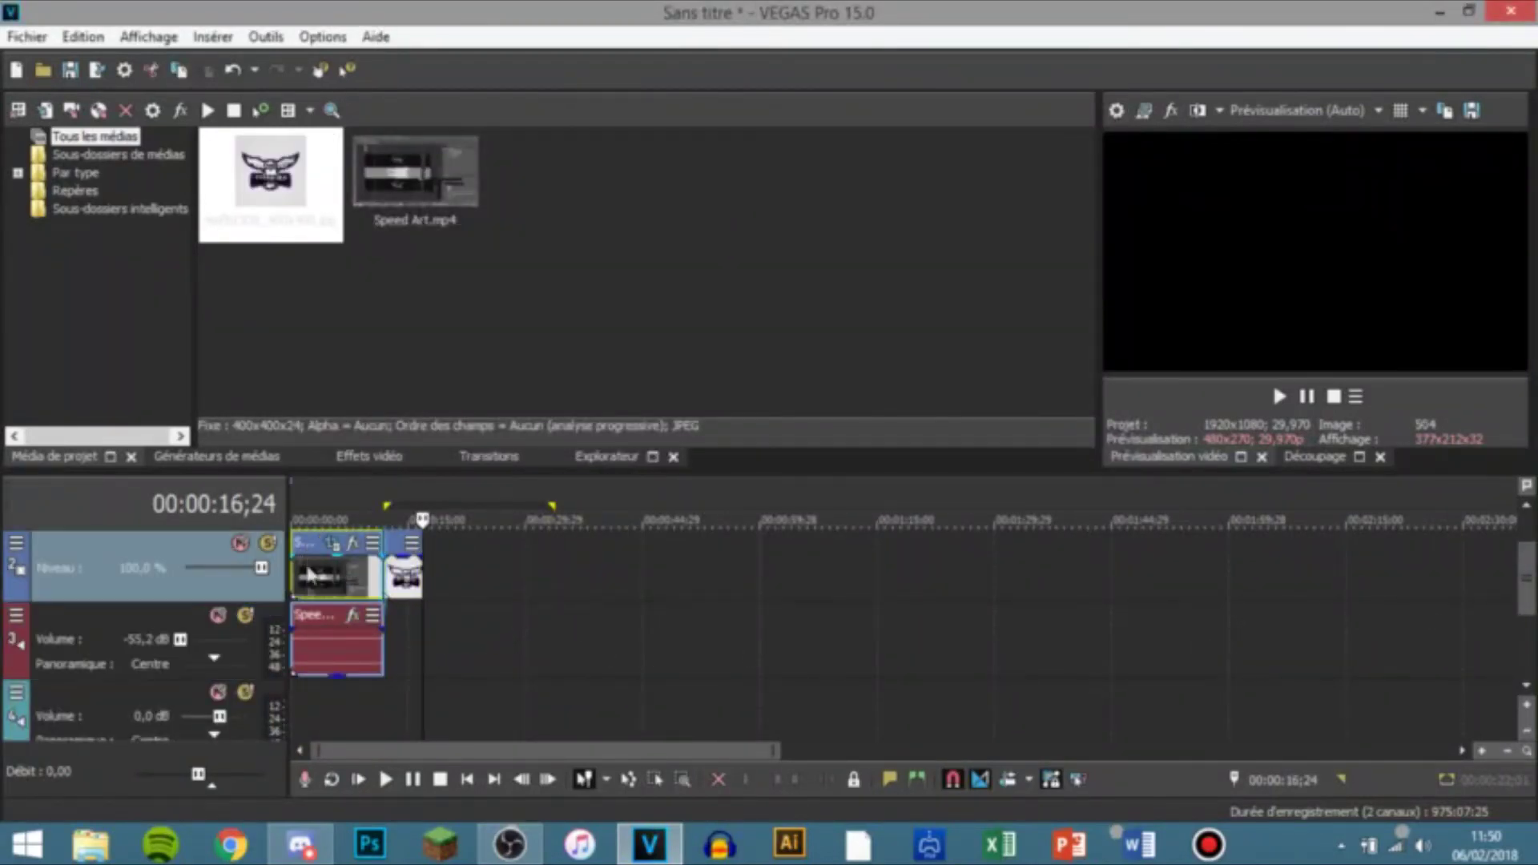
{"action": "key", "text": "Delete"}
{"action": "key", "text": "Delete"}
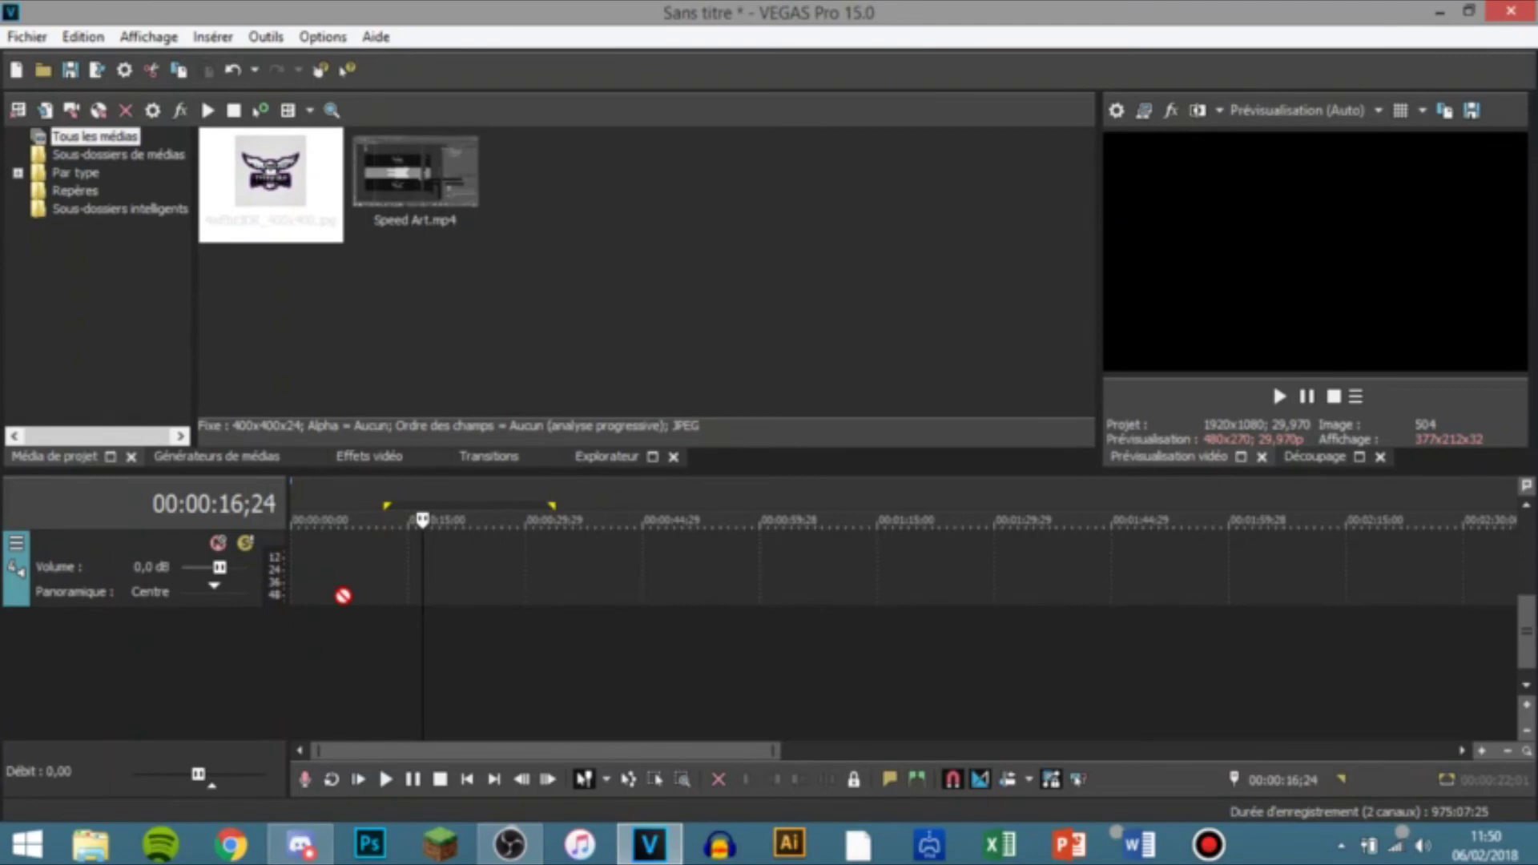
{"action": "key", "text": "ctrl+z"}
{"action": "key", "text": "ctrl+z"}
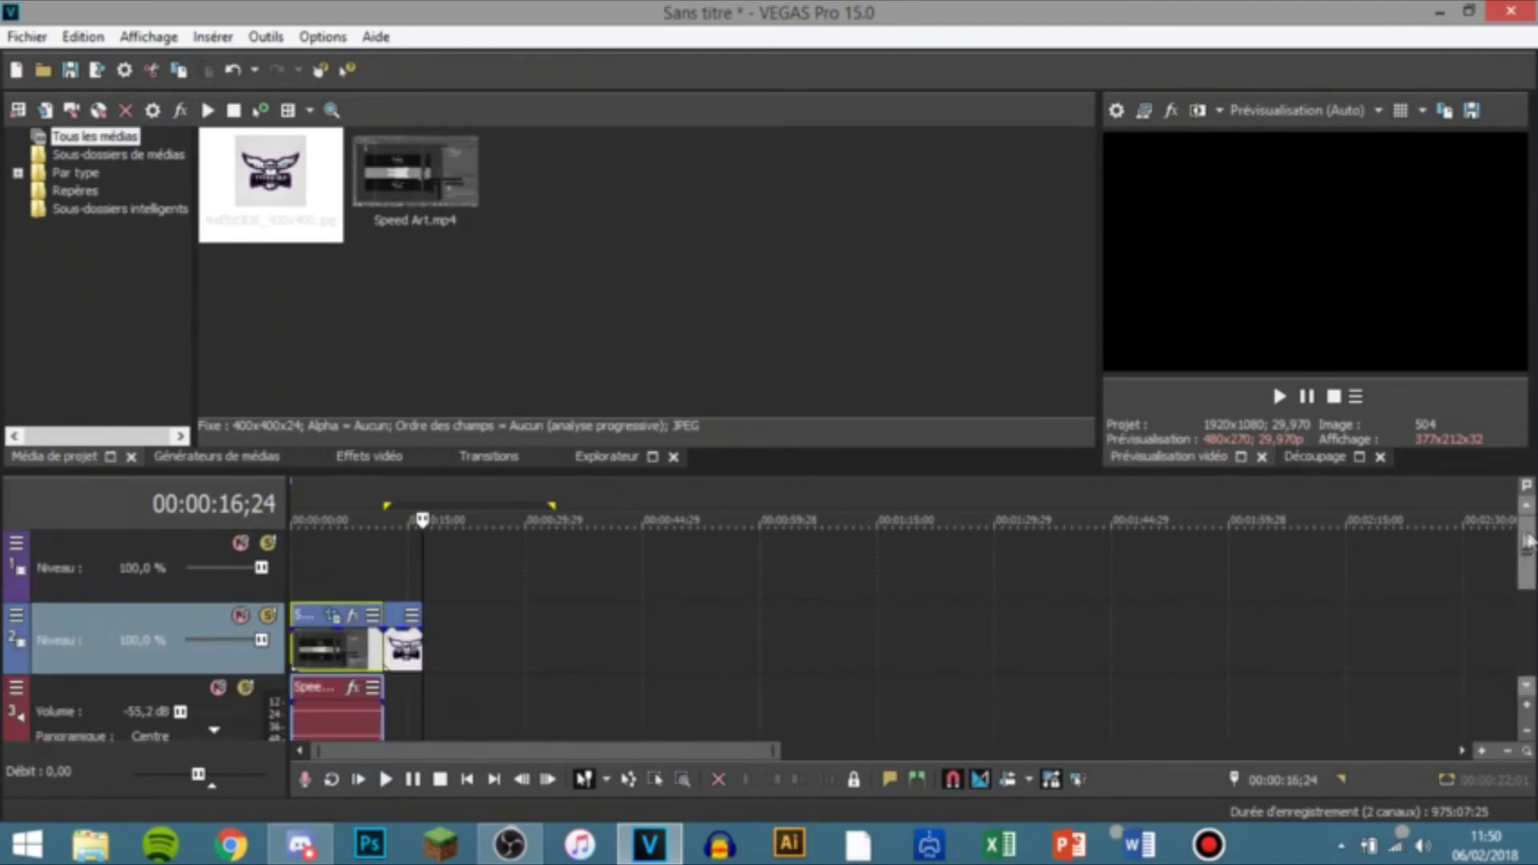
{"action": "left_click_drag", "start_coordinate": [395, 624], "coordinate": [399, 567]}
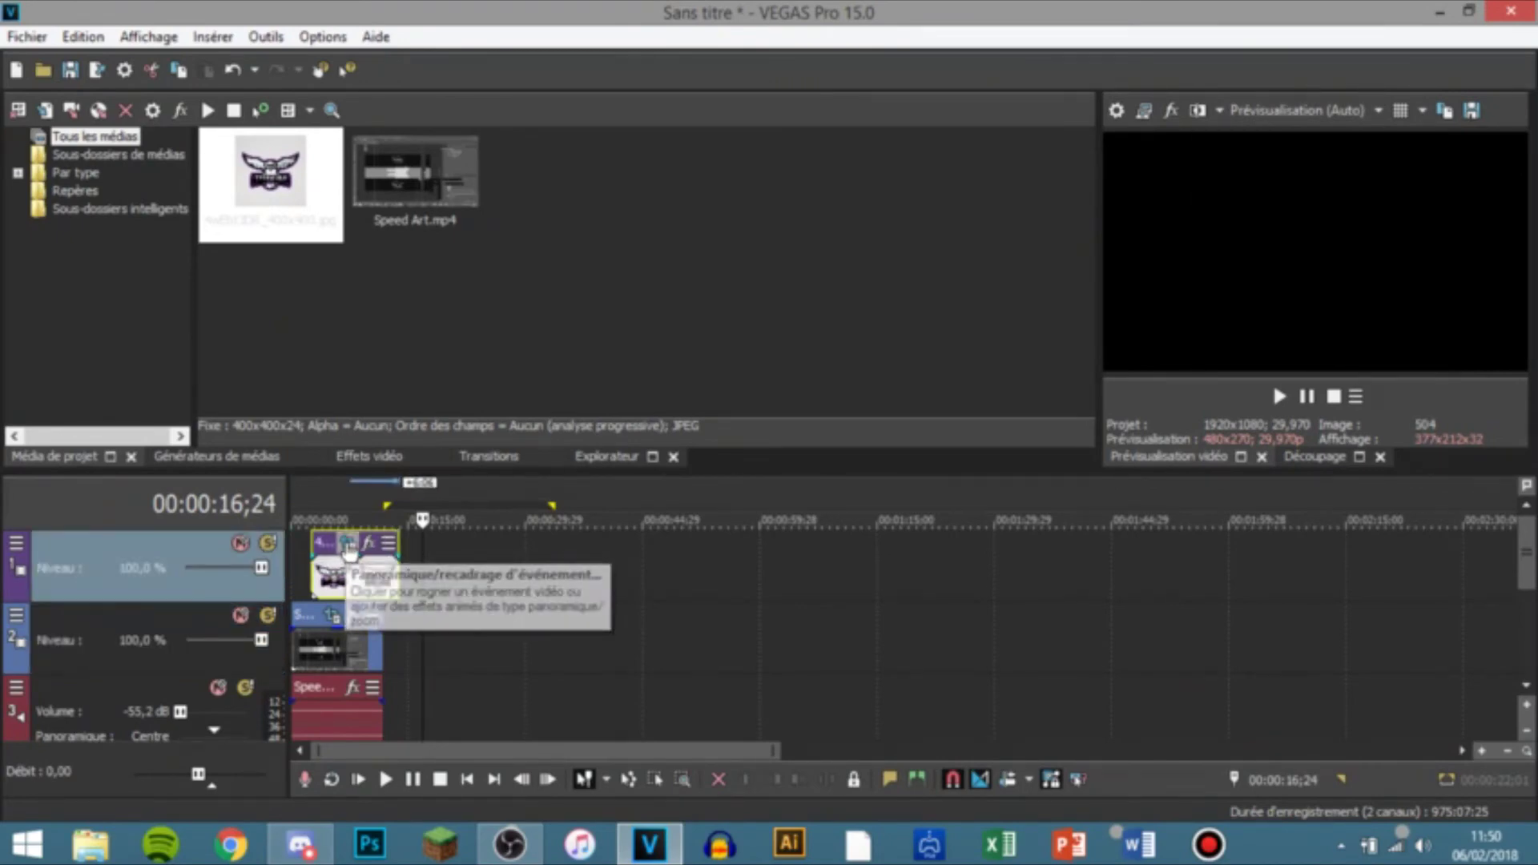
Step: Rotate the logo clip's pan/crop frame to about -44.2° at 00:00:11;06
{"action": "left_click", "coordinate": [347, 546]}
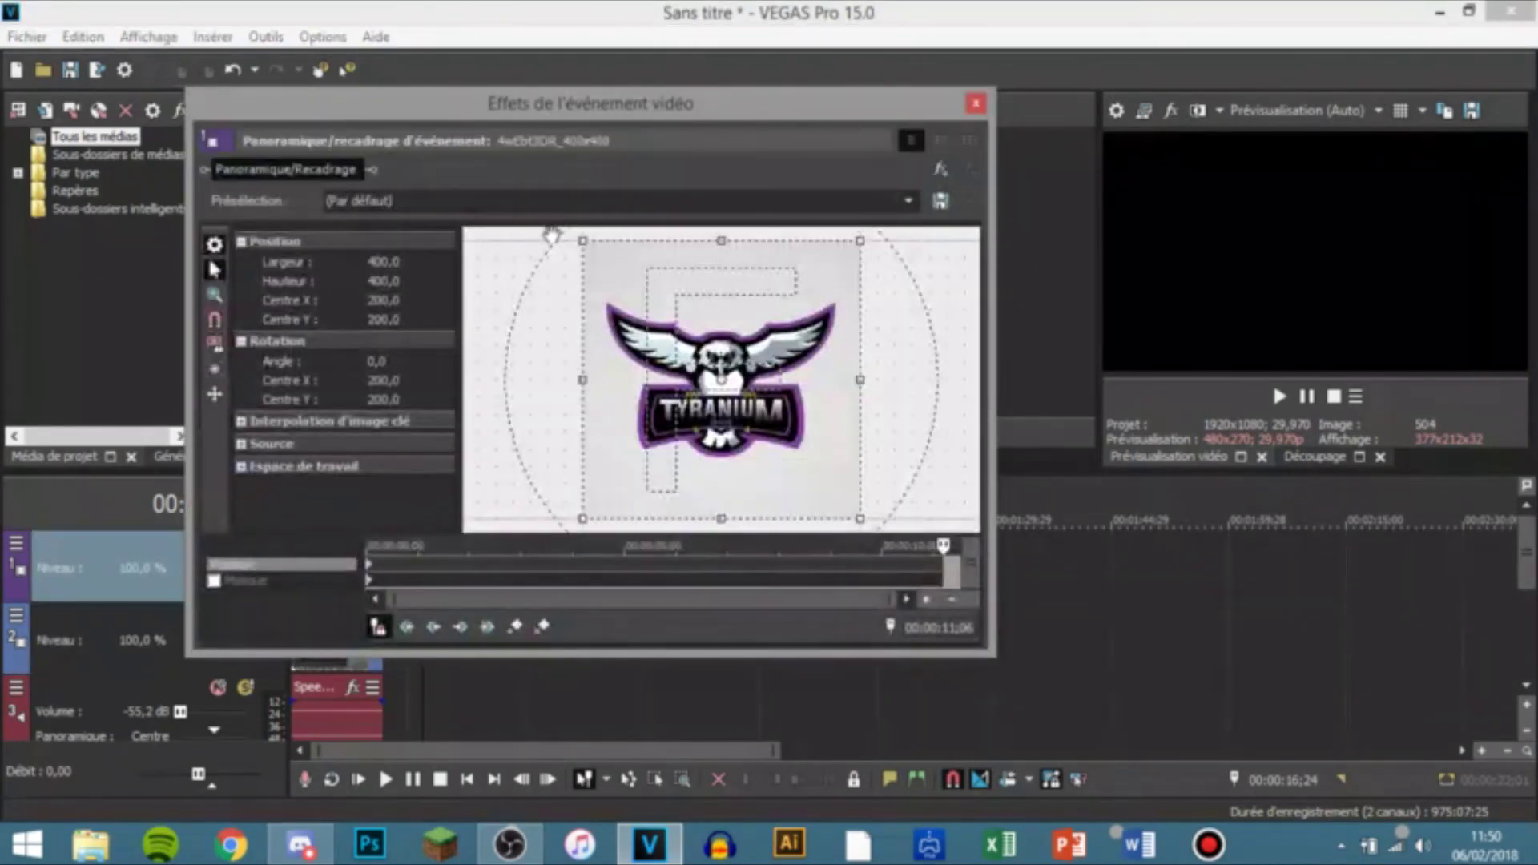
{"action": "left_click_drag", "start_coordinate": [567, 244], "coordinate": [516, 389]}
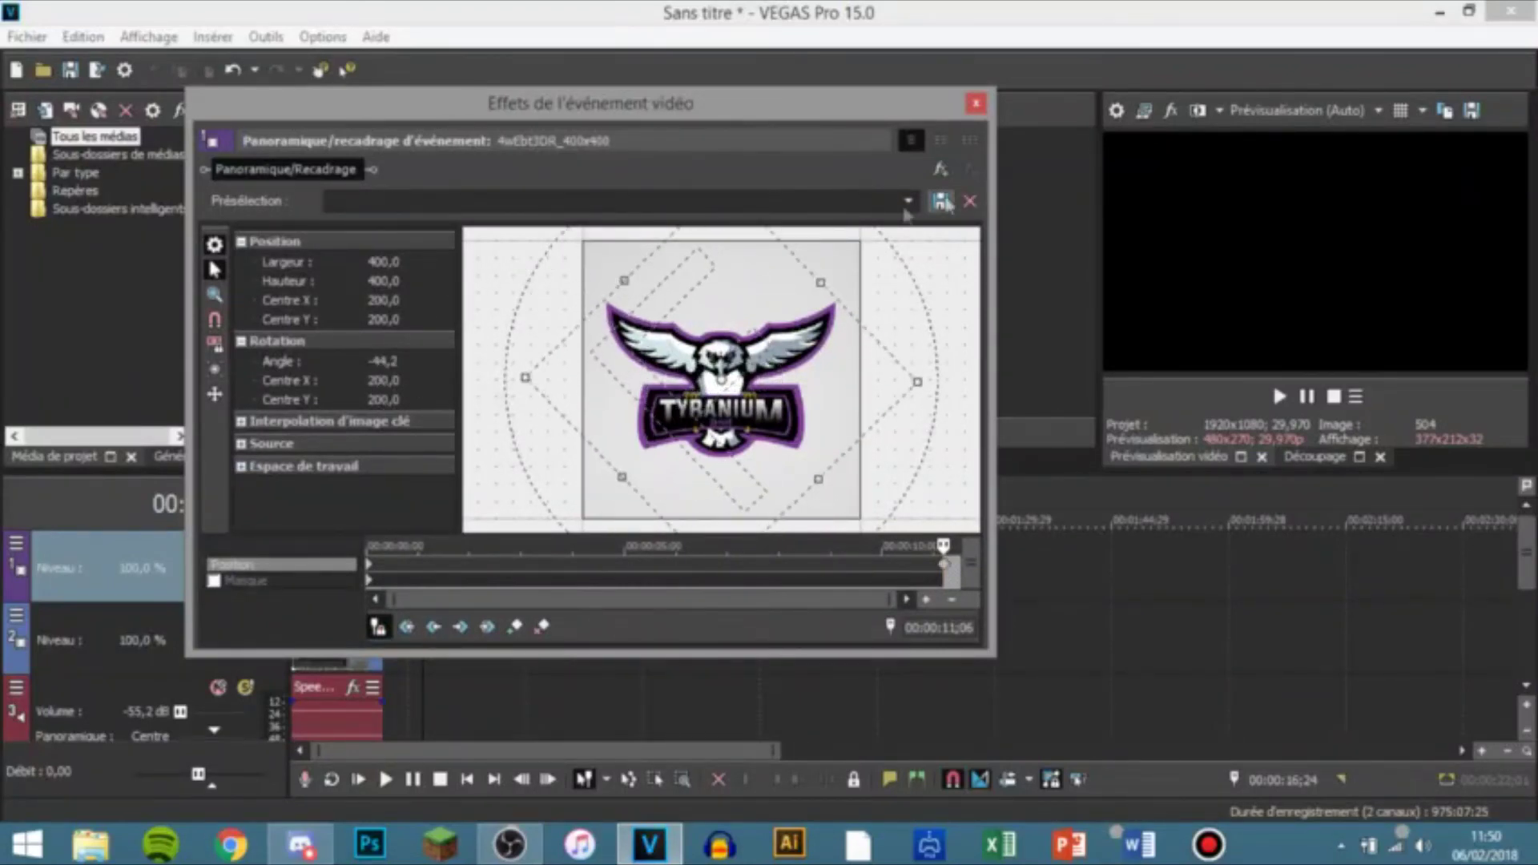
{"action": "left_click", "coordinate": [975, 102]}
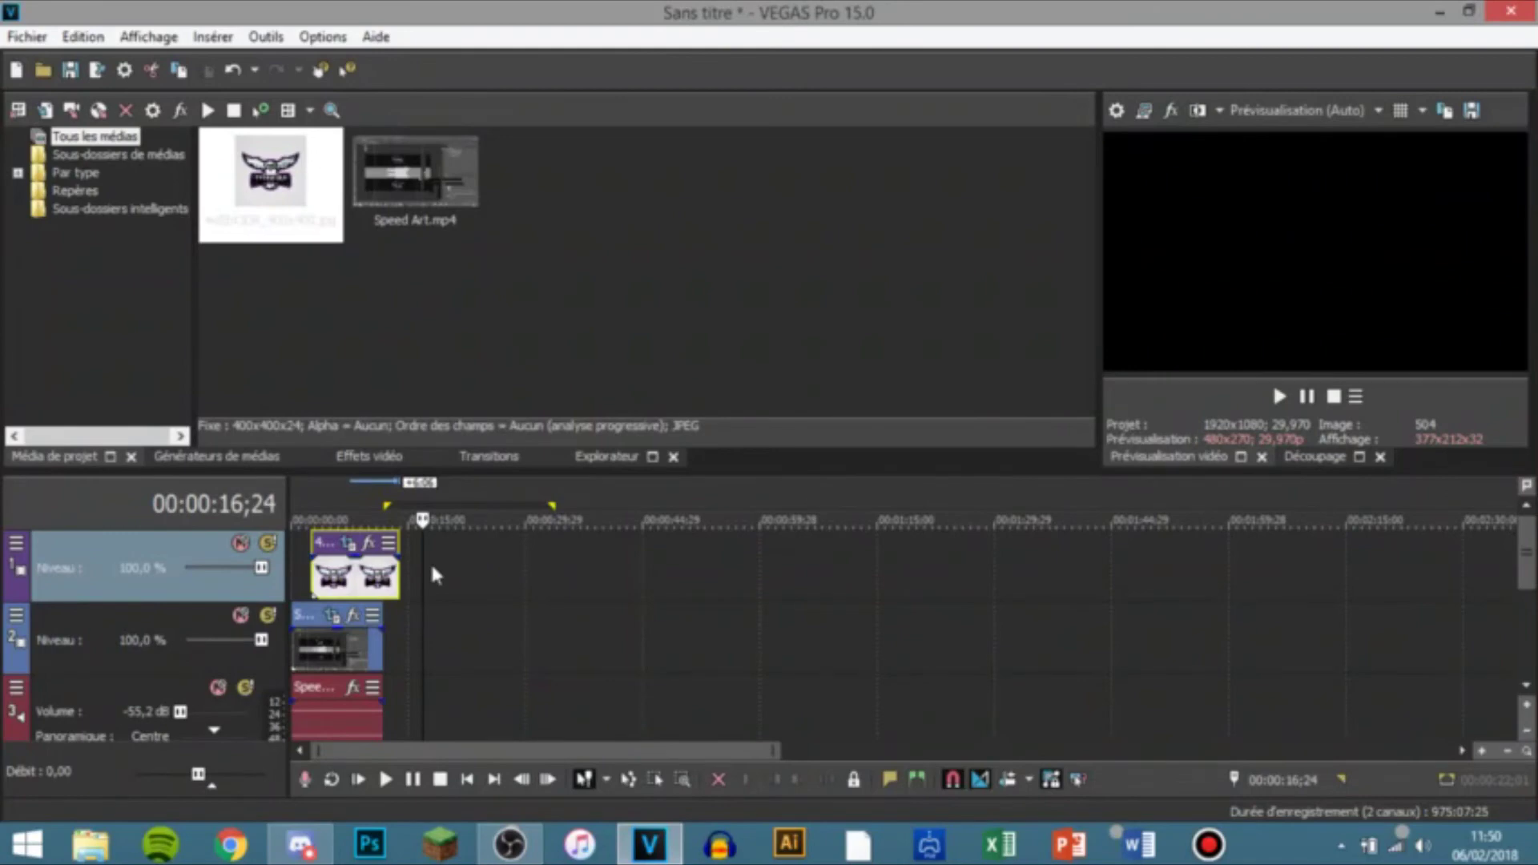
Step: Add a pan/crop keyframe to the logo clip at 00:00:09;07 with the frame rotated to about 68.6°
{"action": "left_click", "coordinate": [383, 580]}
{"action": "left_click", "coordinate": [370, 581]}
{"action": "right_click", "coordinate": [374, 580]}
{"action": "left_click", "coordinate": [385, 515]}
{"action": "key", "text": "space"}
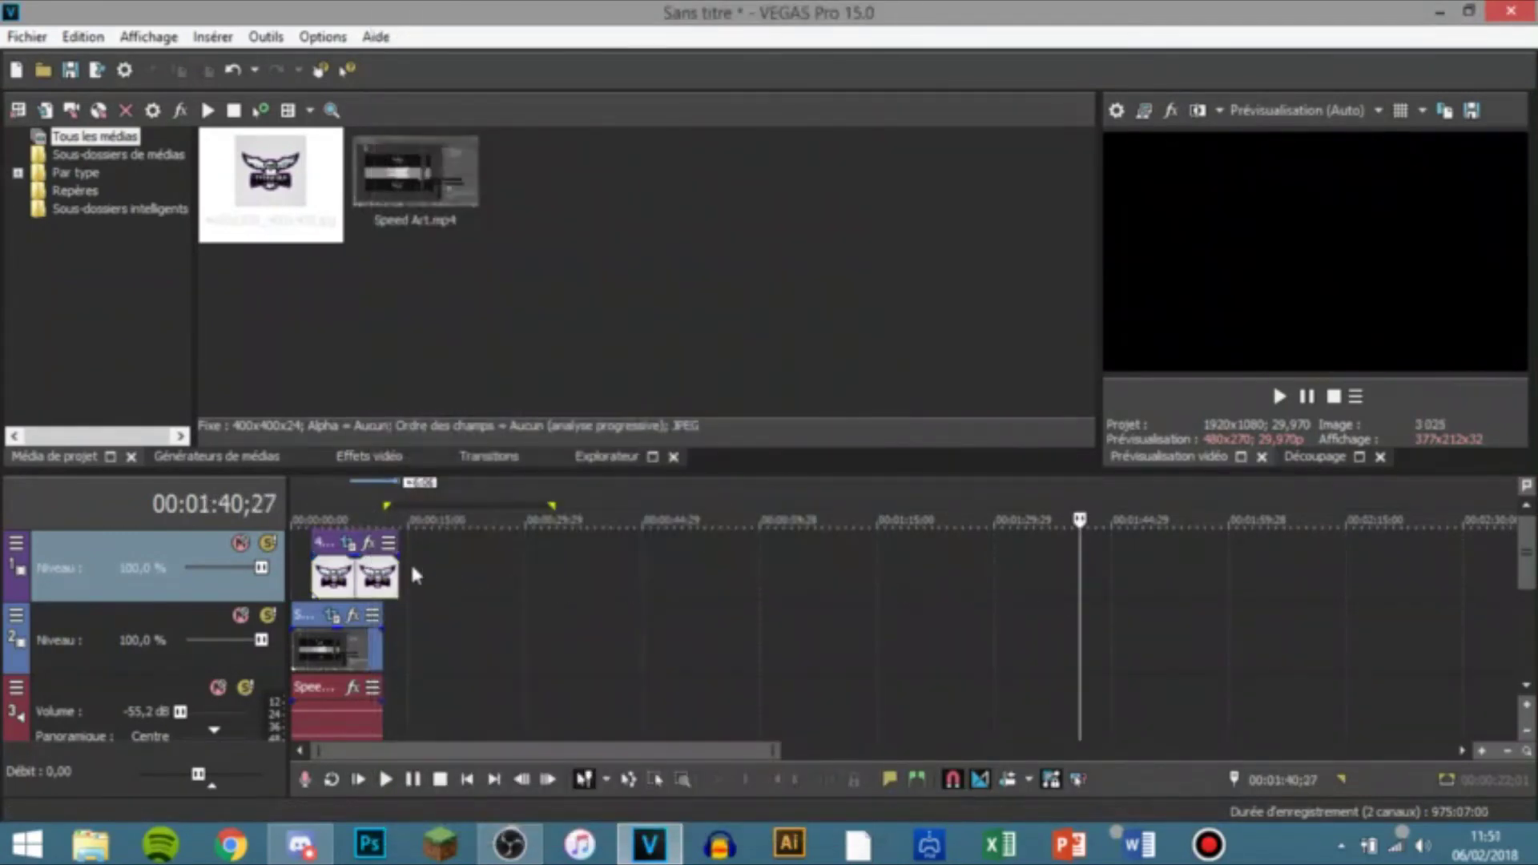
{"action": "left_click", "coordinate": [348, 543]}
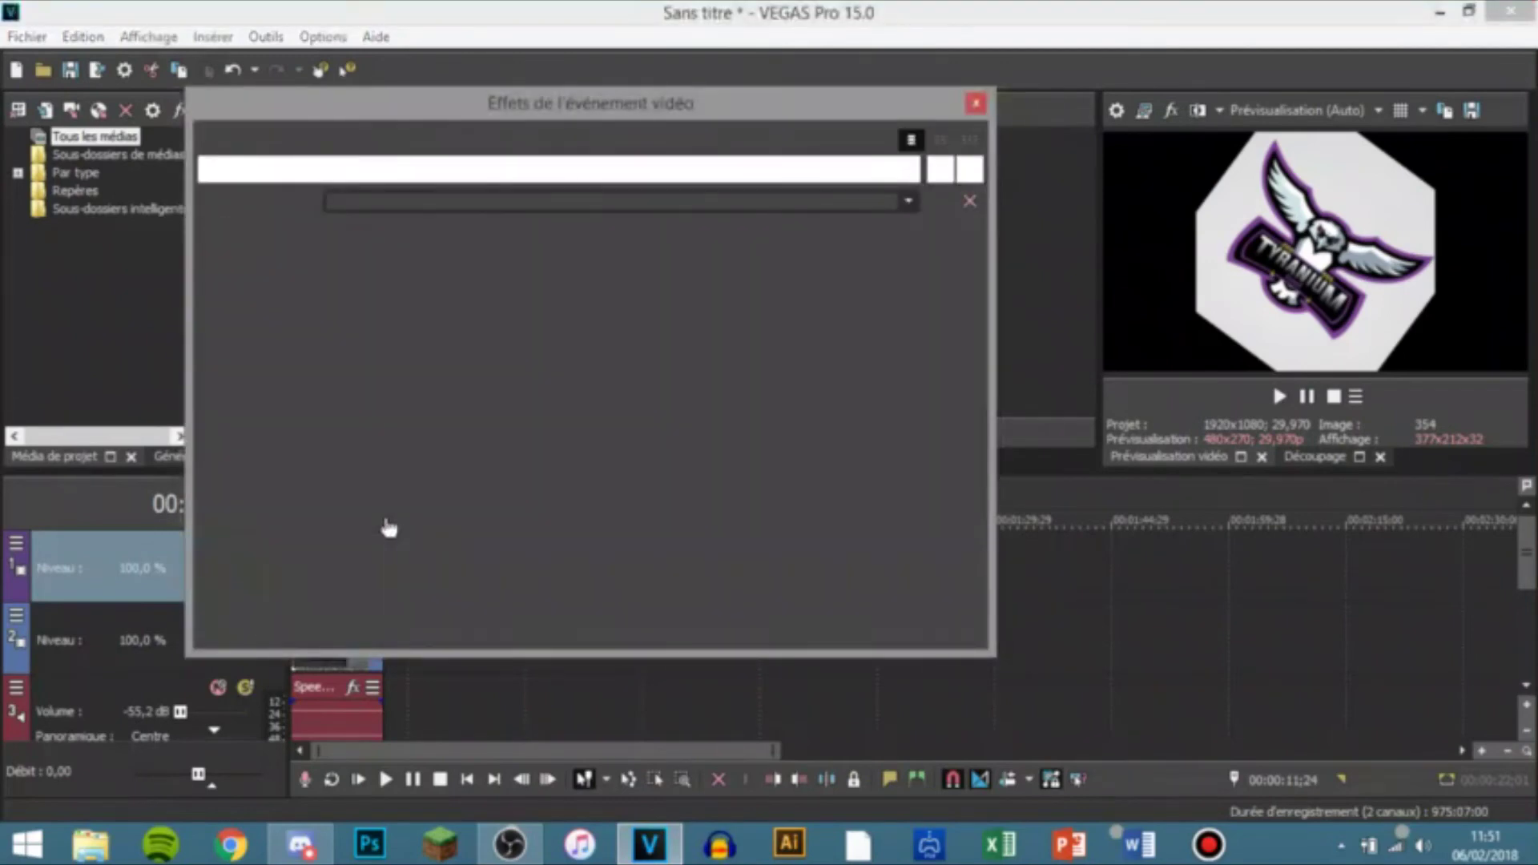
{"action": "left_click_drag", "start_coordinate": [864, 293], "coordinate": [755, 525]}
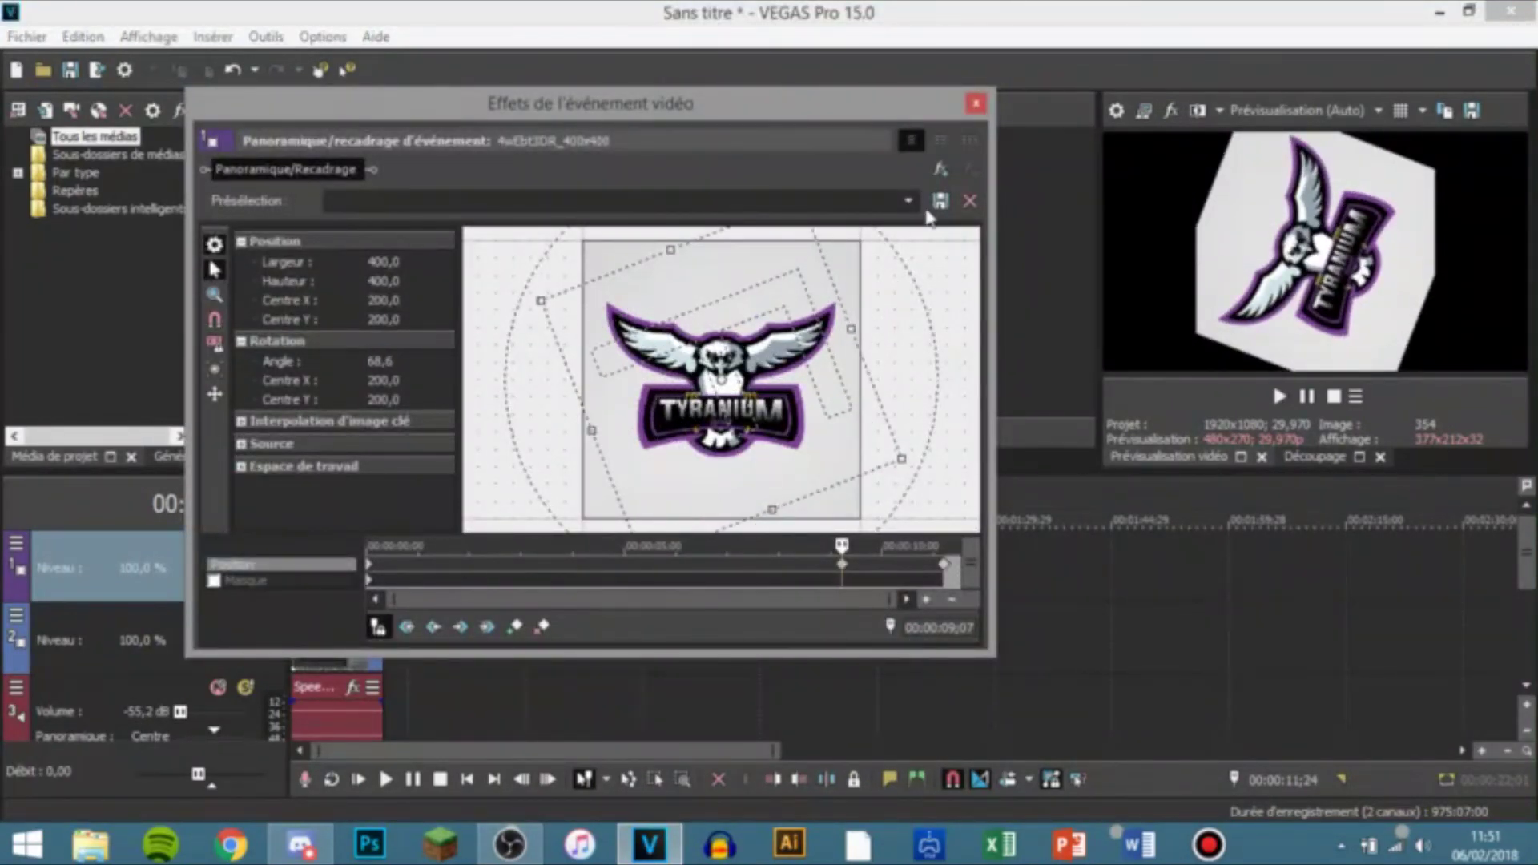
{"action": "left_click", "coordinate": [975, 104]}
Step: Play the timeline from 00:00:02;17 to check the logo's rotation and pause at 00:00:11;10
{"action": "left_click", "coordinate": [311, 635]}
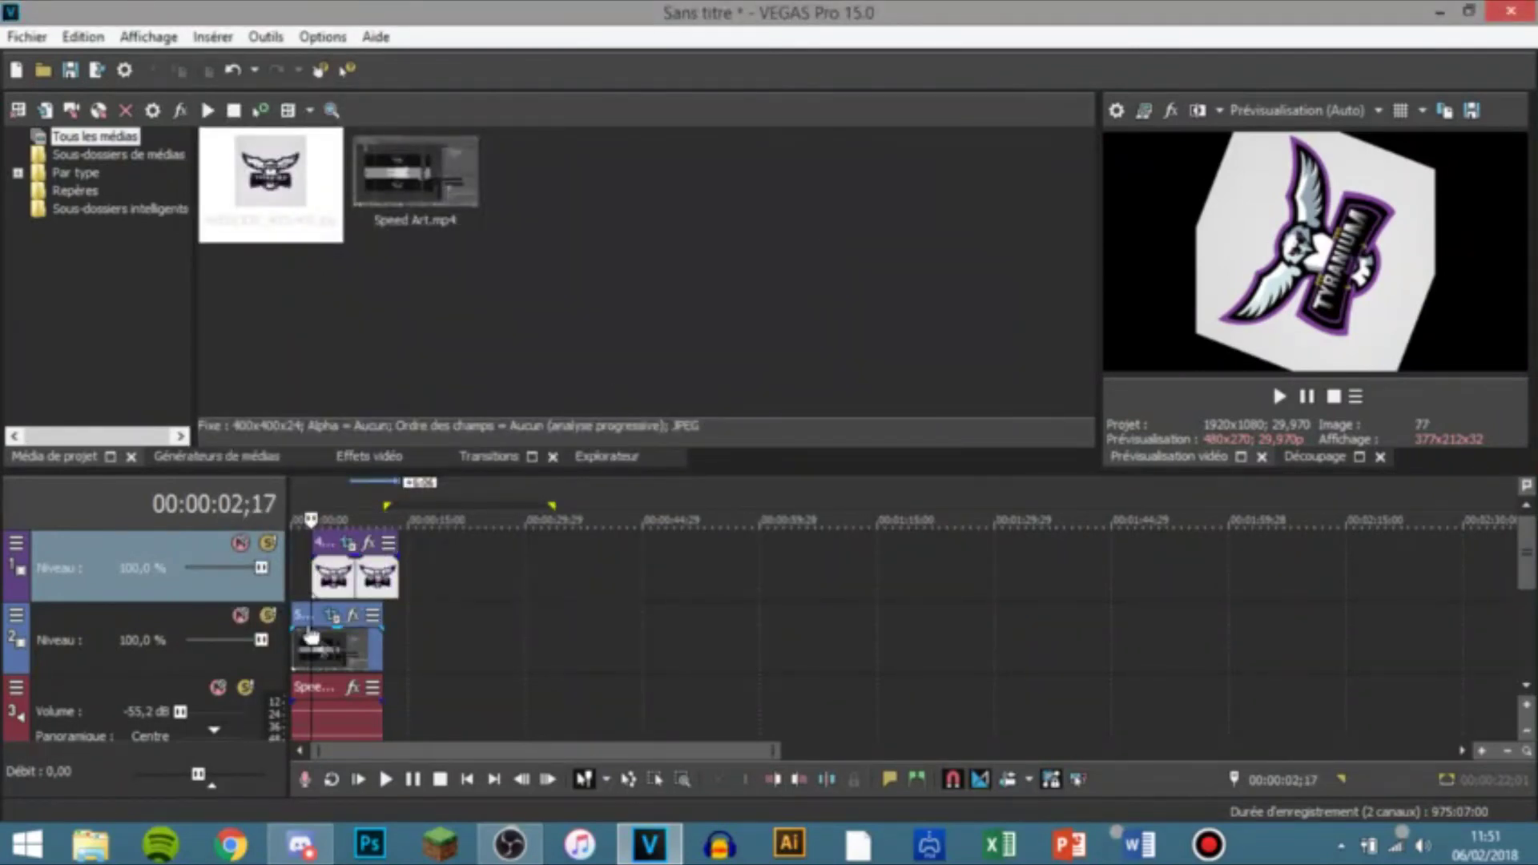
{"action": "left_click", "coordinate": [385, 779]}
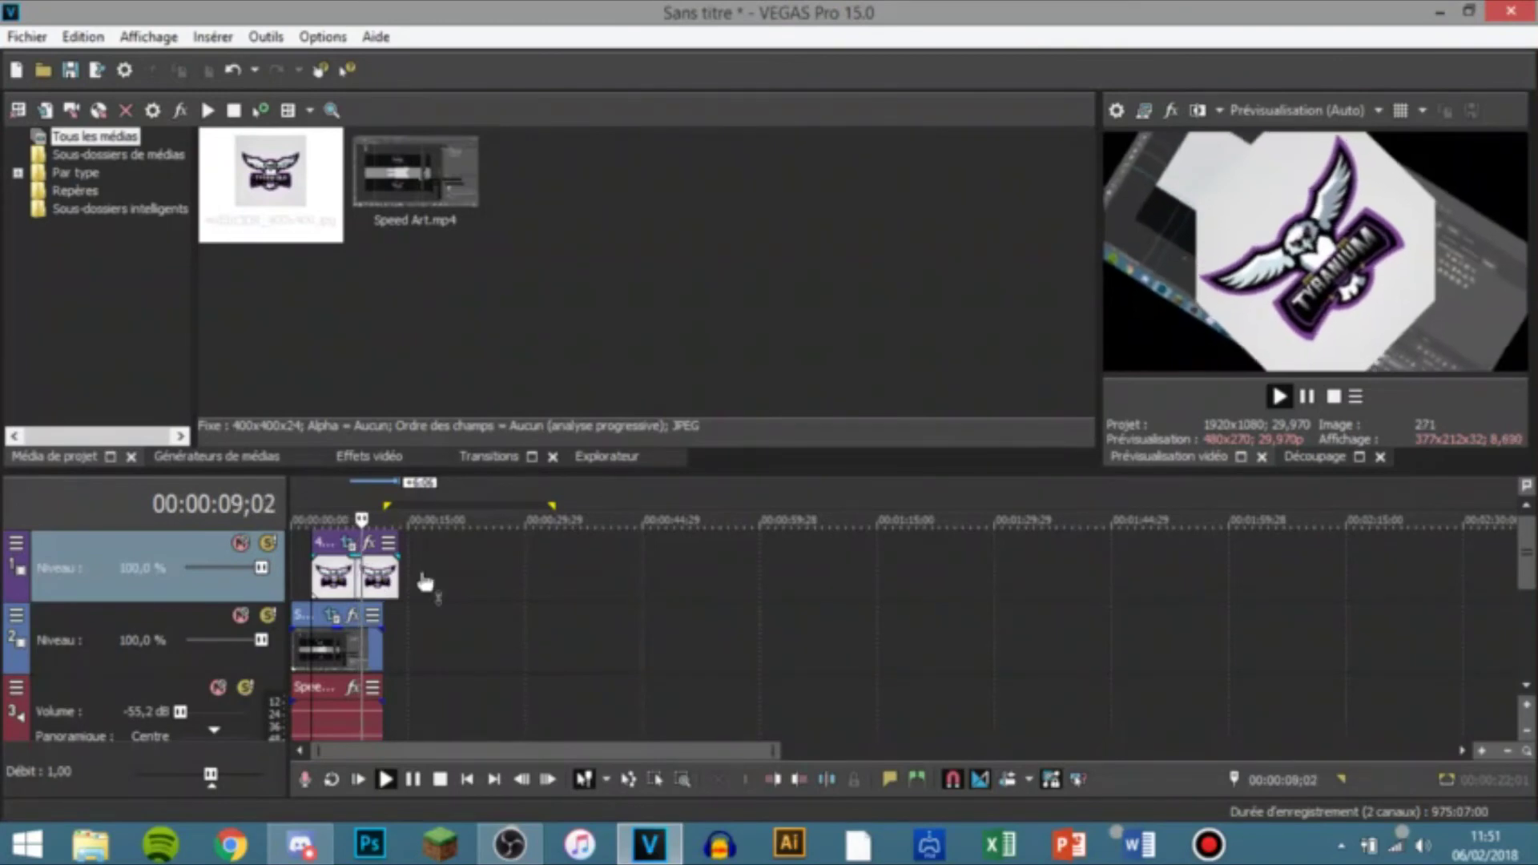
{"action": "left_click", "coordinate": [414, 780]}
Step: Move the logo clip to the start of the top video track
{"action": "left_click_drag", "start_coordinate": [334, 553], "coordinate": [317, 552]}
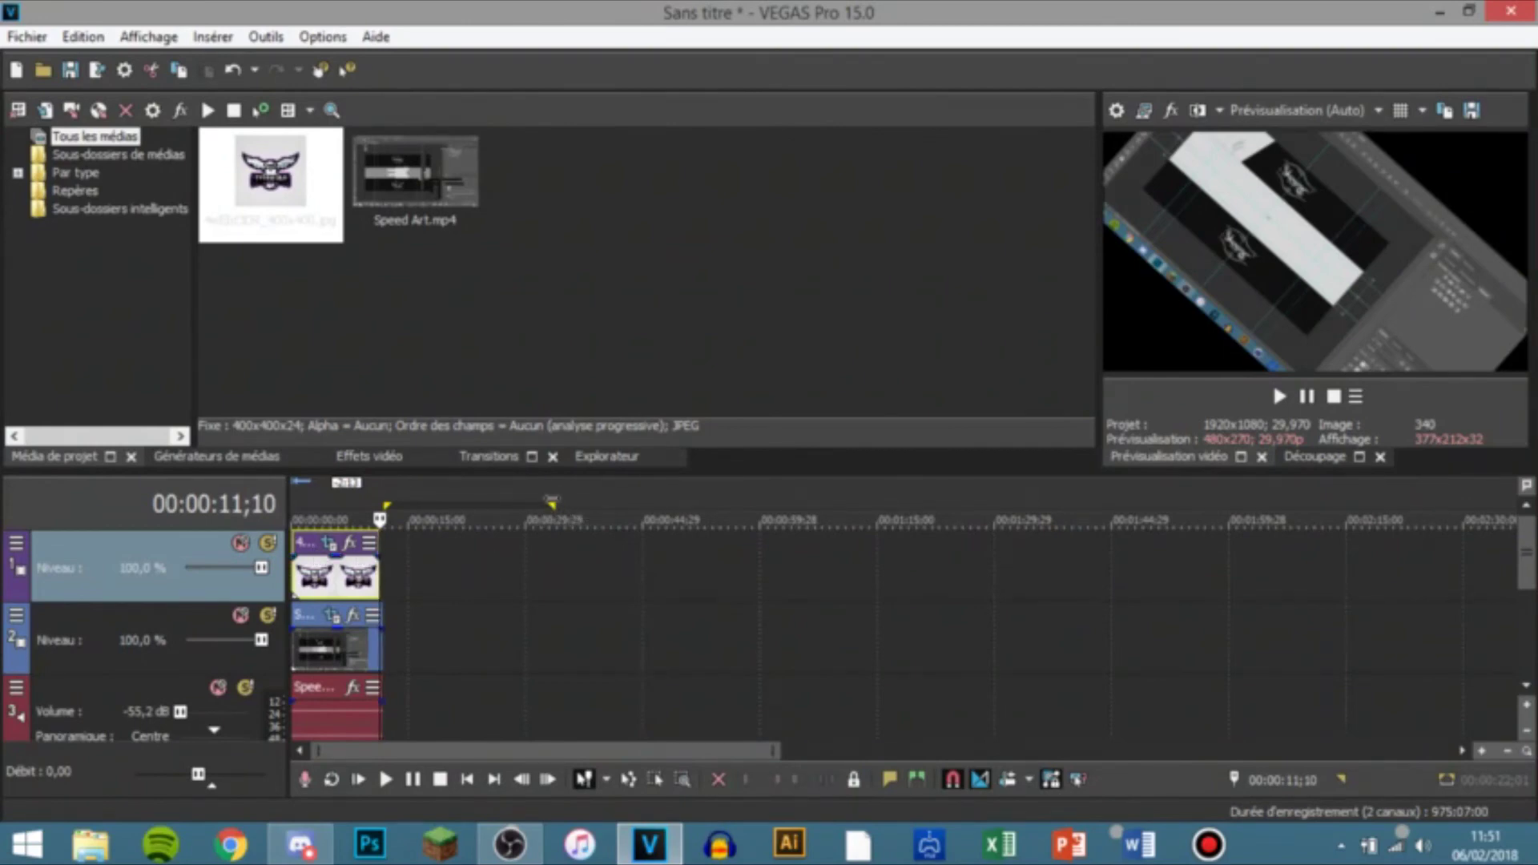
{"action": "left_click_drag", "start_coordinate": [1526, 557], "coordinate": [1522, 593]}
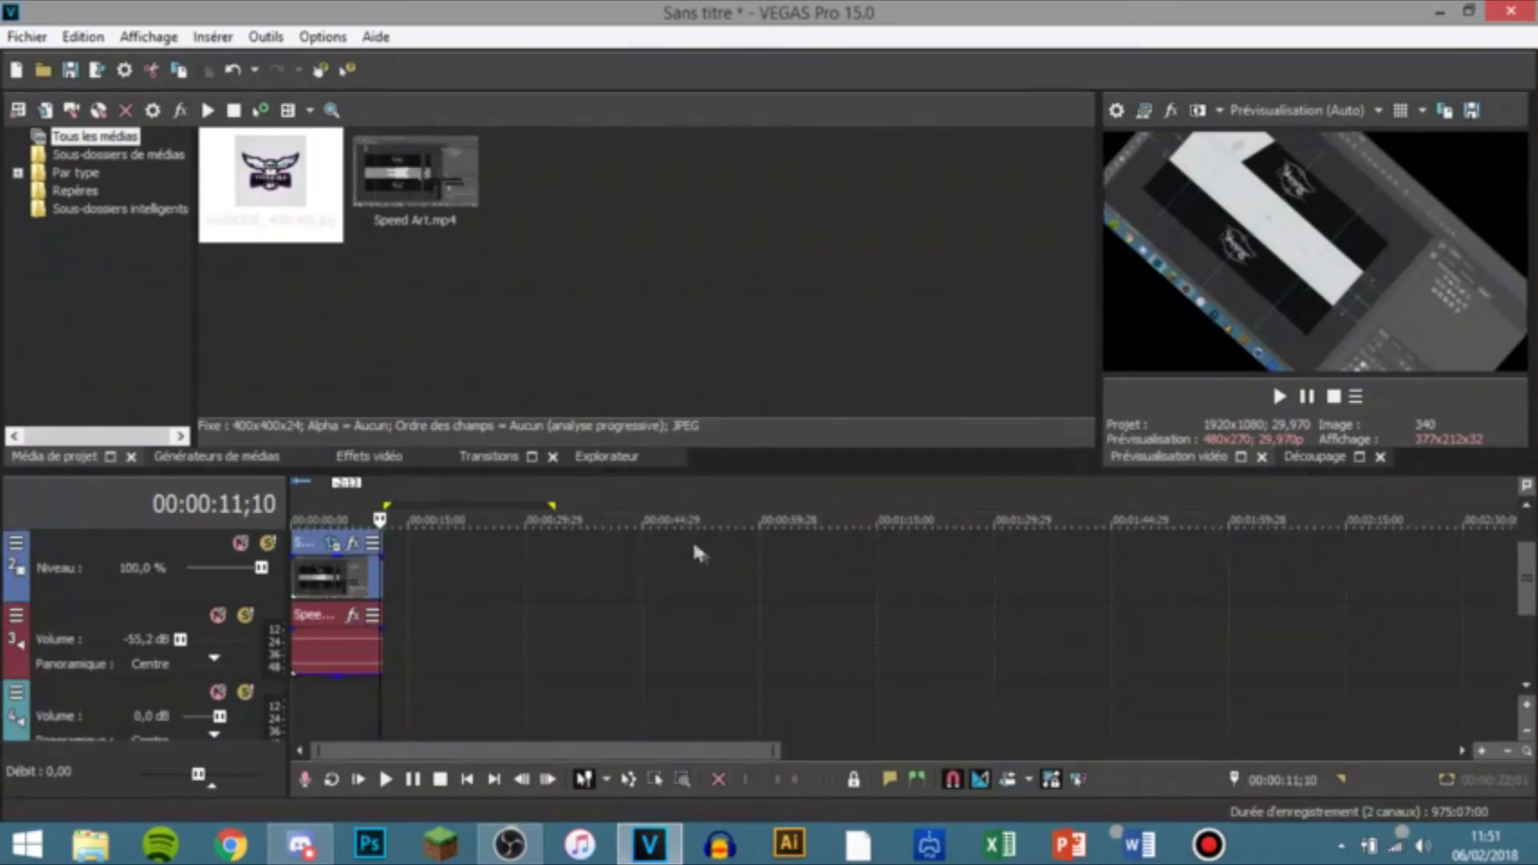
Step: Browse the Téléchargements folder for another media file and cancel the import
{"action": "left_click", "coordinate": [43, 70]}
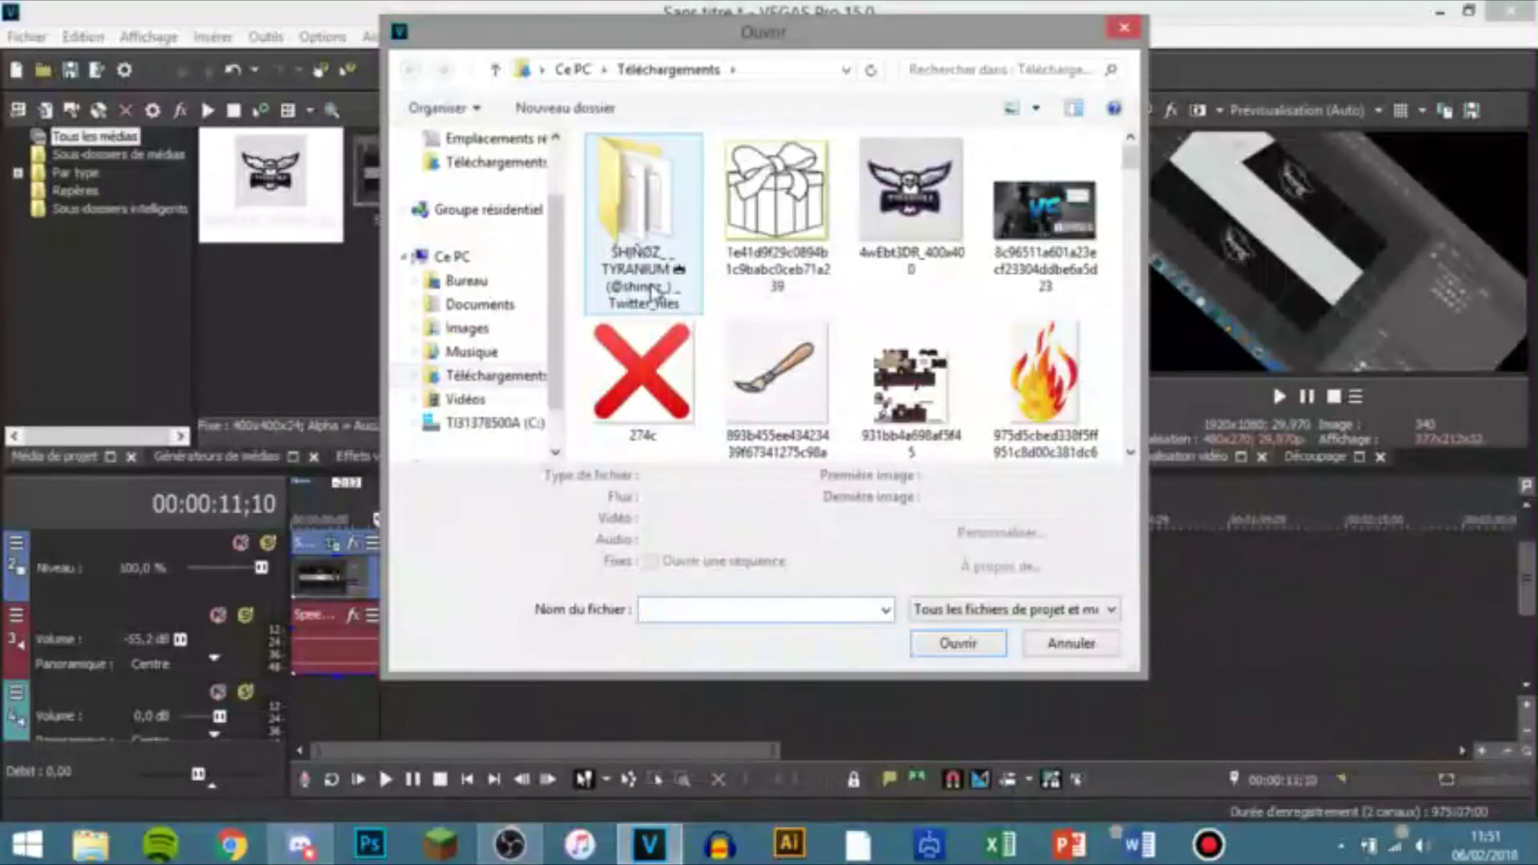
{"action": "mouse_move", "coordinate": [1130, 160]}
{"action": "left_mouse_down"}
{"action": "mouse_move", "coordinate": [1131, 419]}
{"action": "mouse_move", "coordinate": [1119, 124]}
{"action": "mouse_move", "coordinate": [1129, 352]}
{"action": "mouse_move", "coordinate": [1125, 148]}
{"action": "left_mouse_up"}
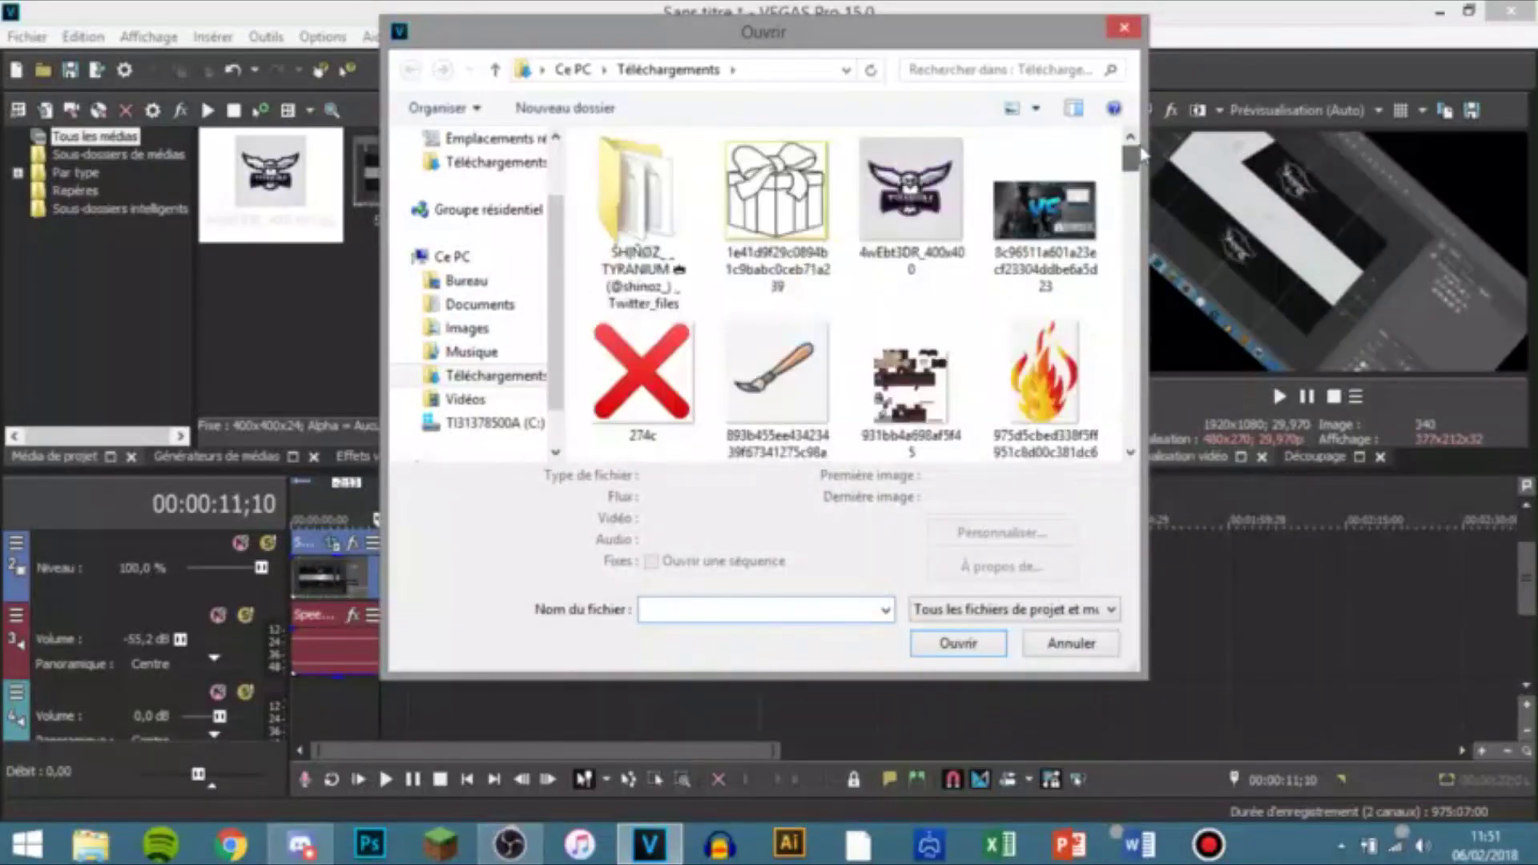
{"action": "left_click", "coordinate": [1124, 28]}
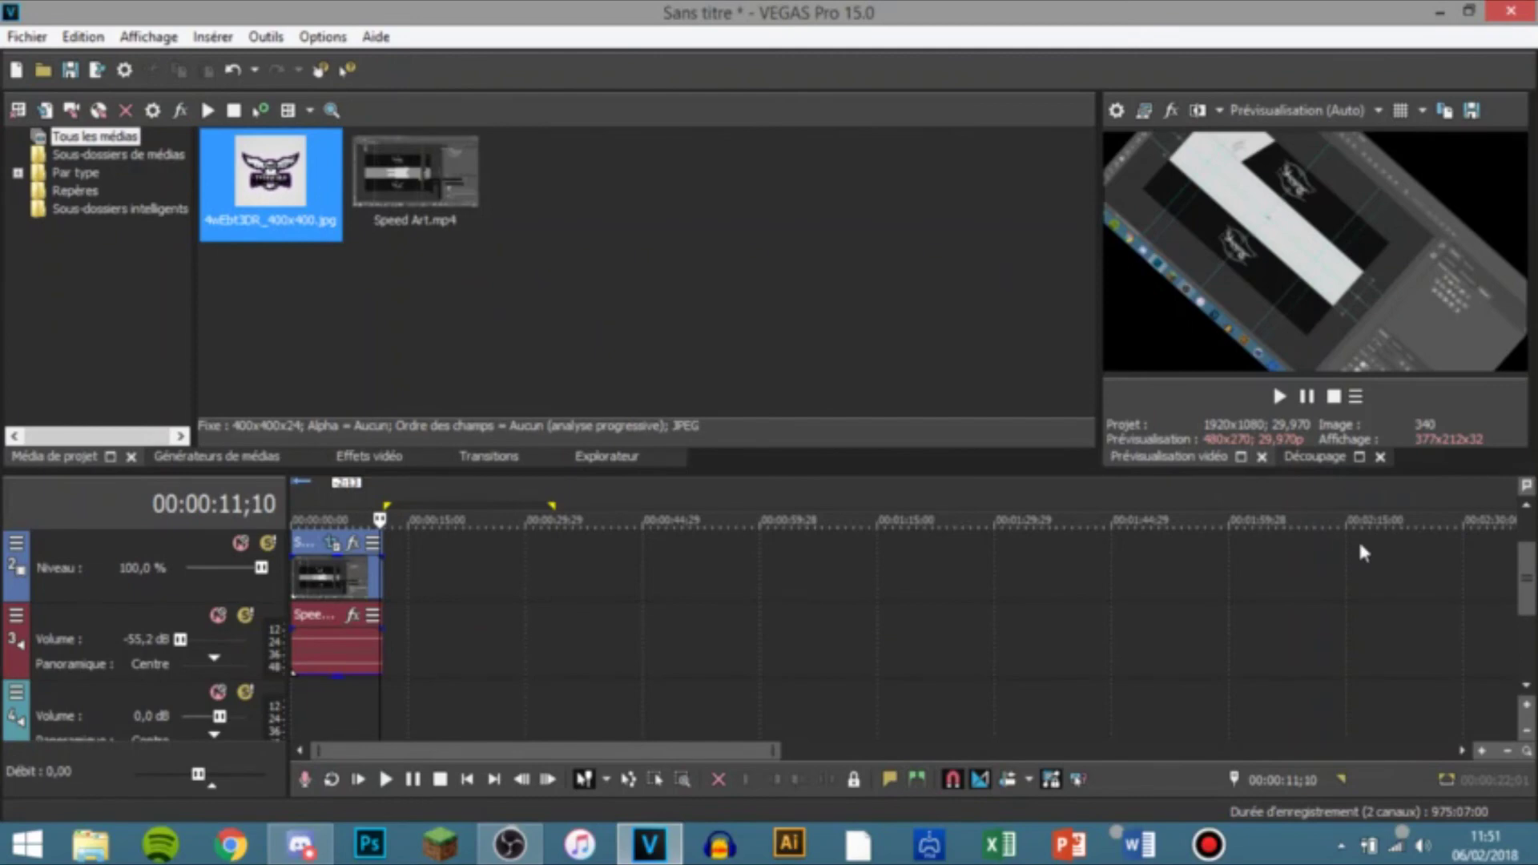
{"action": "key", "text": "Delete"}
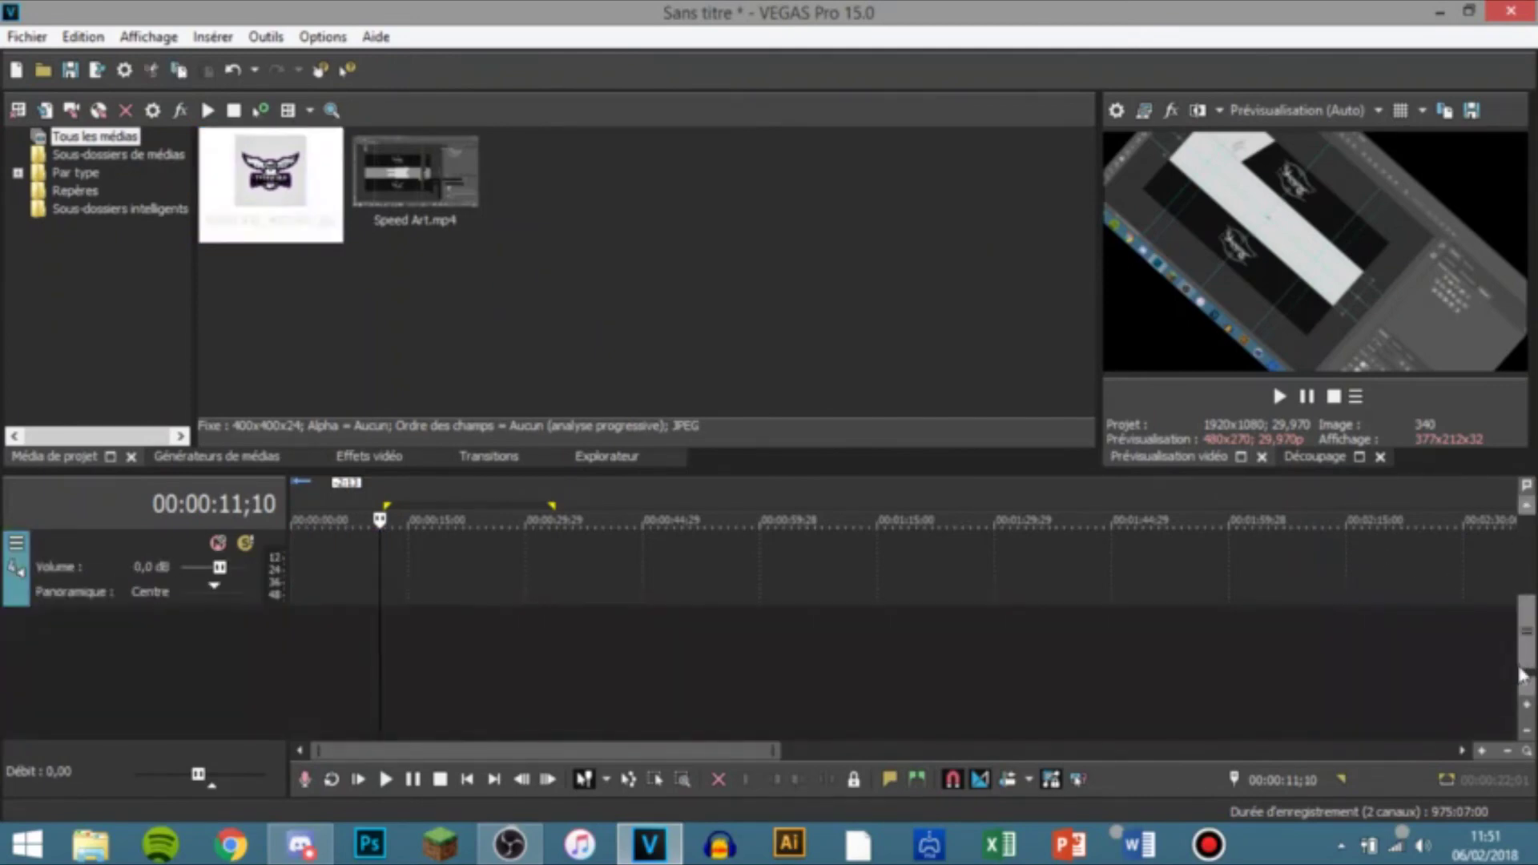
{"action": "key", "text": "ctrl+z"}
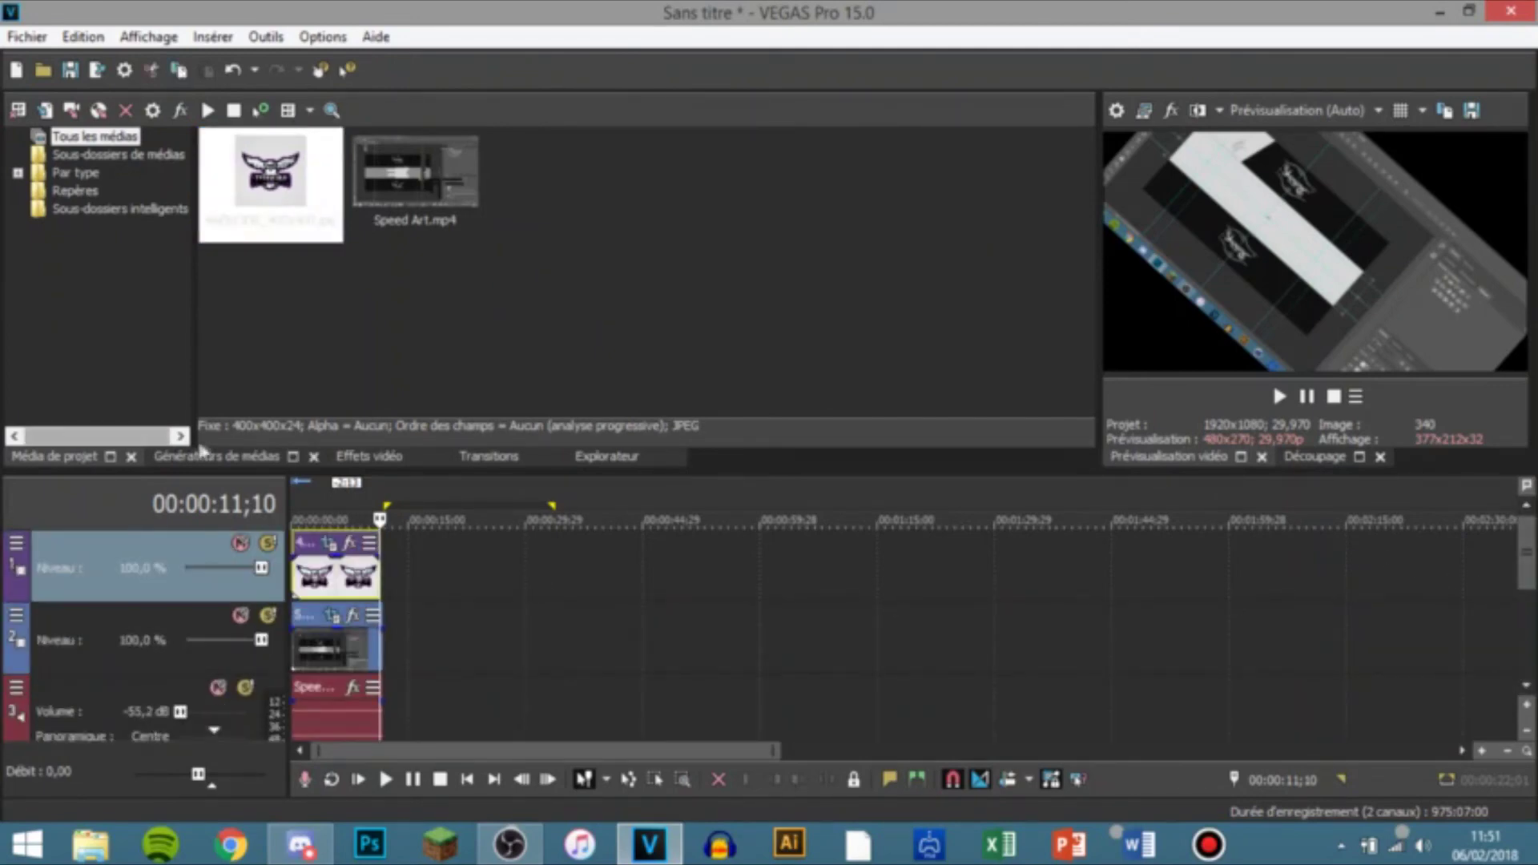
{"action": "left_click", "coordinate": [132, 252]}
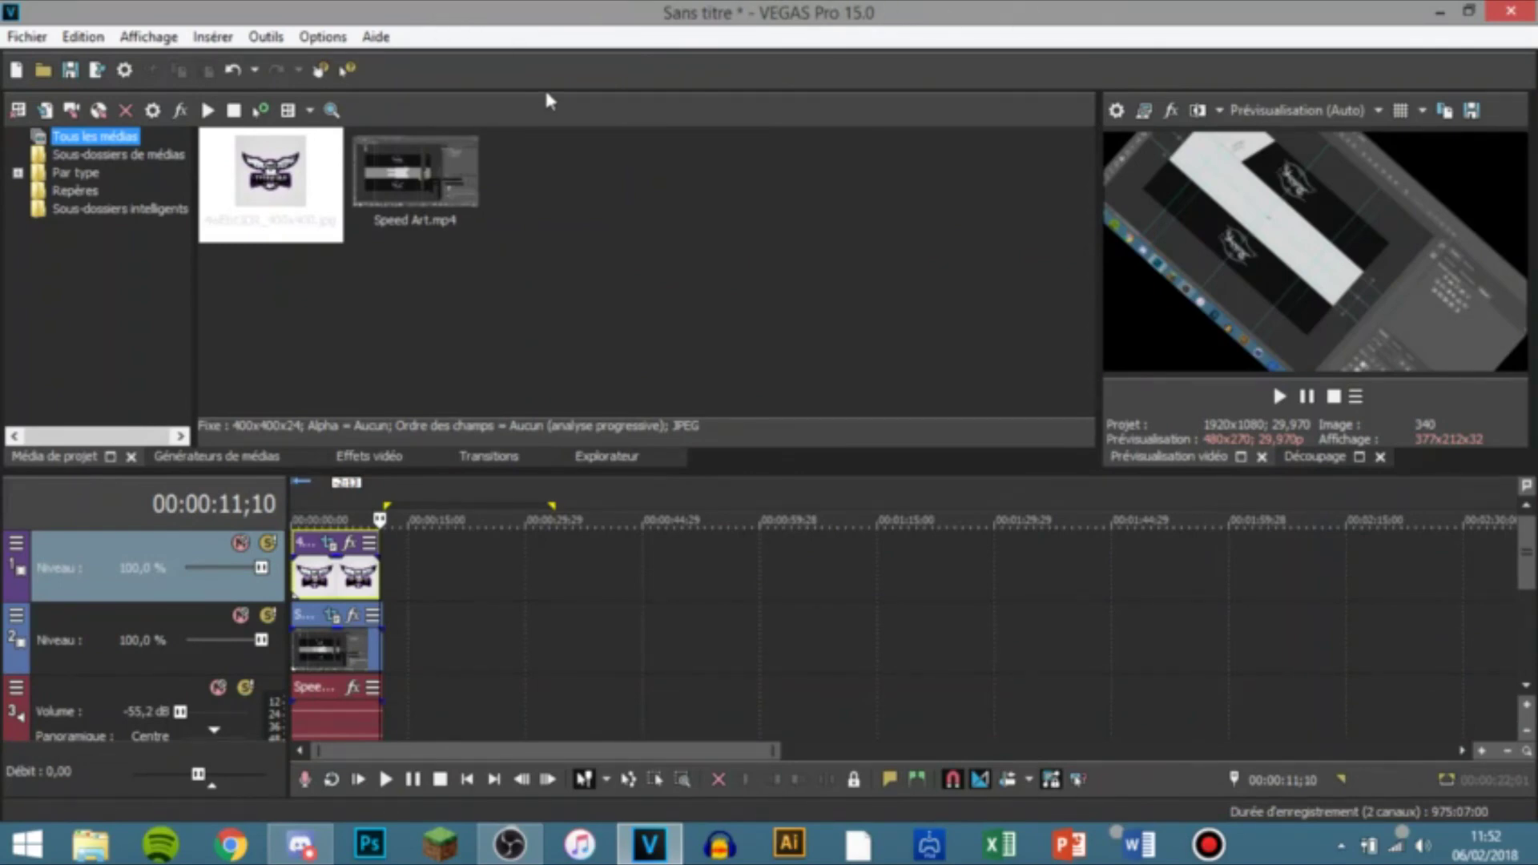
{"action": "key", "text": "Tab"}
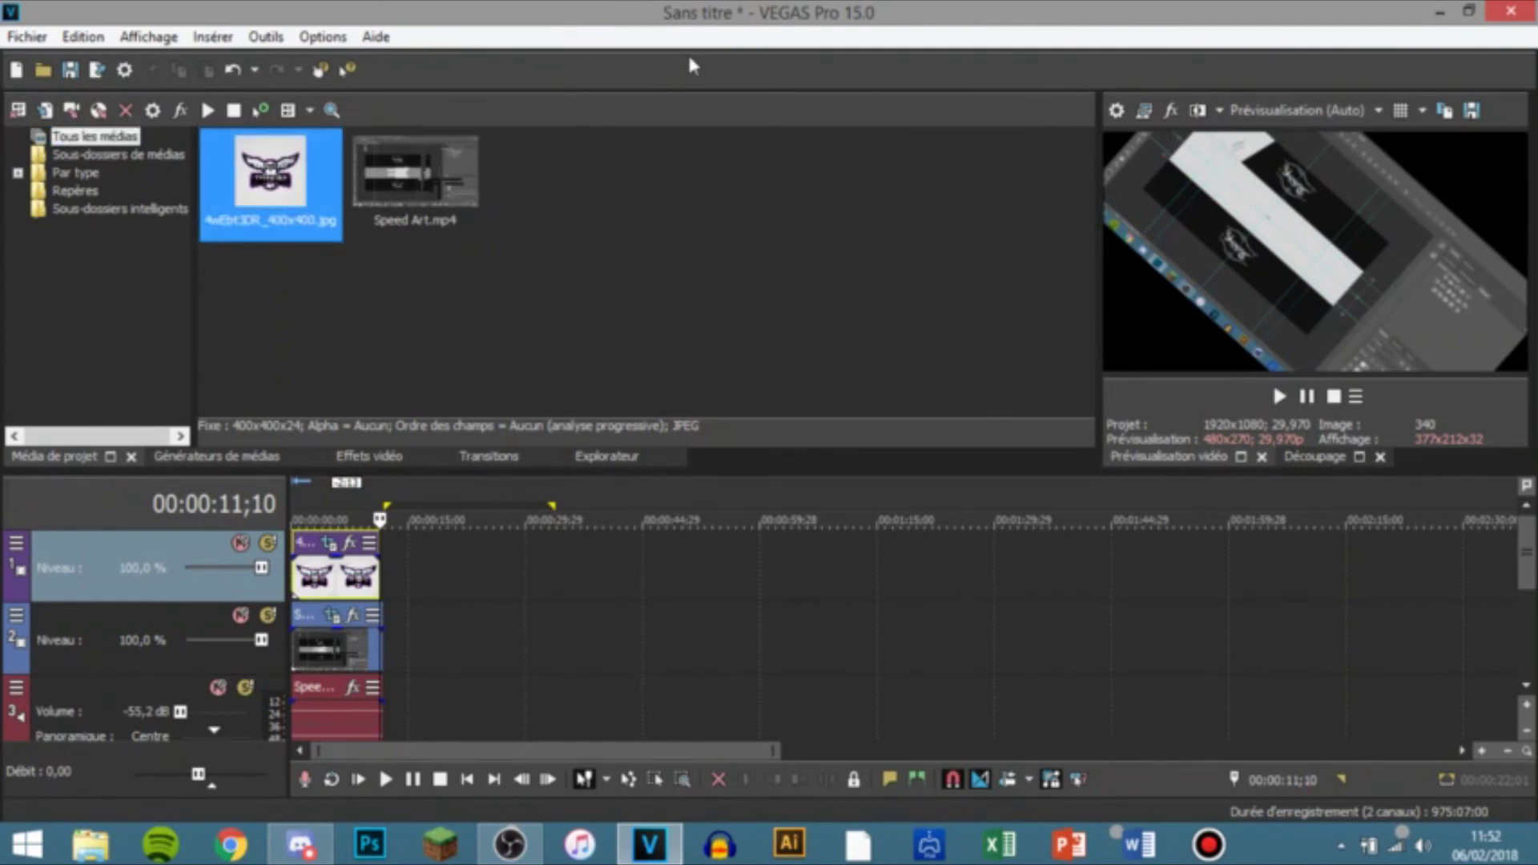